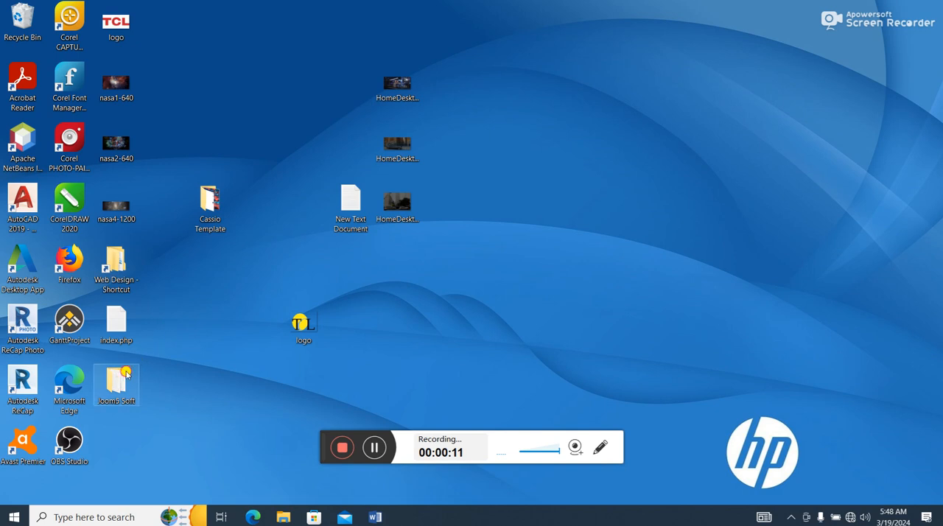
- Open the What is CMS note from the Joom5 Soft desktop folder, read the definition, and close it
double_click(126, 376)
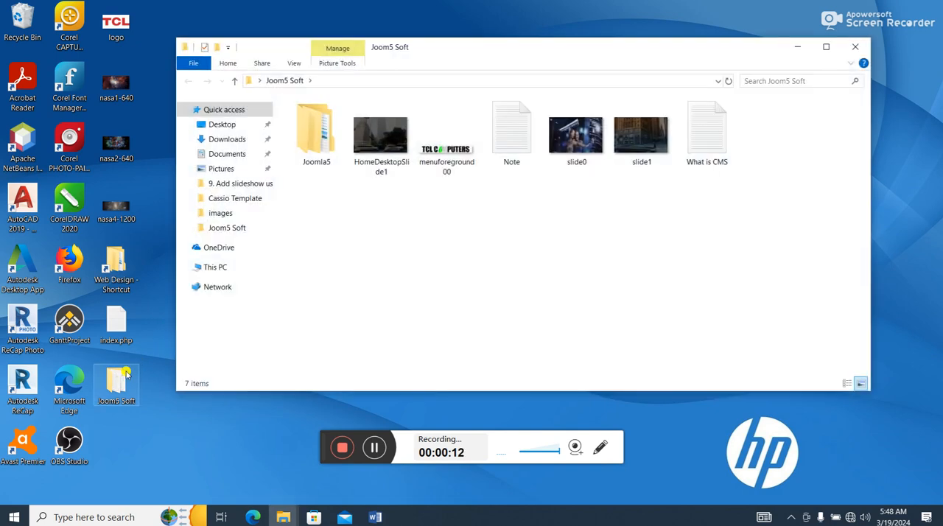
left_click(831, 46)
double_click(571, 100)
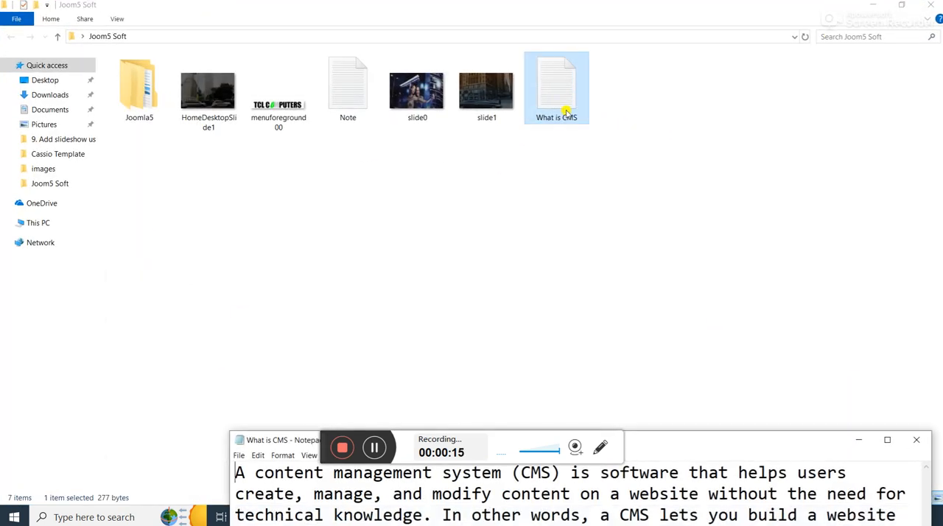
left_click_drag(704, 442, 557, 189)
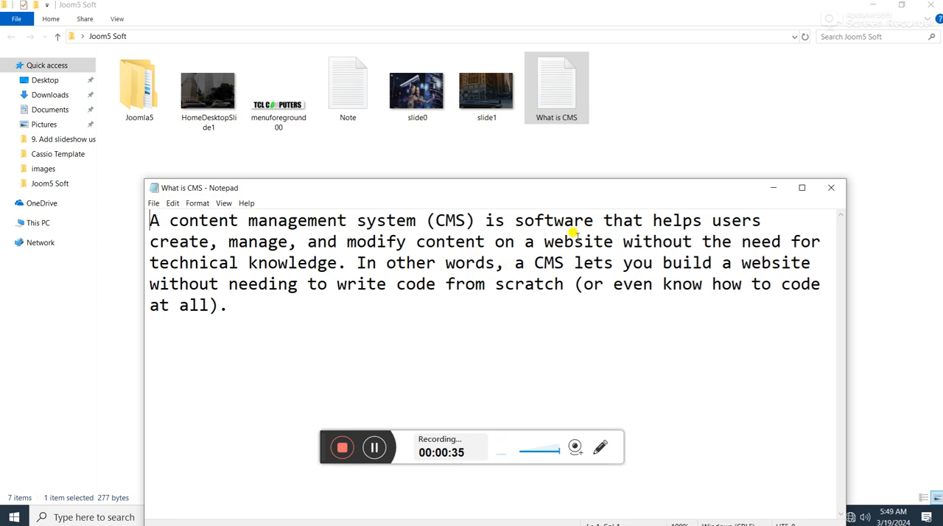
left_click(836, 188)
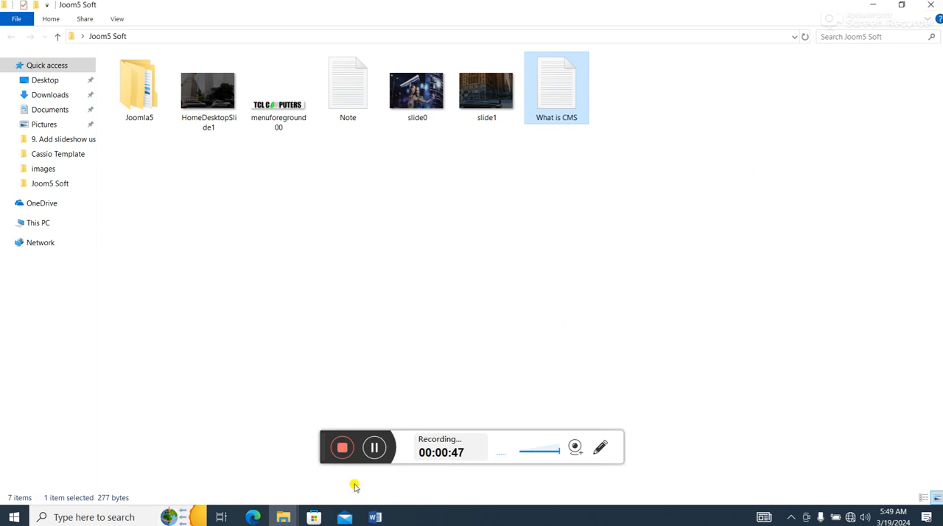
- Launch xampp-control from the xampp folder on C:, check the status of Apache and MySQL, and return to the desktop
left_click(36, 224)
double_click(213, 162)
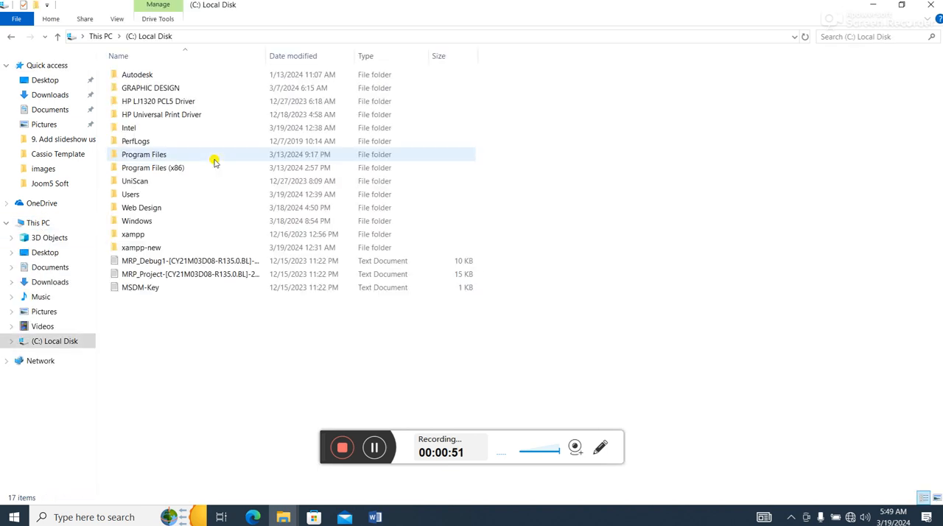
double_click(140, 234)
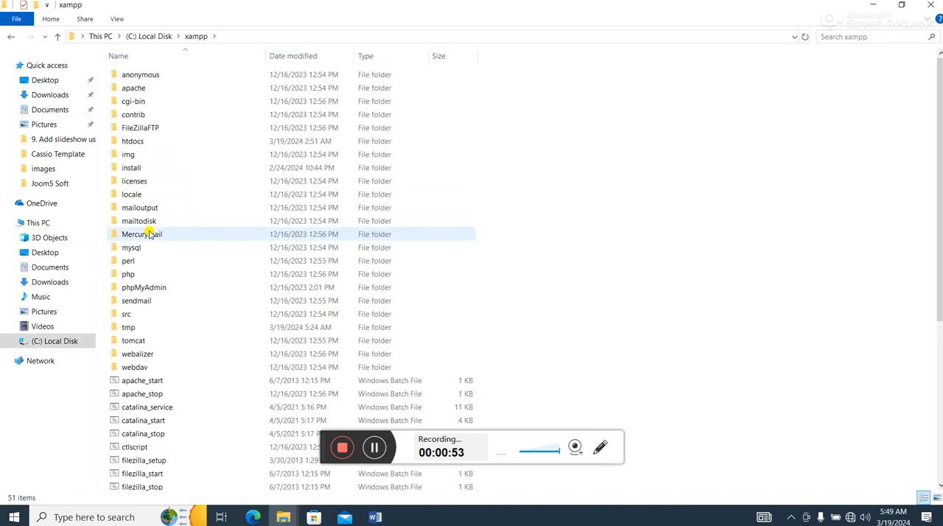
scroll(197, 277, "down", 3)
scroll(203, 295, "down", 3)
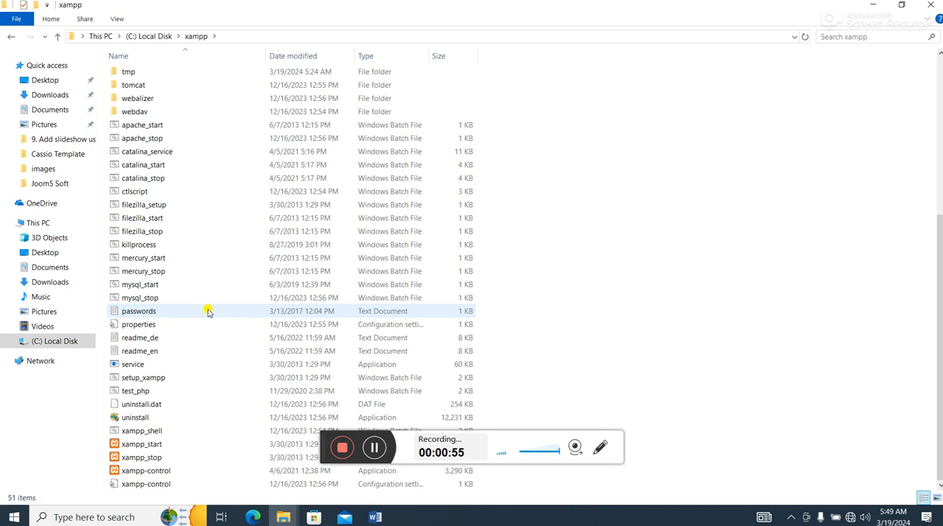
left_click_drag(322, 442, 627, 457)
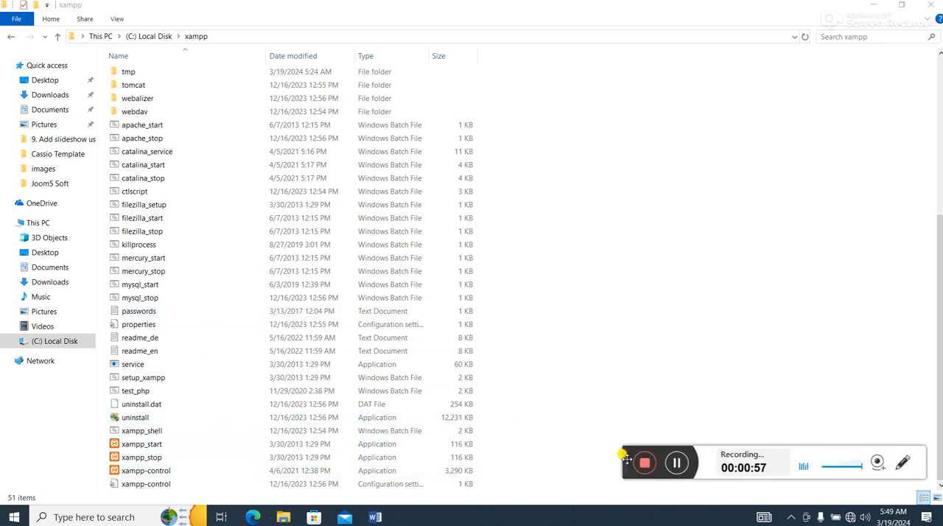
left_click(151, 473)
double_click(151, 473)
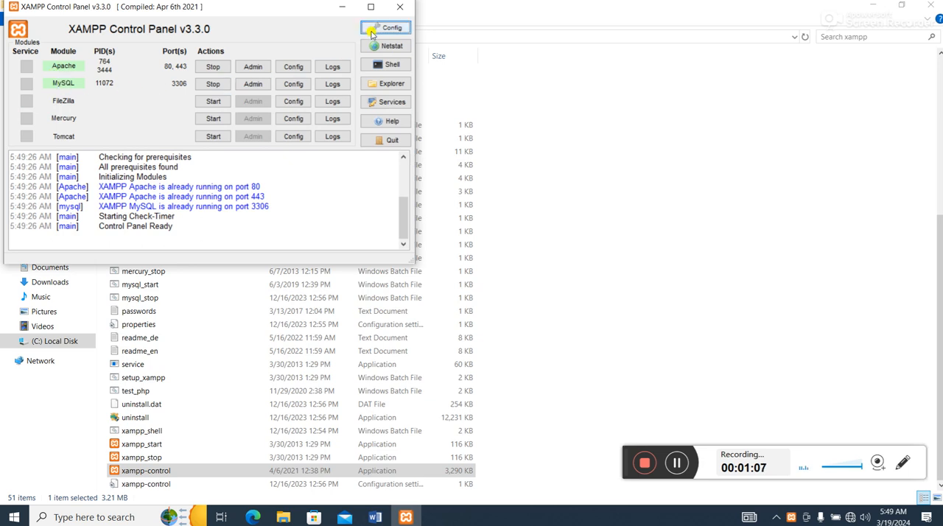
left_click(400, 7)
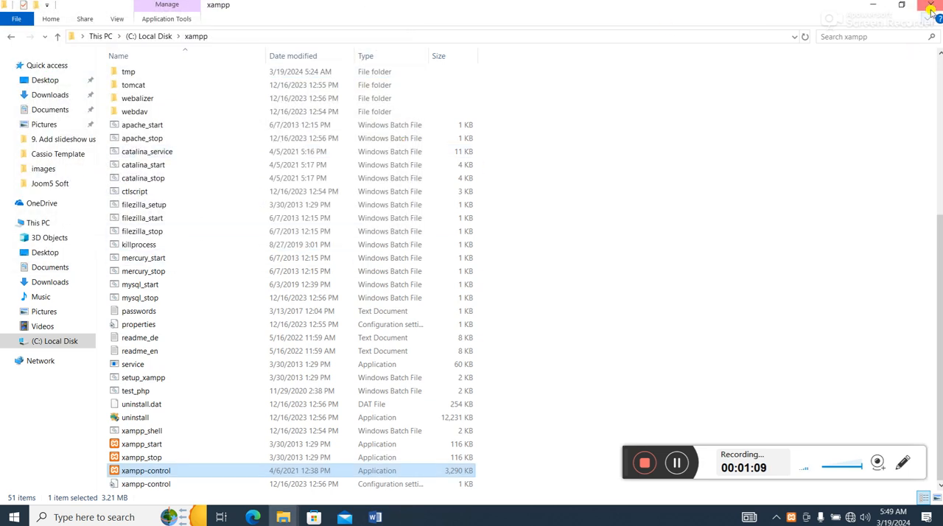
key("super+d")
- Switch to Microsoft Edge and load localhost/phpmyadmin in a new tab
left_click(257, 515)
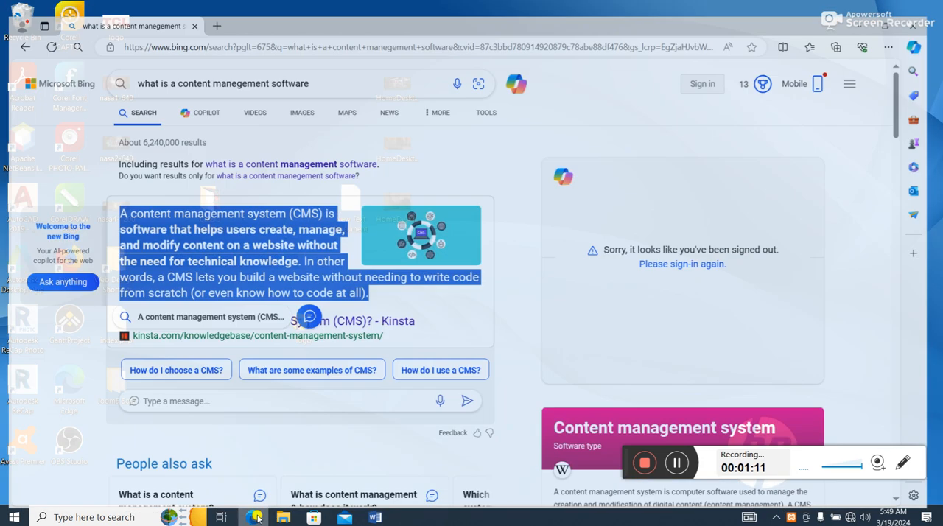
left_click(215, 8)
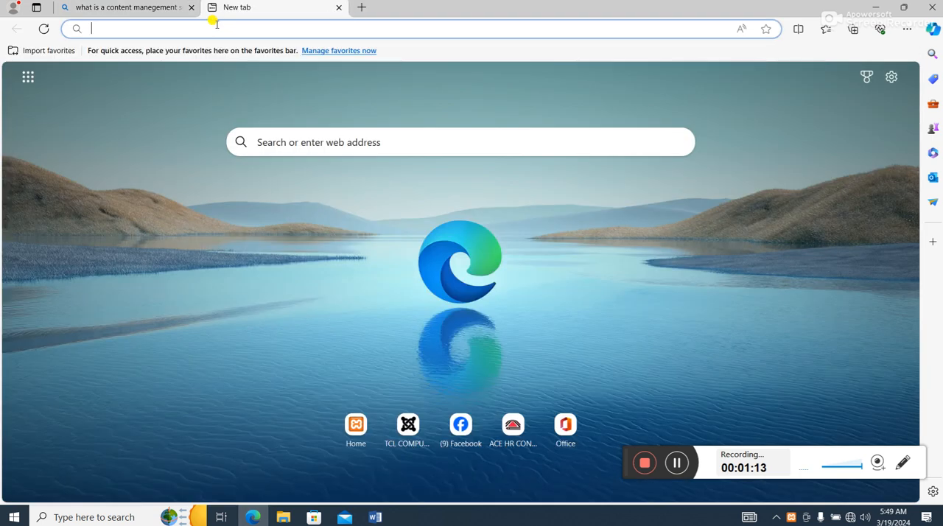
type("localhos")
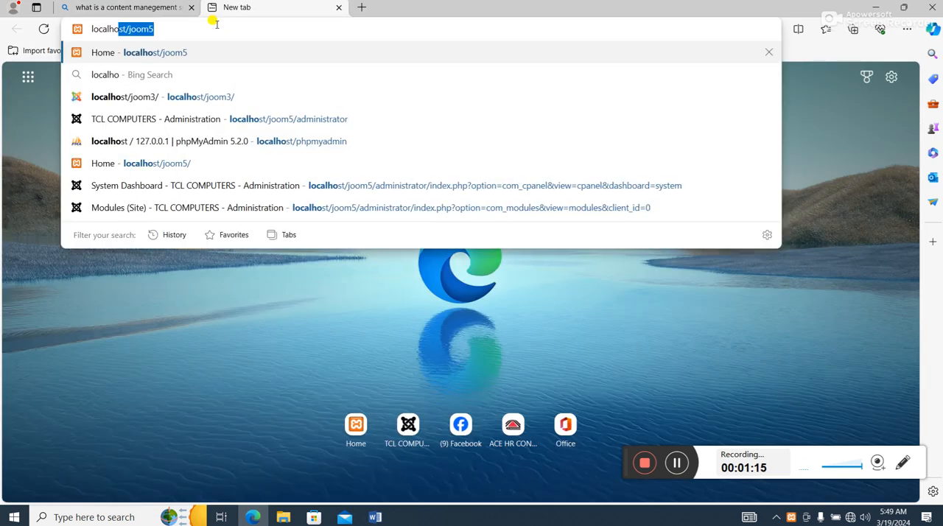
key("BackSpace")
type("t")
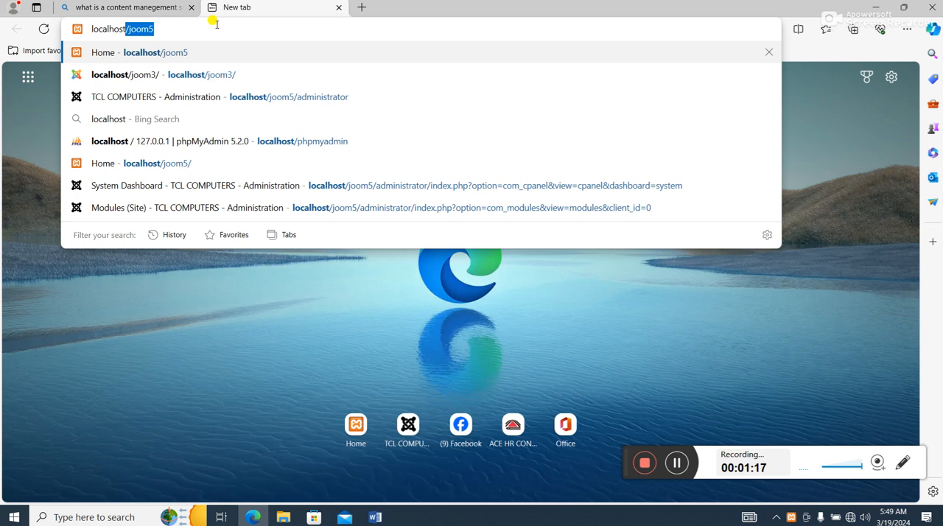
type("/phpmyadmin")
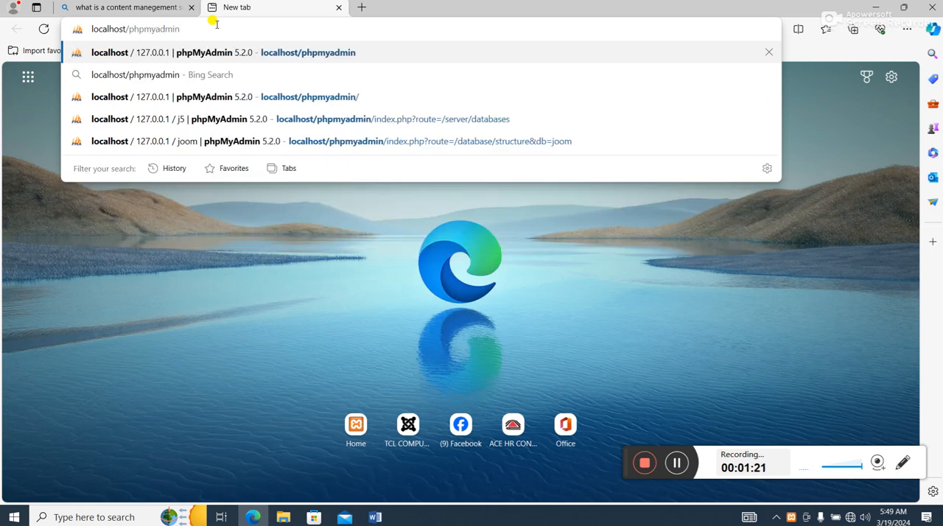
key("Return")
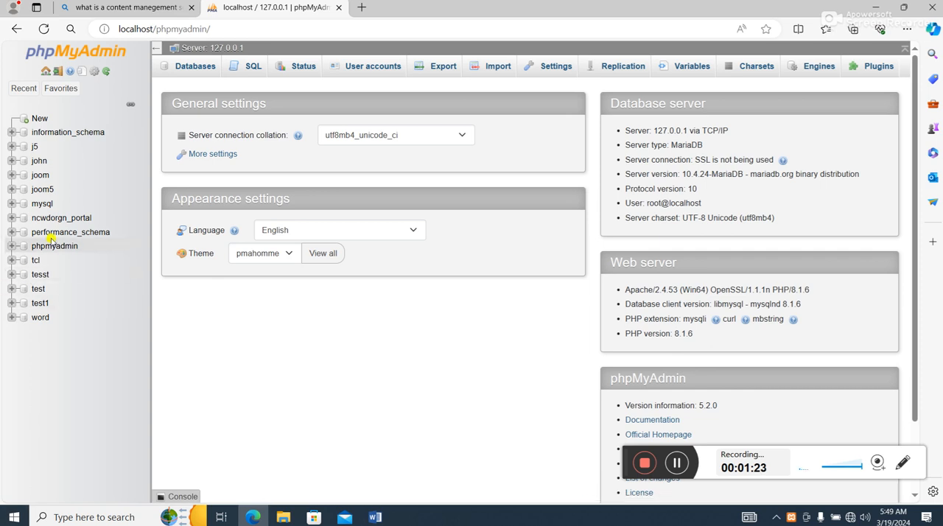
- Create a database named jo5 with the utf8mb4_general_ci collation
left_click(206, 65)
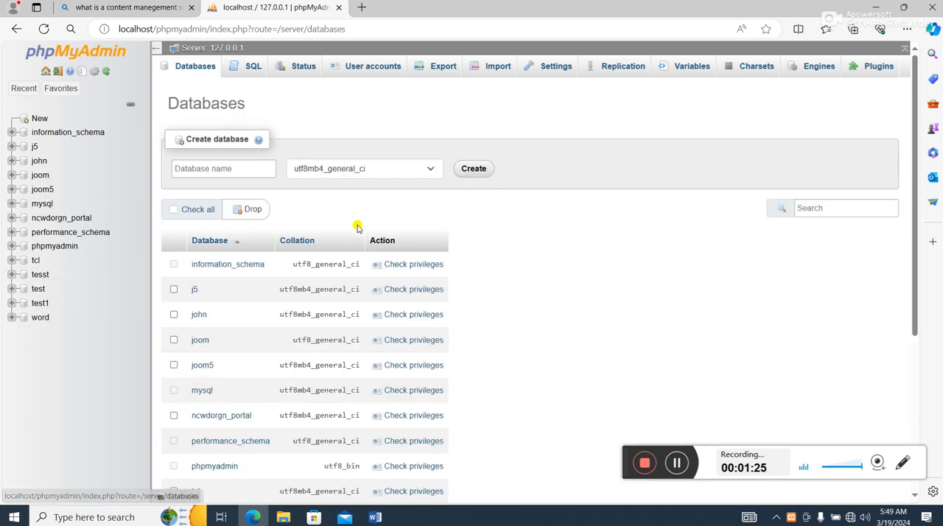
left_click(225, 168)
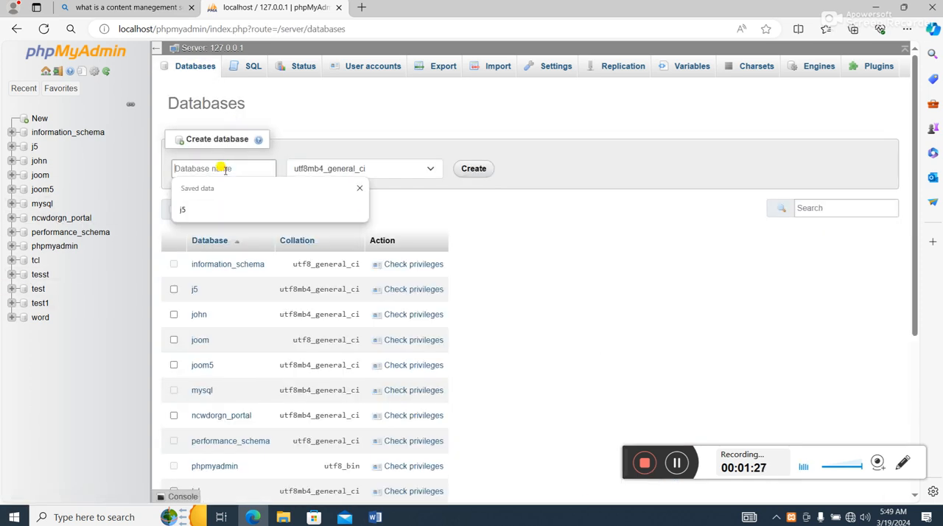
type("jo")
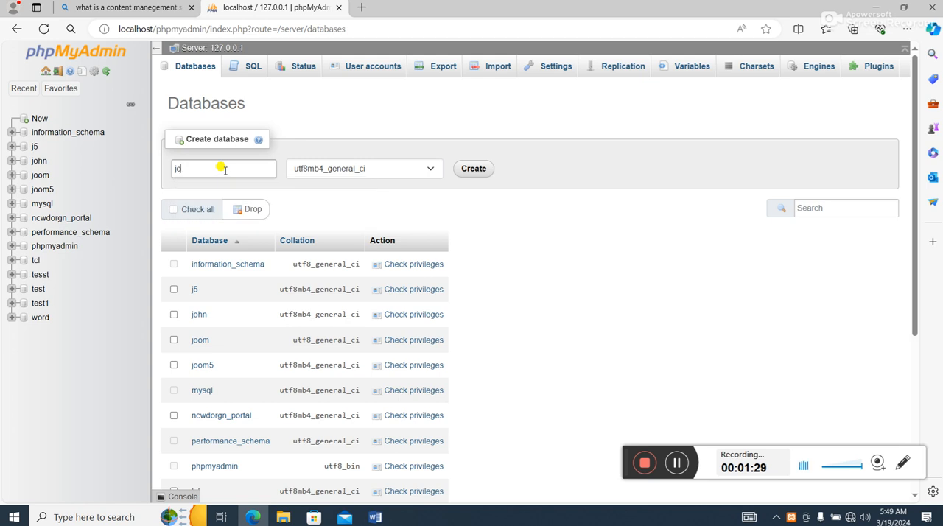
type("5")
left_click(485, 170)
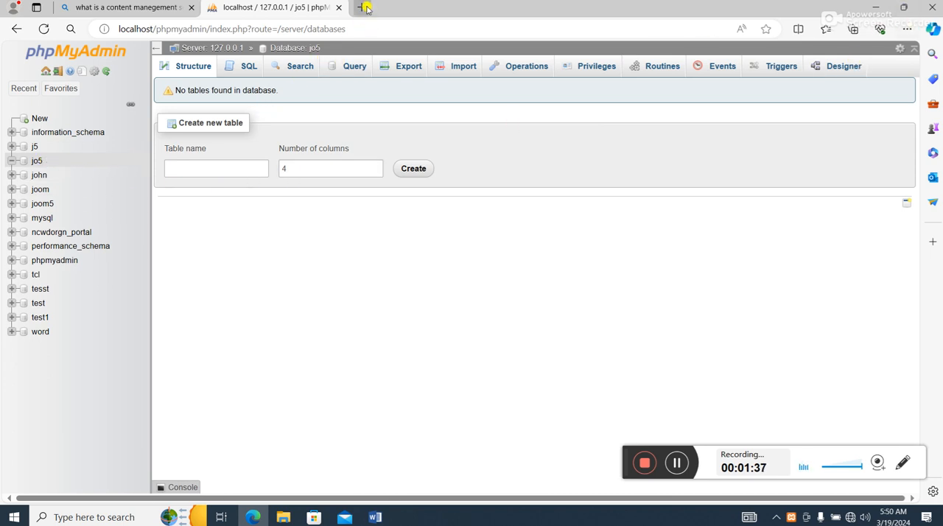
- Switch to File Explorer and go to the htdocs folder inside C:\xampp
left_click(875, 7)
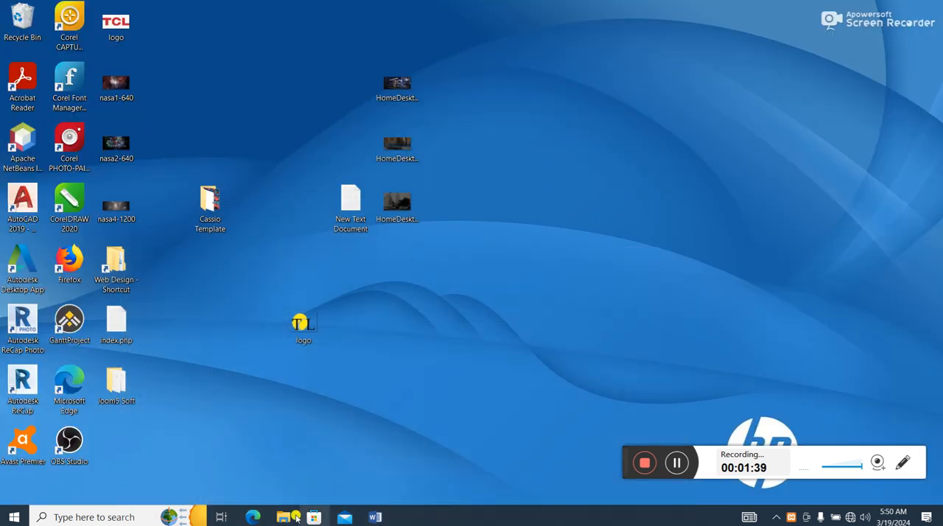
mouse_move(283, 517)
left_click(401, 457)
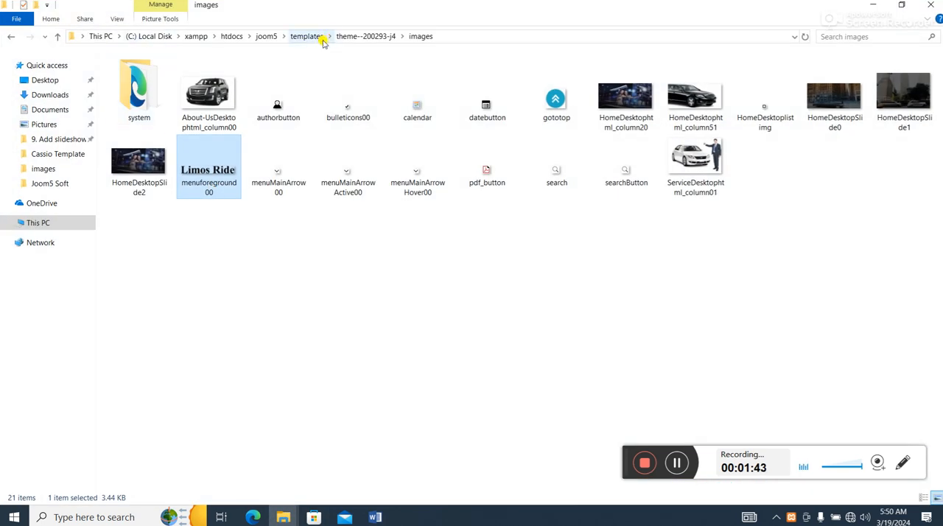
left_click(233, 36)
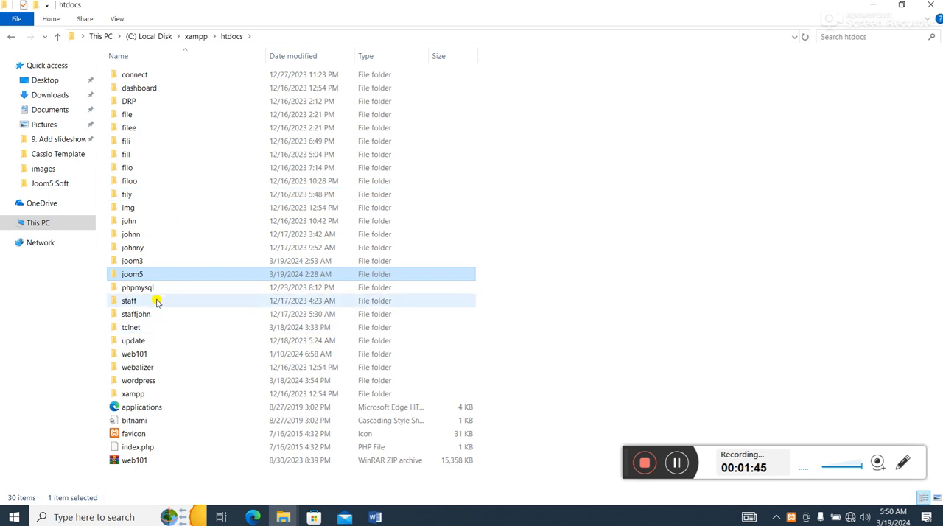
left_click(192, 36)
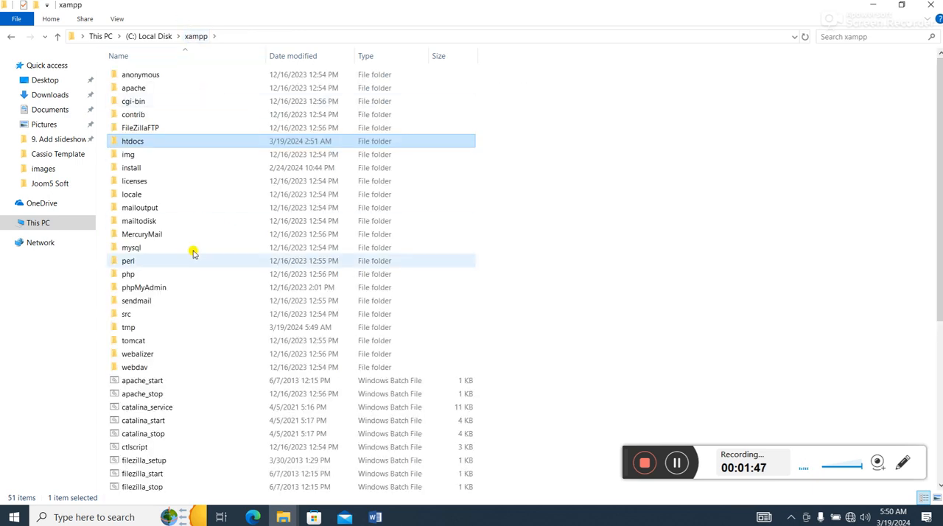
double_click(137, 142)
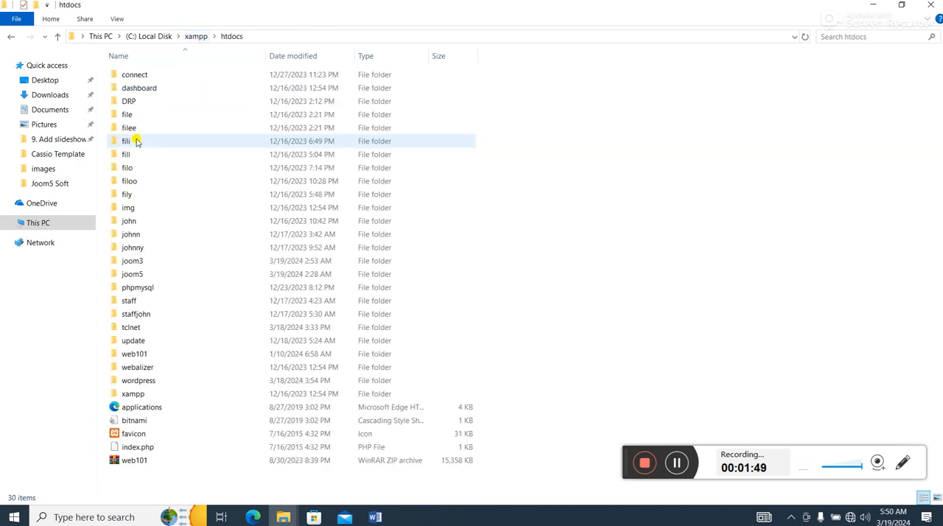
- Create a folder named jj5 inside htdocs and open it
right_click(610, 157)
mouse_move(712, 306)
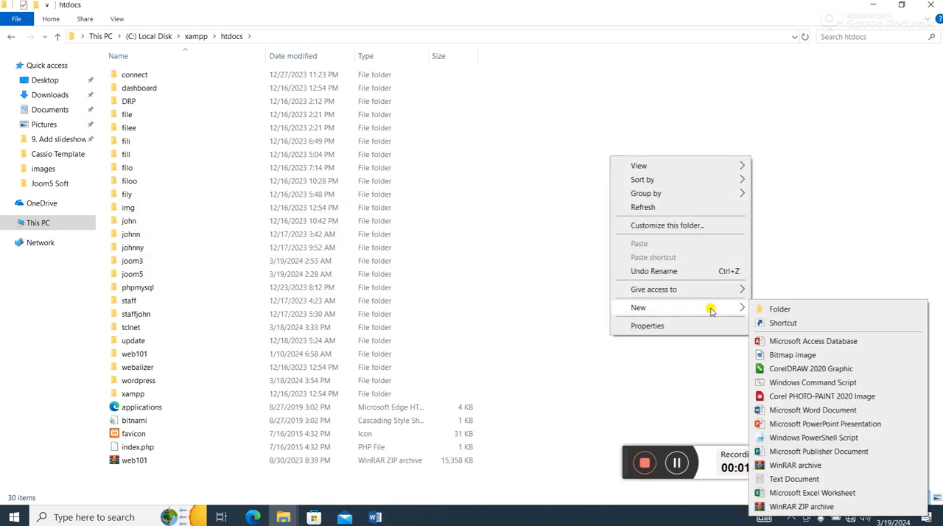
left_click(780, 309)
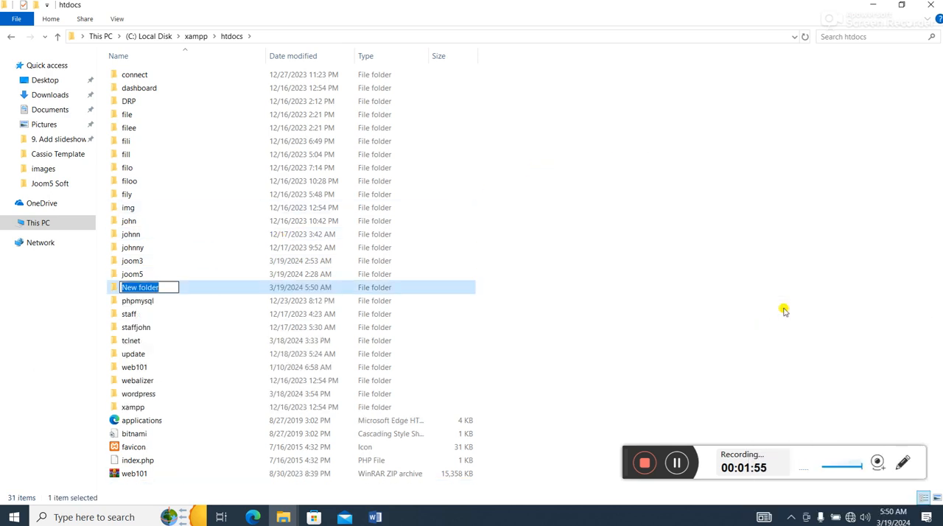
type("j")
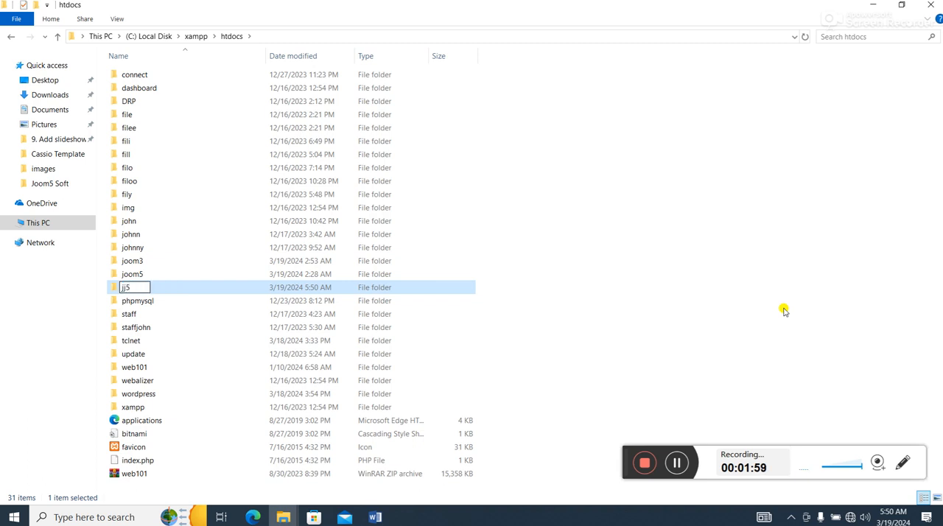
type("j5")
key("Return")
left_click(548, 346)
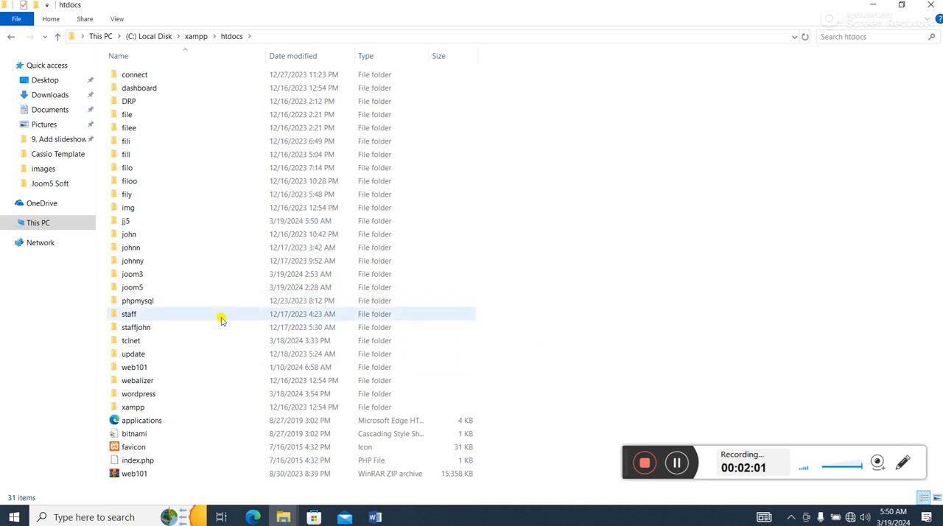
double_click(131, 221)
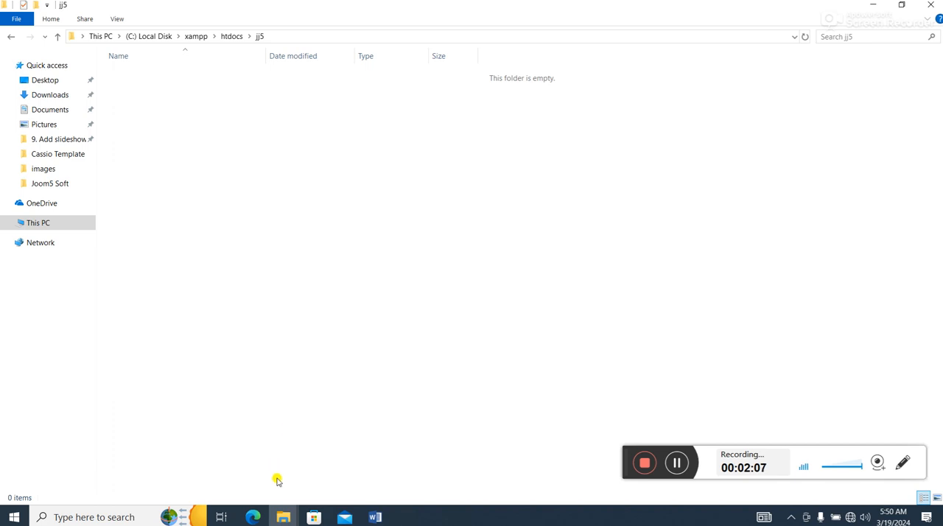
- Open the Joomla5 folder inside Joom5 Soft on the desktop and copy the Joomla_5.0.0-Stable-Full_Package archive
left_click(873, 4)
left_click(305, 325)
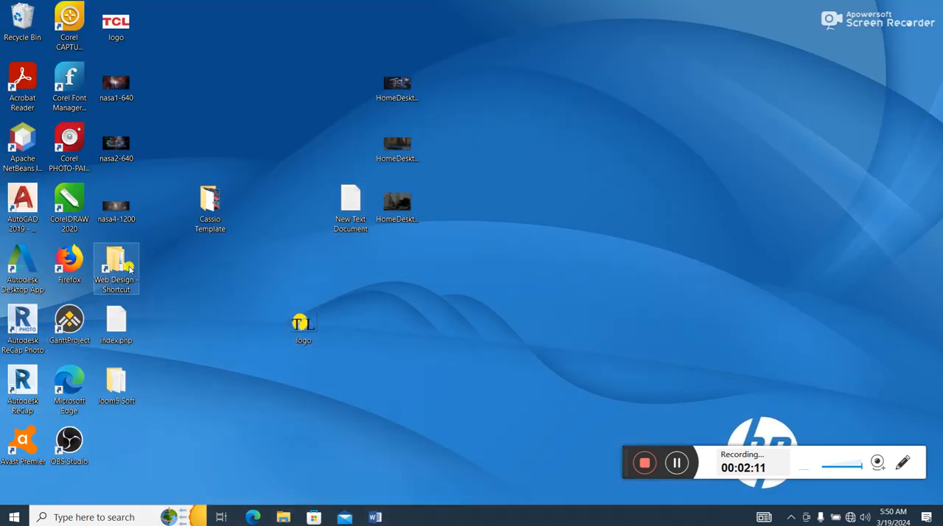
left_click(173, 359)
double_click(117, 379)
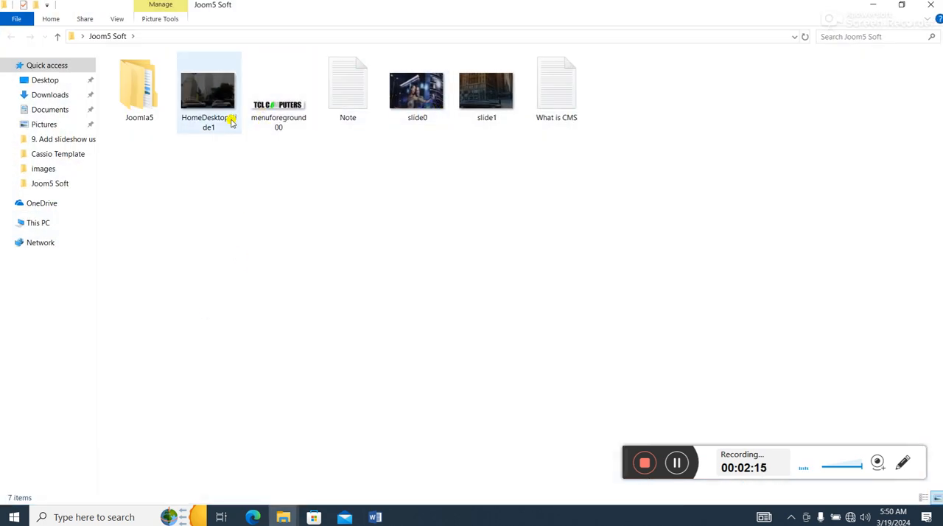
double_click(146, 94)
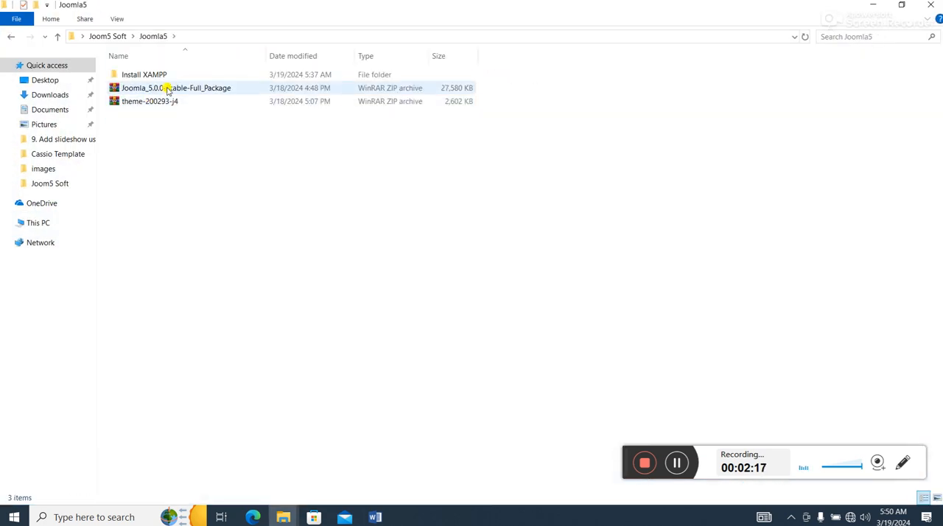
left_click(168, 88)
right_click(169, 88)
left_click(214, 331)
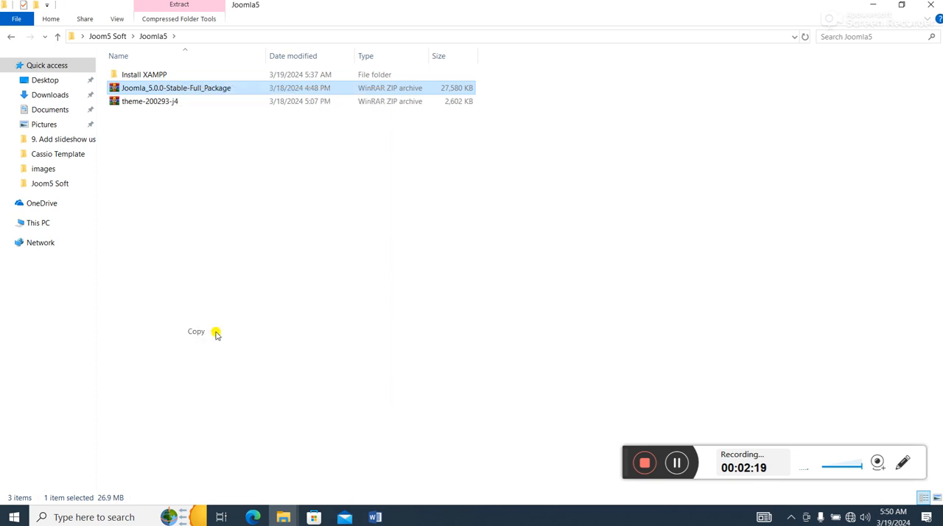
- Paste the Joomla_5.0.0-Stable-Full_Package archive into the htdocs jj5 folder and extract its contents there
mouse_move(283, 514)
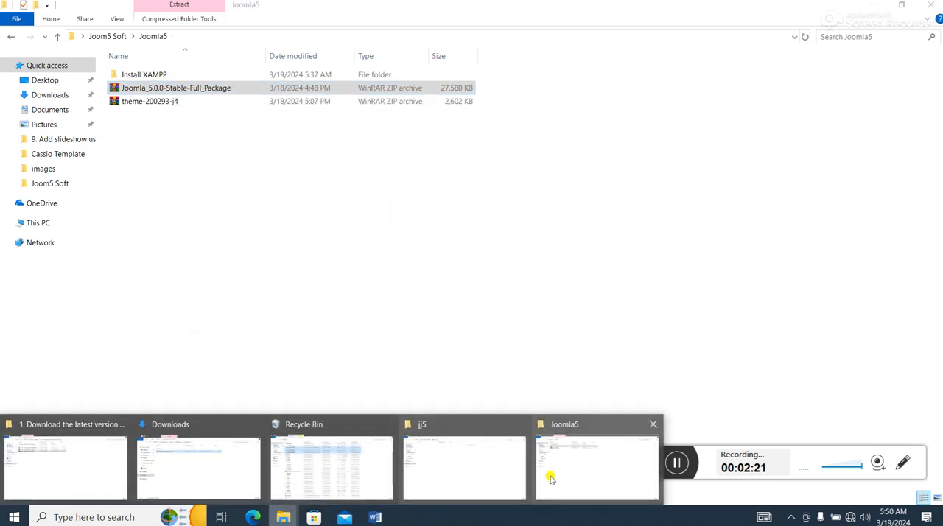
left_click(474, 474)
right_click(339, 214)
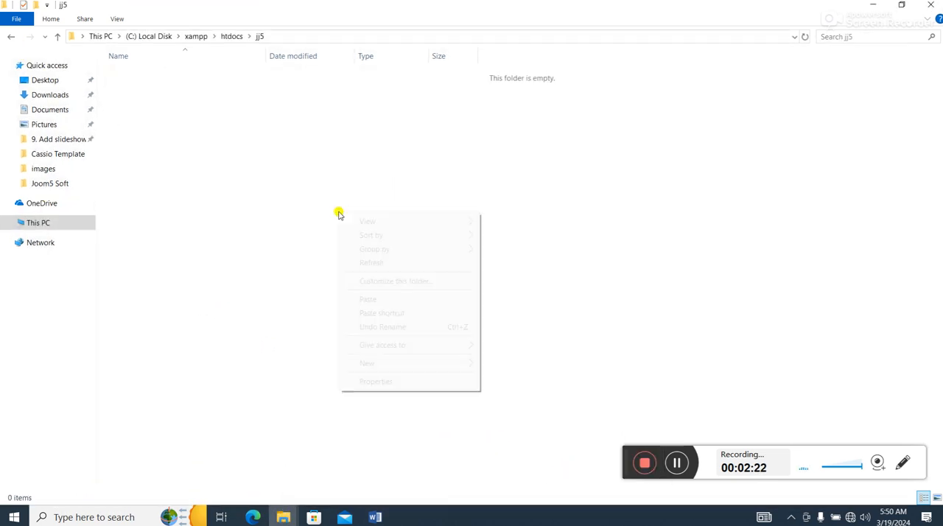
left_click(382, 299)
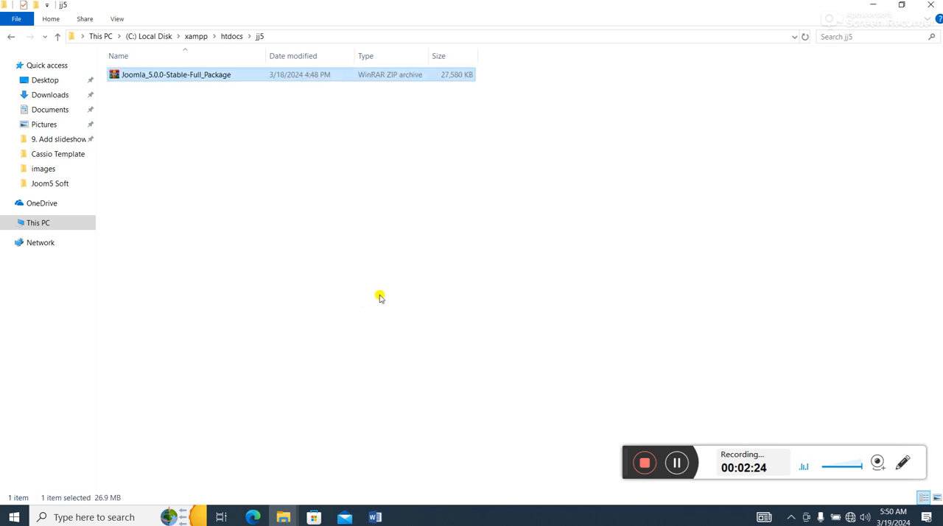
right_click(189, 76)
left_click(238, 165)
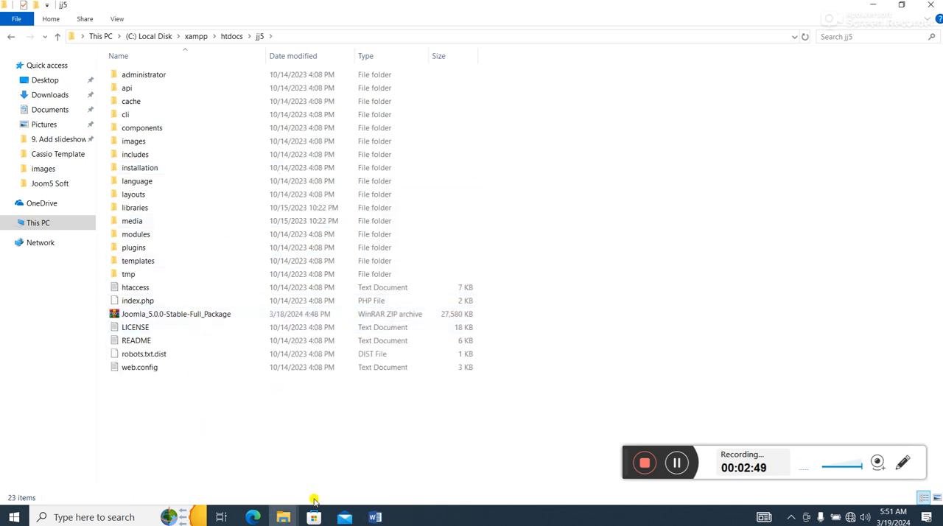
- Switch to Microsoft Edge and load localhost/jj5/ in a new tab
left_click(255, 517)
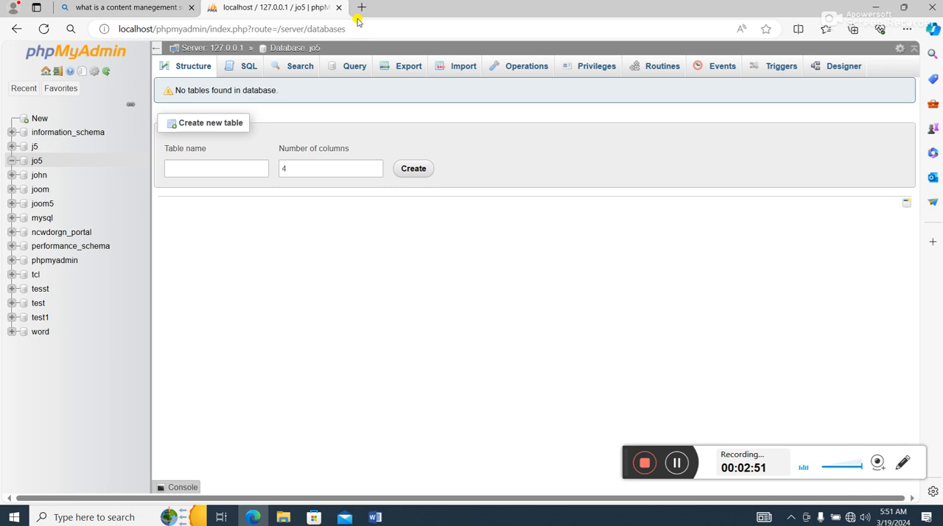
left_click(361, 8)
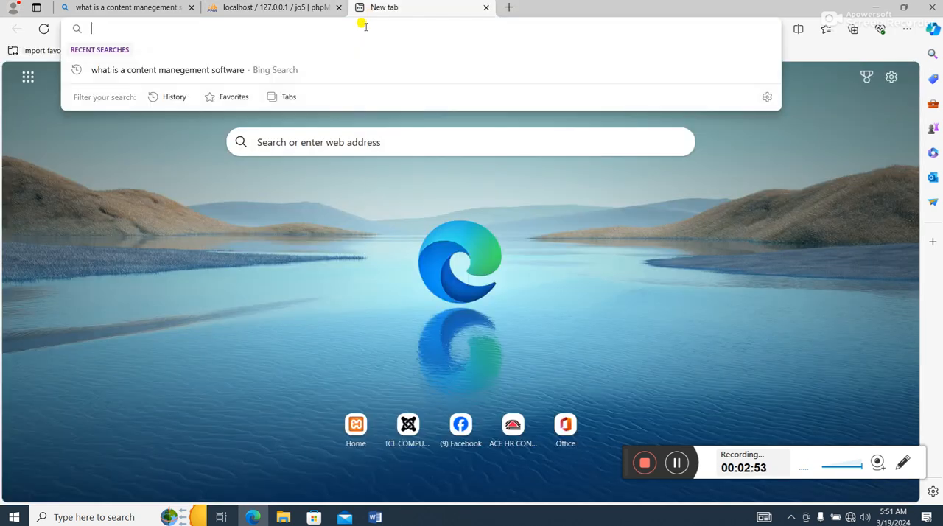
type("localho")
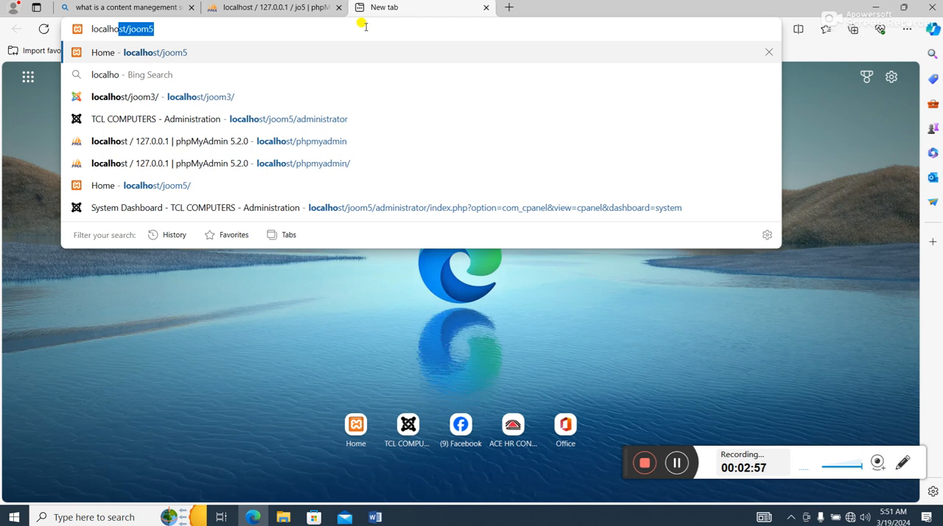
type("st/j")
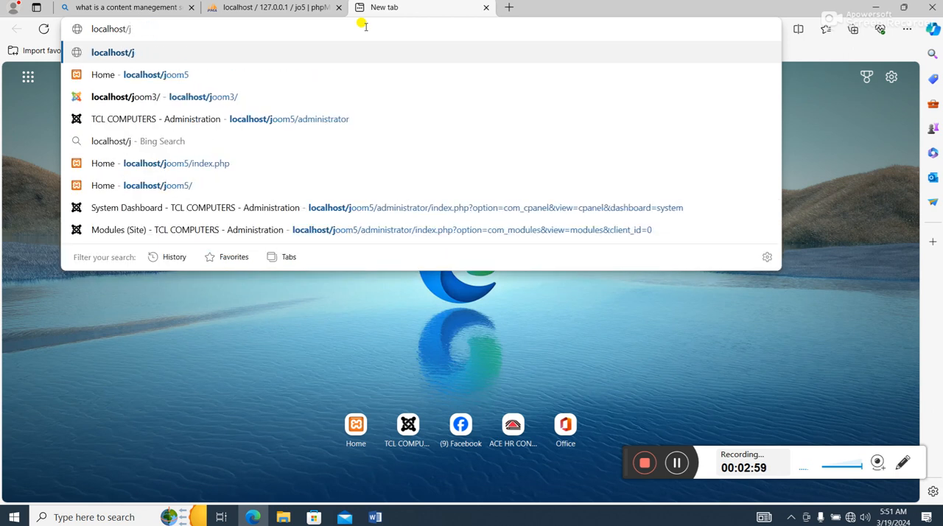
type("j5/")
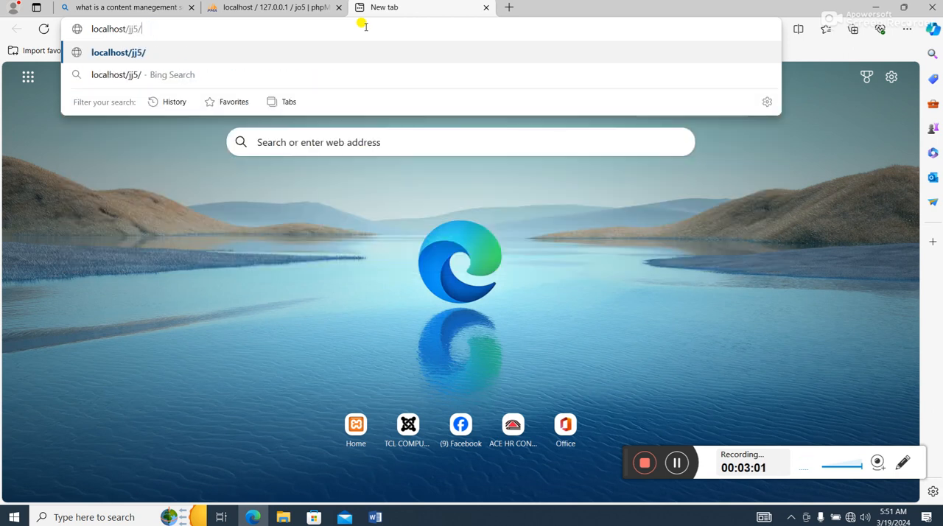
key("Return")
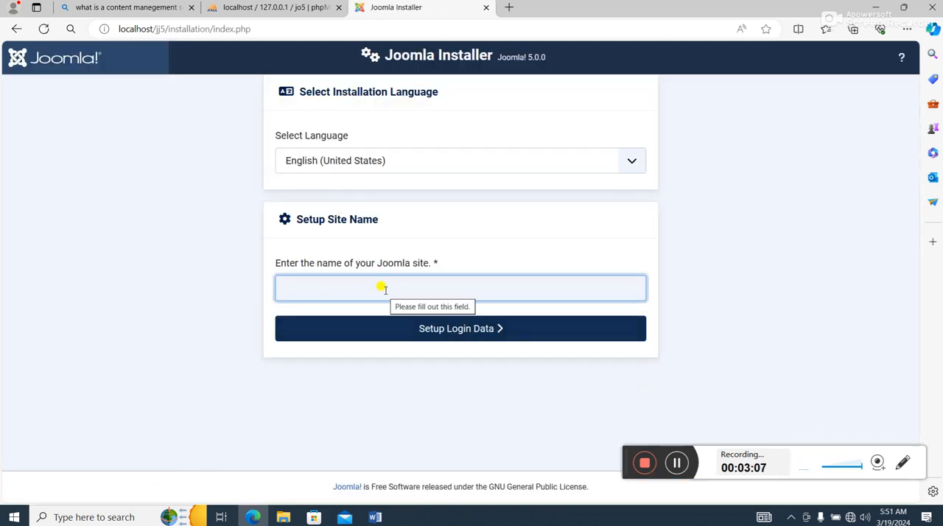
- Set the Joomla site name to TCL COMPUTERS and continue to the login data setup
left_click(340, 287)
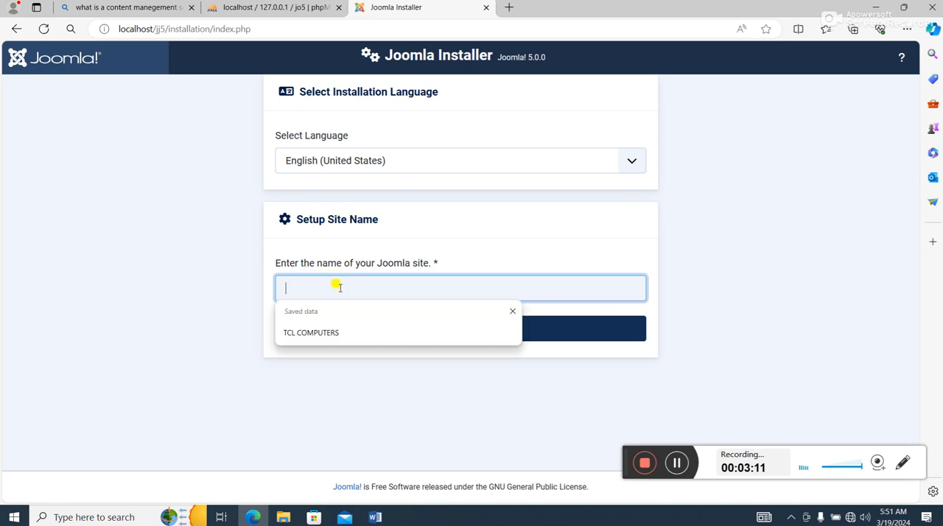
left_click(347, 332)
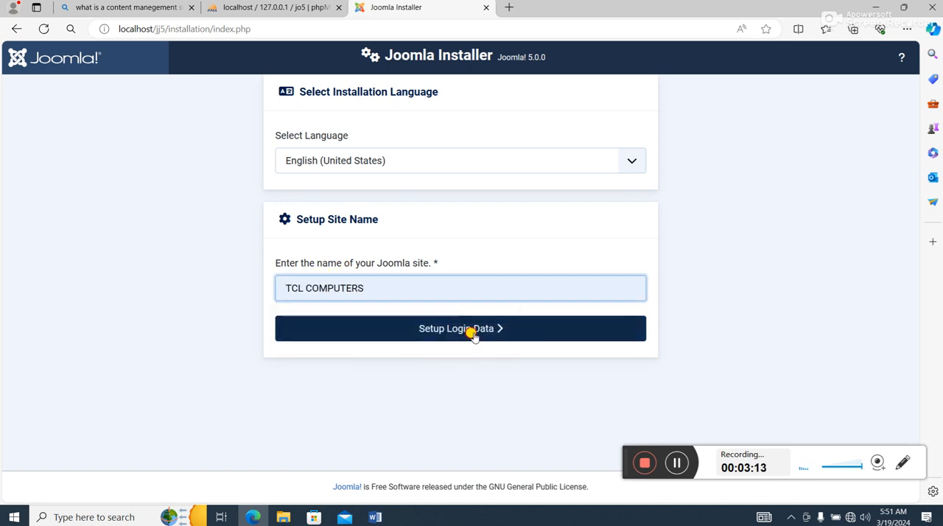
left_click(472, 333)
- Enter the Super User's real name and set the account username to admin
left_click(429, 155)
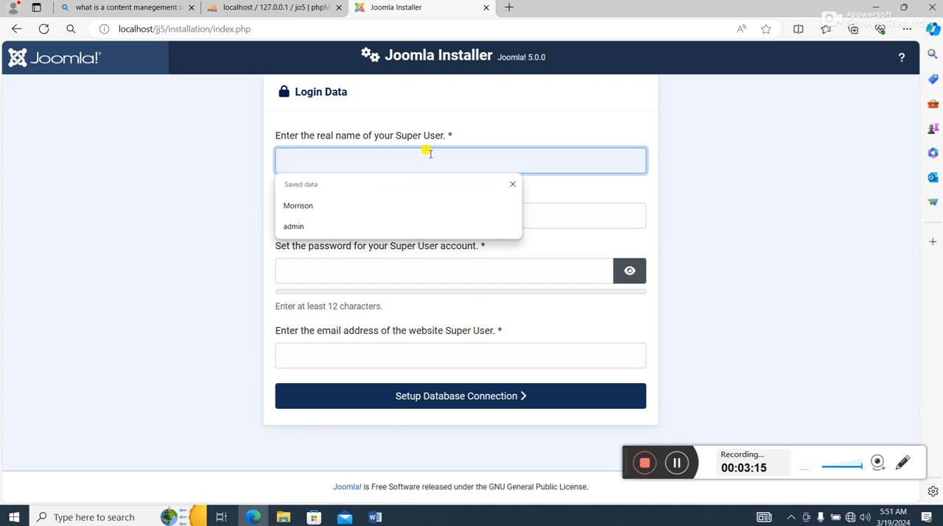
type("J Morrison")
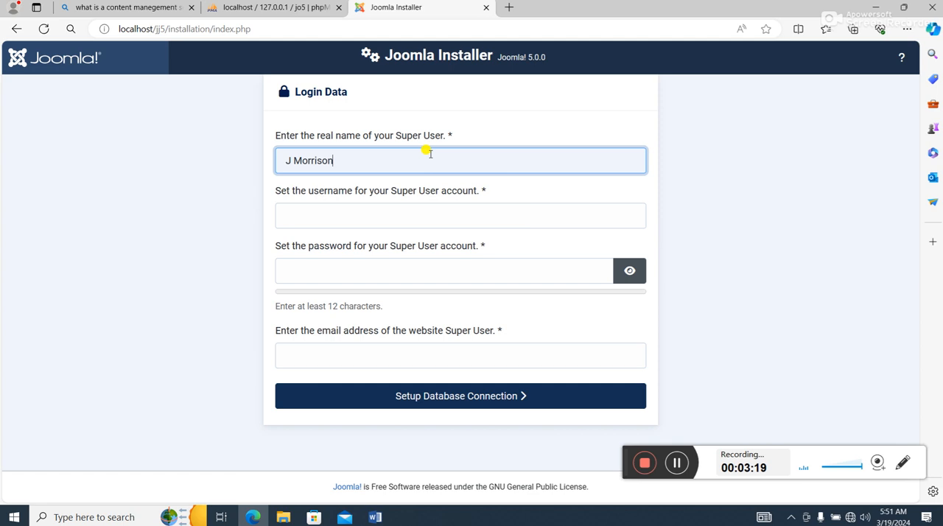
left_click(441, 217)
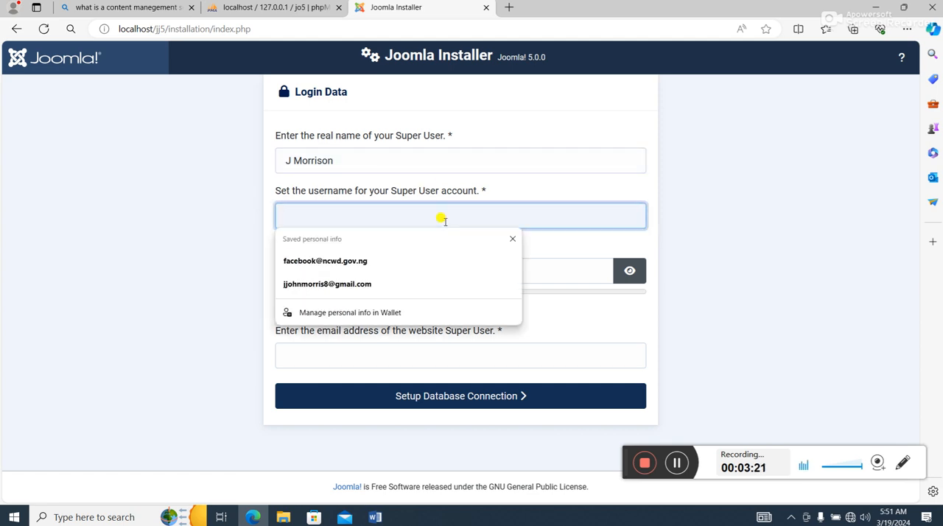
type("admin")
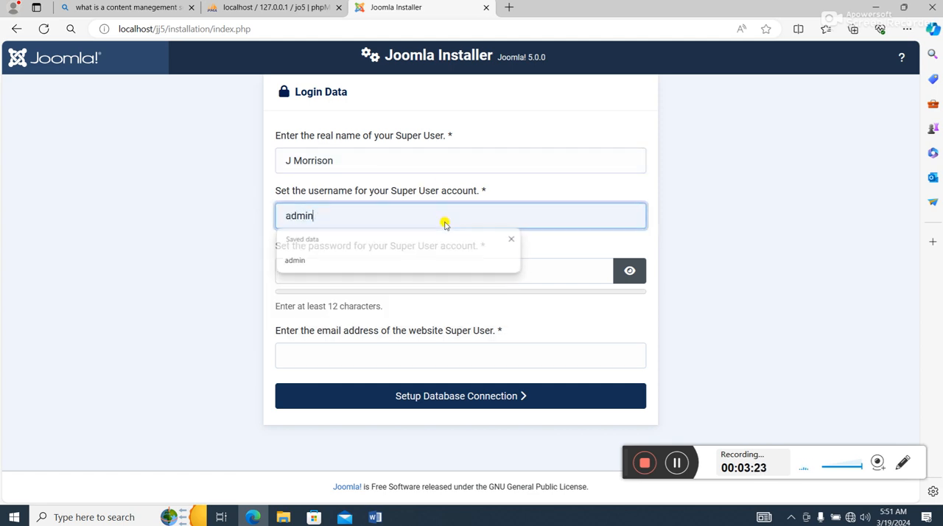
key("Return")
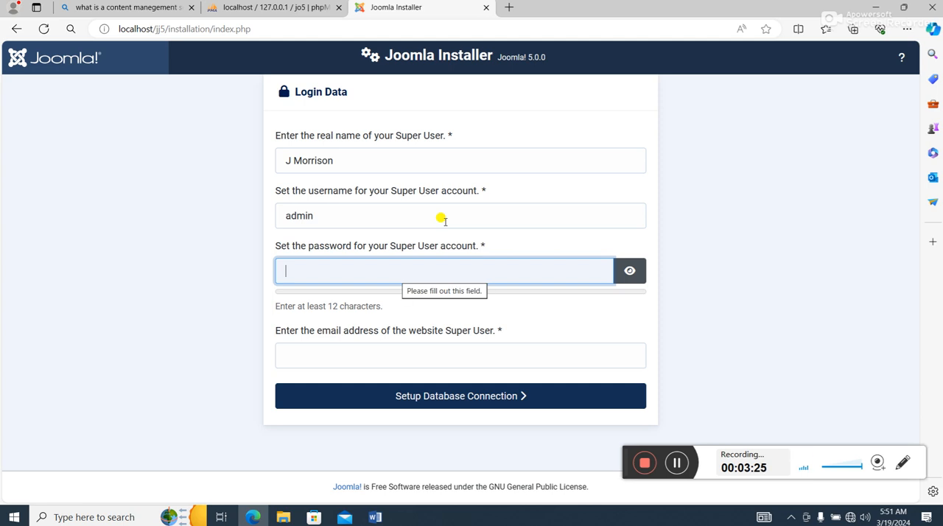
- Enter the Super User account's password and e-mail address, and continue to the database connection setup
type("••••••••")
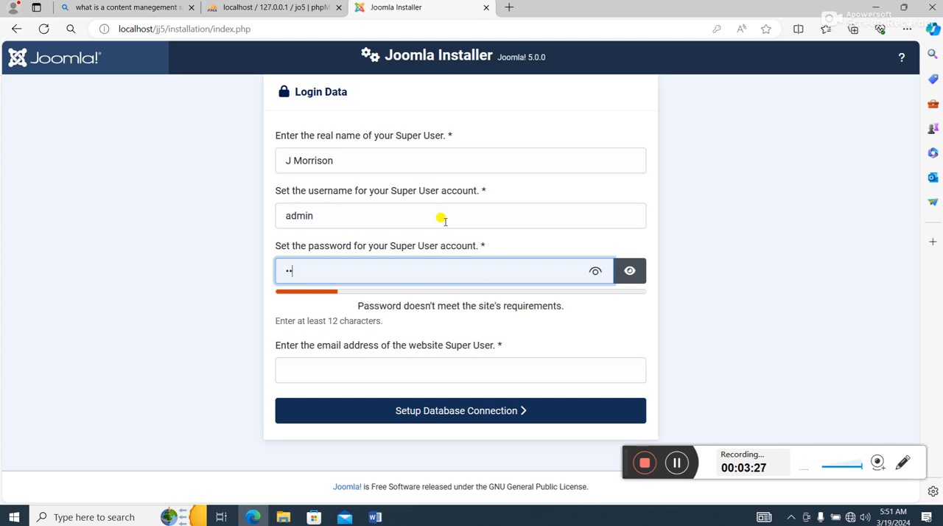
type("••••")
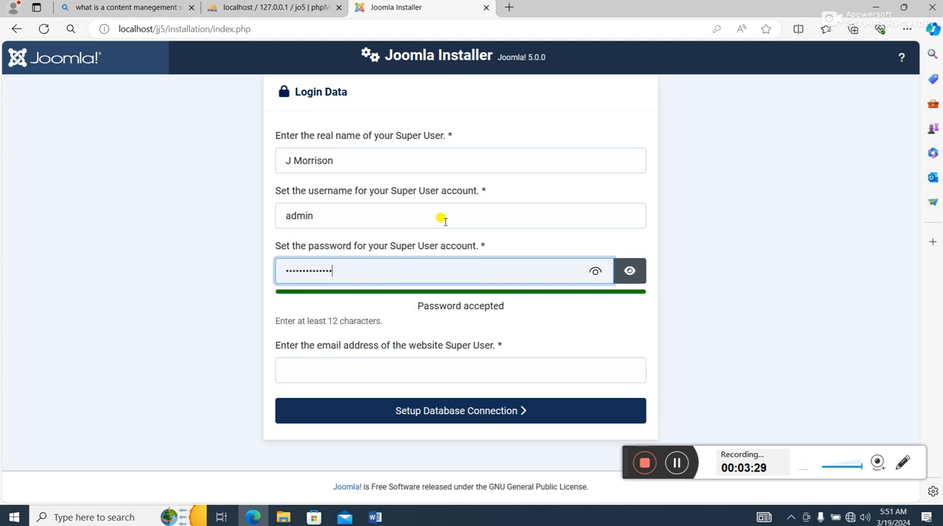
left_click(408, 372)
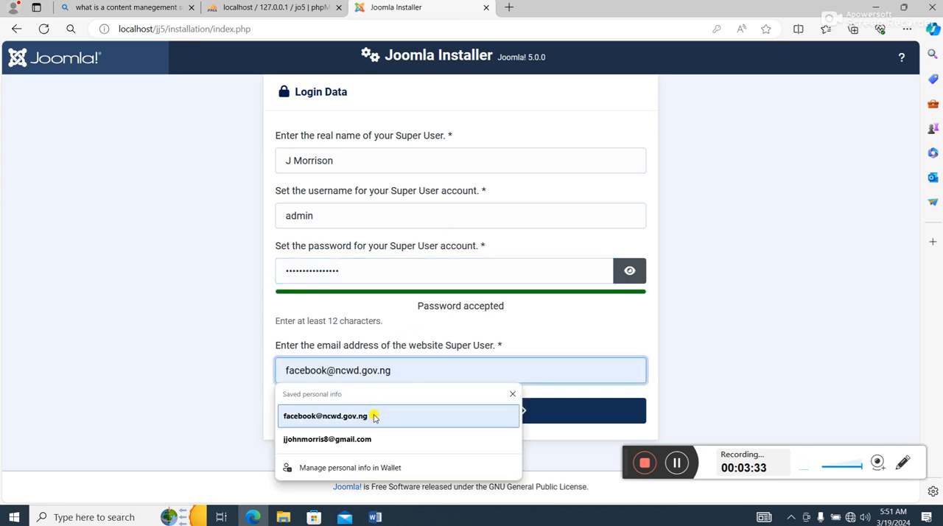
left_click(421, 438)
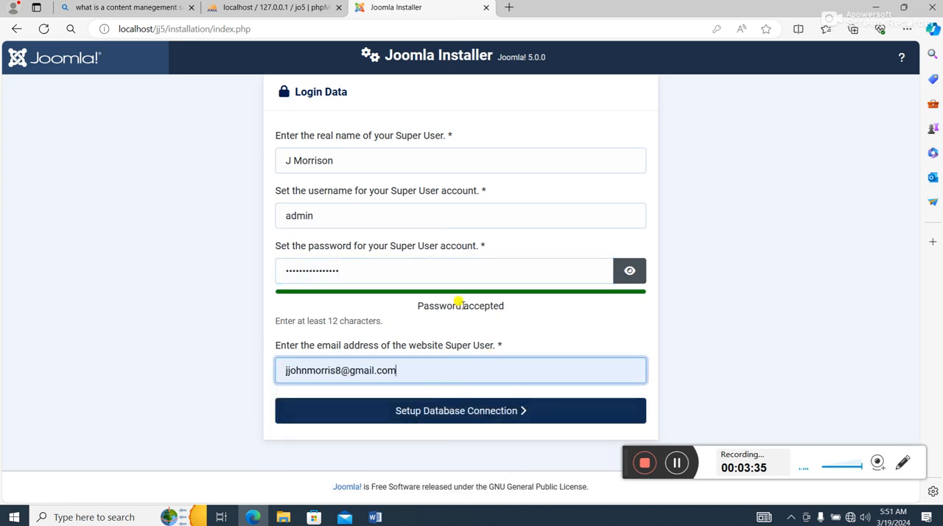
left_click(483, 415)
- Set the database username to root and leave the database password empty
scroll(514, 362, "down", 1)
scroll(508, 363, "up", 1)
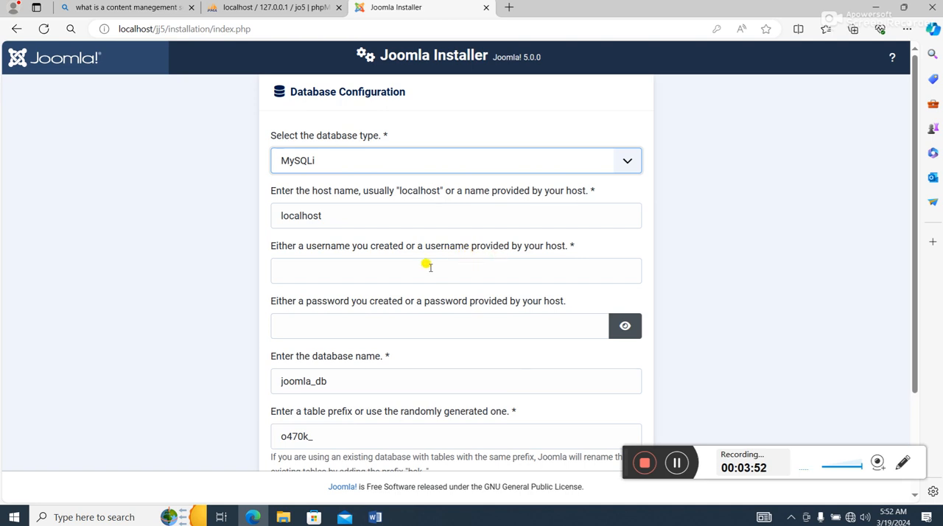
left_click(367, 269)
type("root")
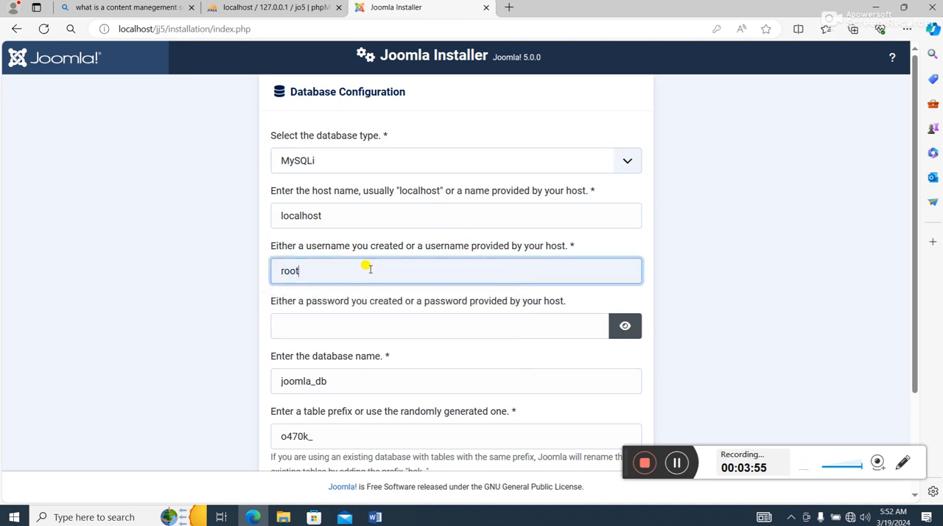
left_click(325, 325)
- Set the database name to jo5 and check it against the database list in phpMyAdmin
scroll(354, 384, "down", 2)
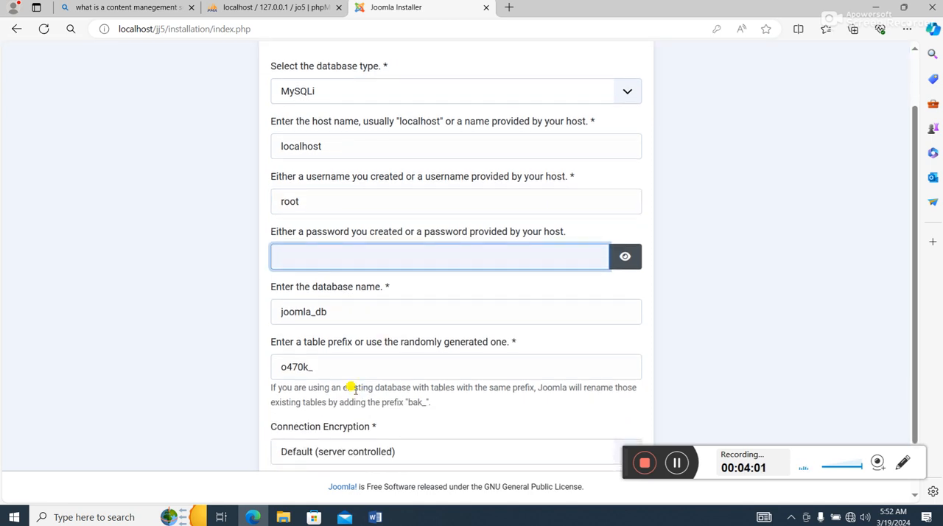
left_click(356, 312)
key("BackSpace")
key("BackSpace")
key("BackSpace")
key("BackSpace")
key("BackSpace")
key("BackSpace")
key("BackSpace")
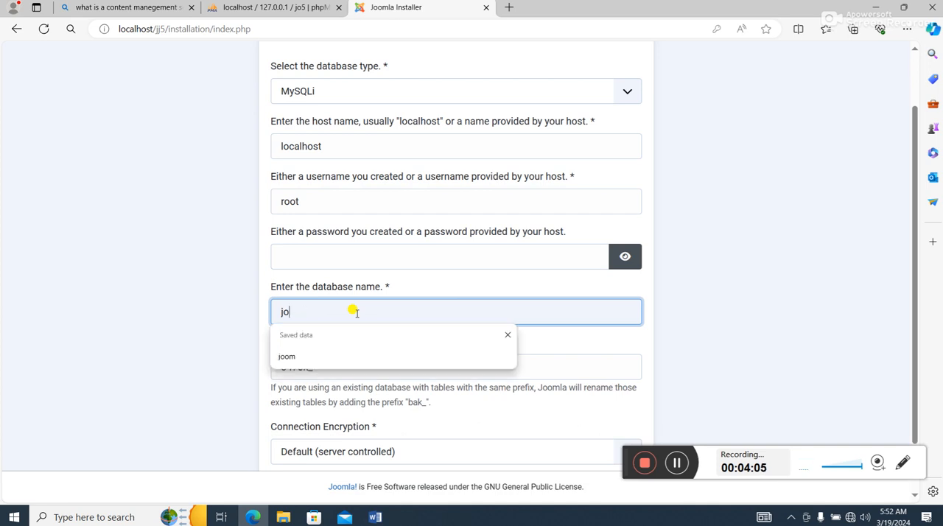
type("5")
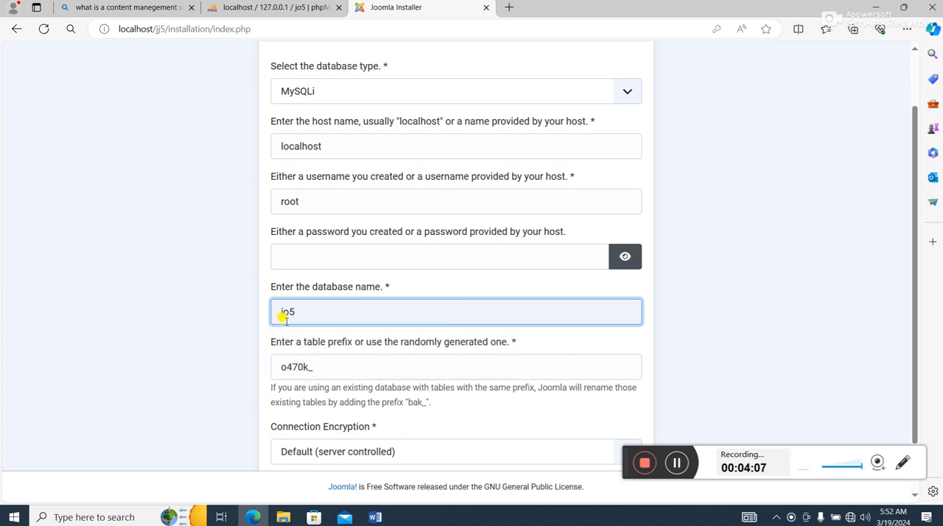
left_click(236, 4)
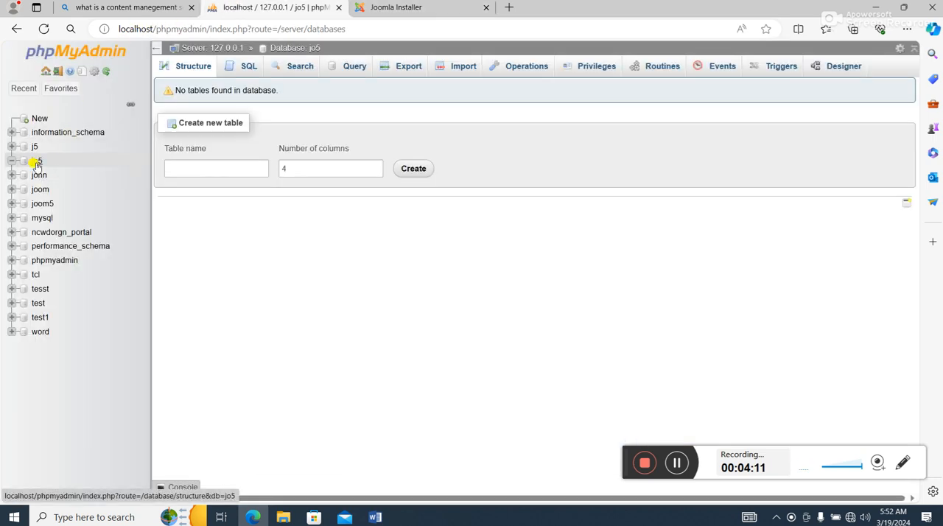
left_click(434, 9)
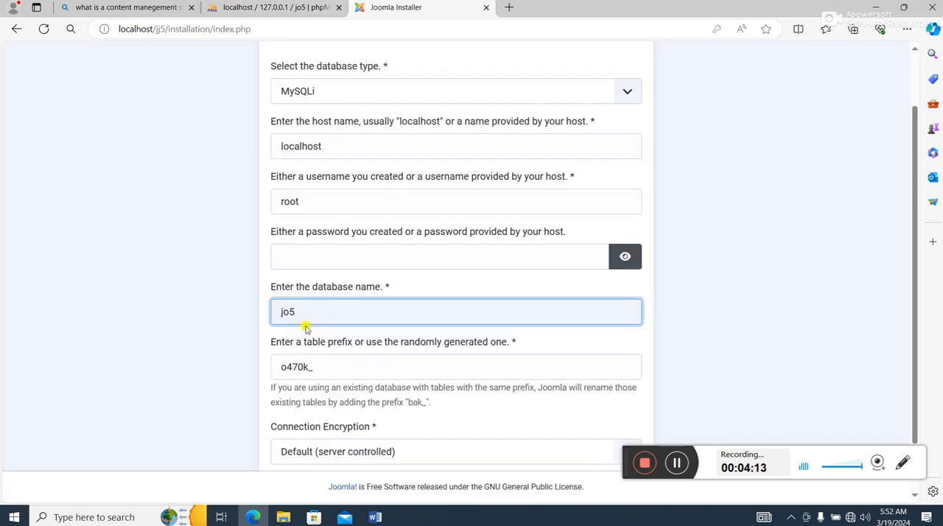
- Start the Joomla installation and review the completion page with its recommended PHP settings
scroll(354, 312, "down", 2)
left_click(480, 433)
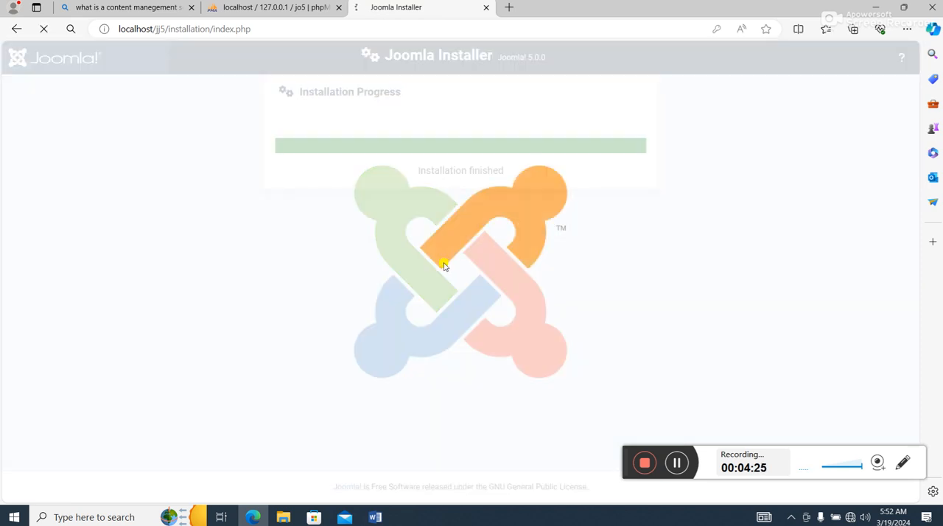
scroll(579, 297, "down", 1)
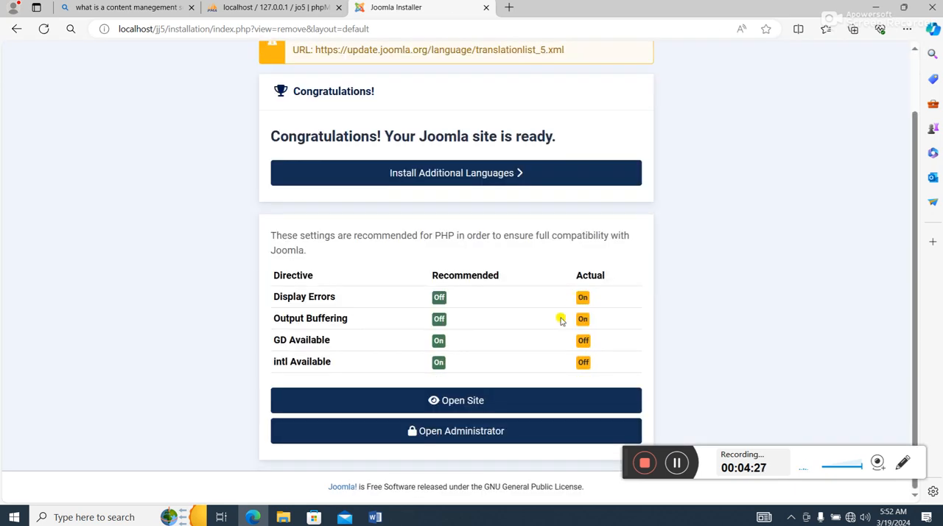
scroll(421, 327, "up", 1)
scroll(426, 238, "down", 1)
- Open the Joomla administrator login page from the installer's completion page
left_click(477, 432)
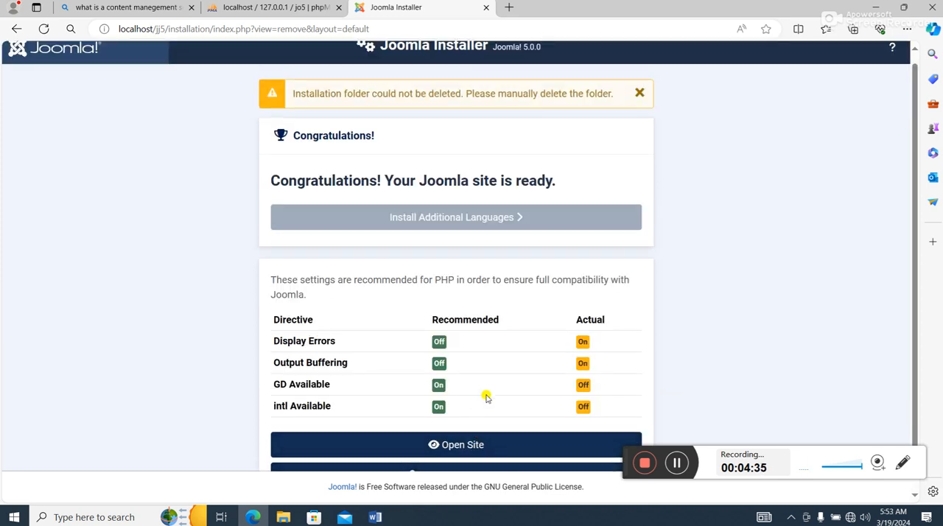
scroll(545, 379, "down", 1)
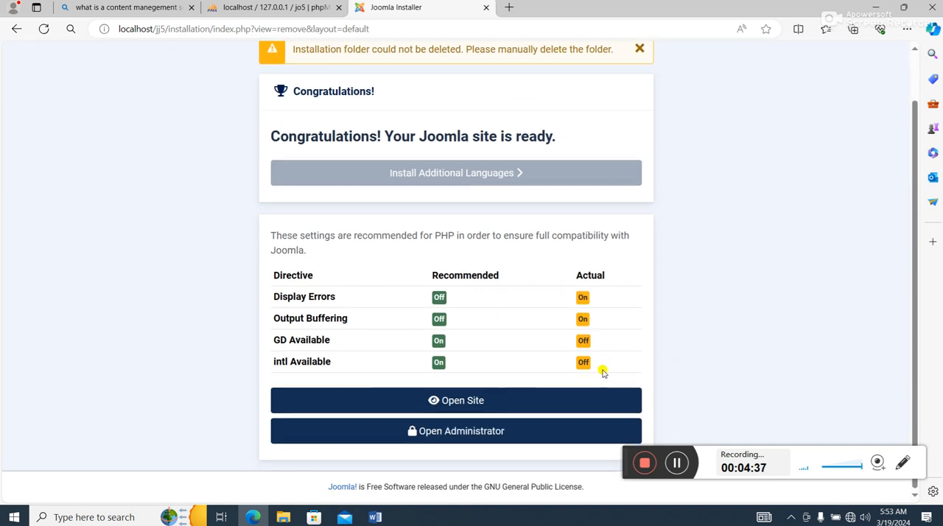
left_click(472, 430)
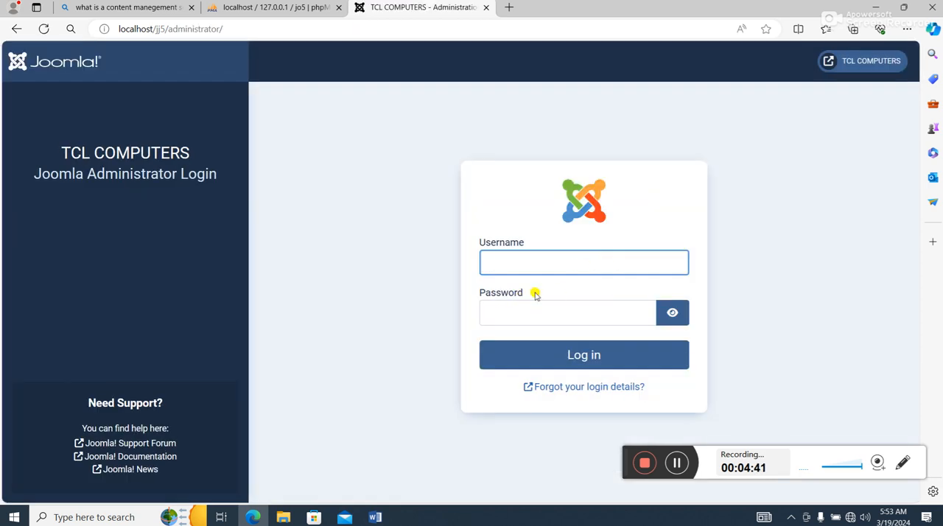
- Review the tables created in the jo5 database in phpMyAdmin
left_click(263, 7)
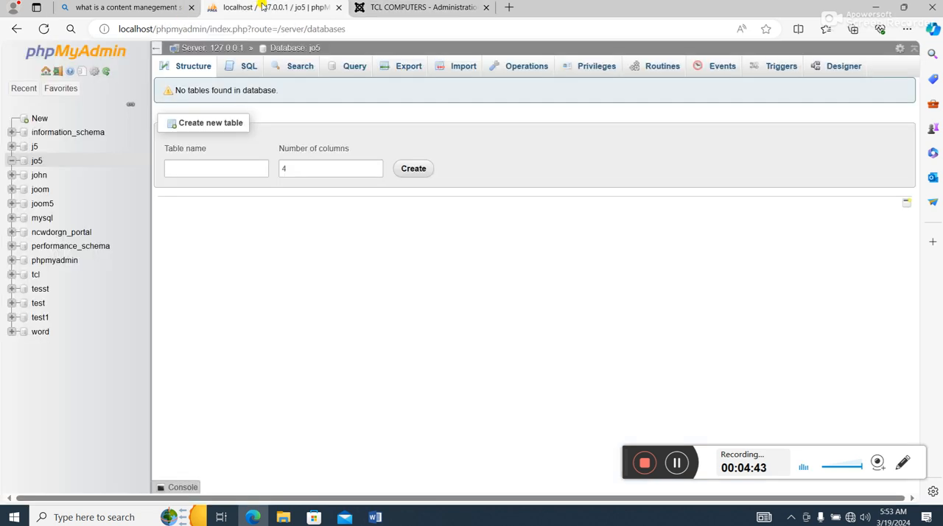
left_click(37, 162)
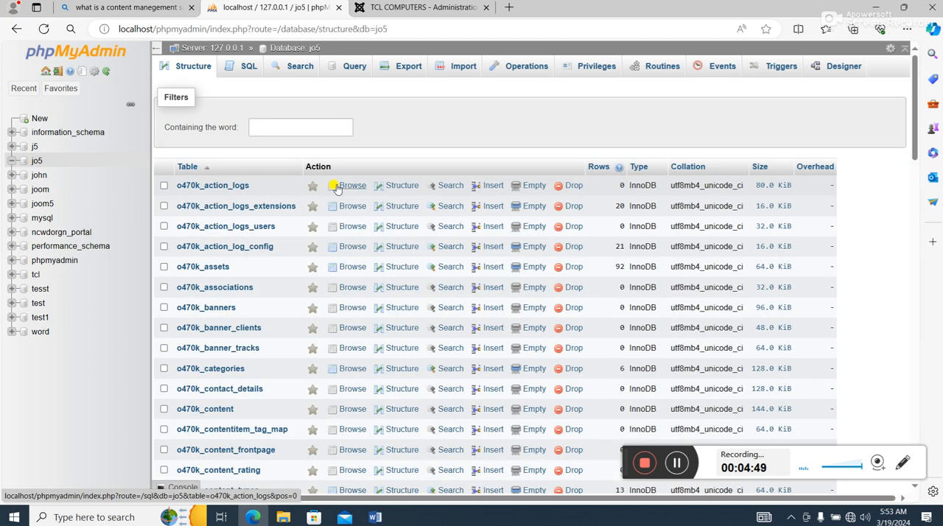
scroll(348, 295, "down", 15)
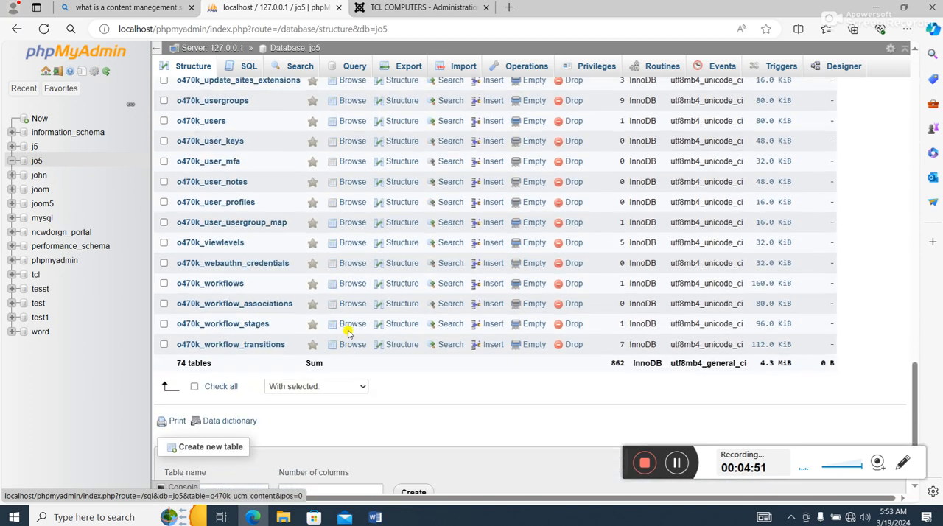
scroll(346, 328, "up", 6)
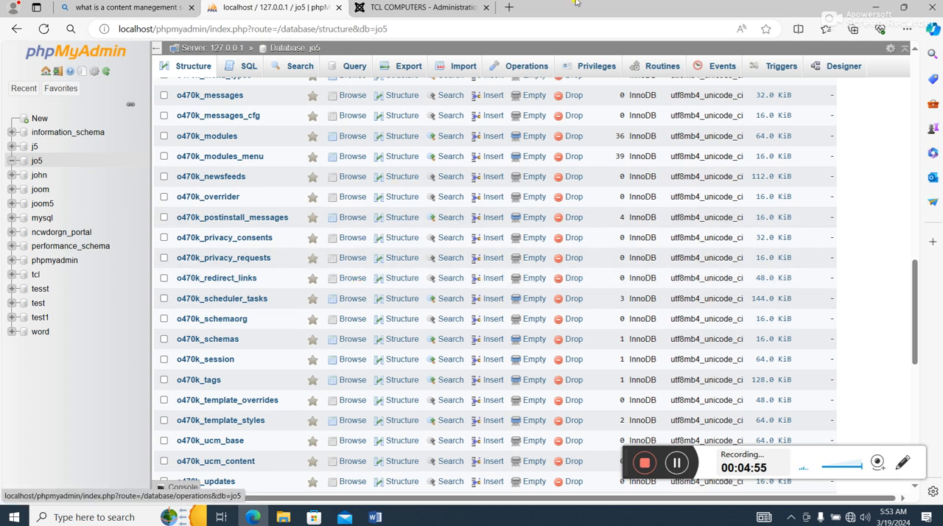
- Log in to the Joomla administrator with the username admin and the account password
left_click(432, 7)
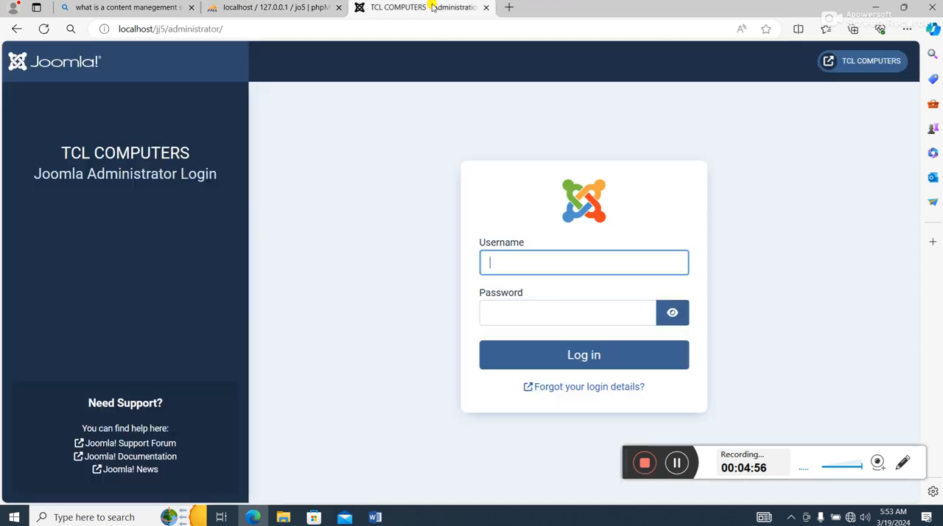
left_click(524, 263)
type("admin")
key("Tab")
type("•")
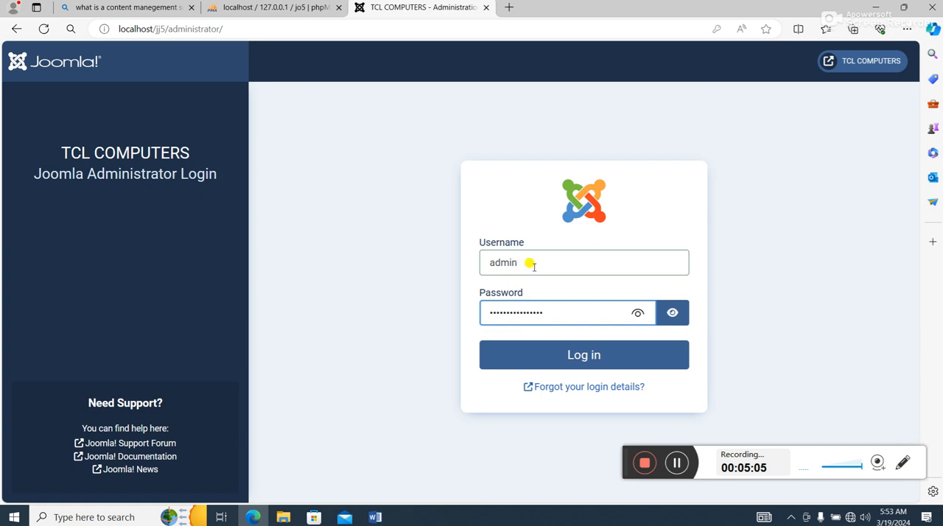
left_click(565, 354)
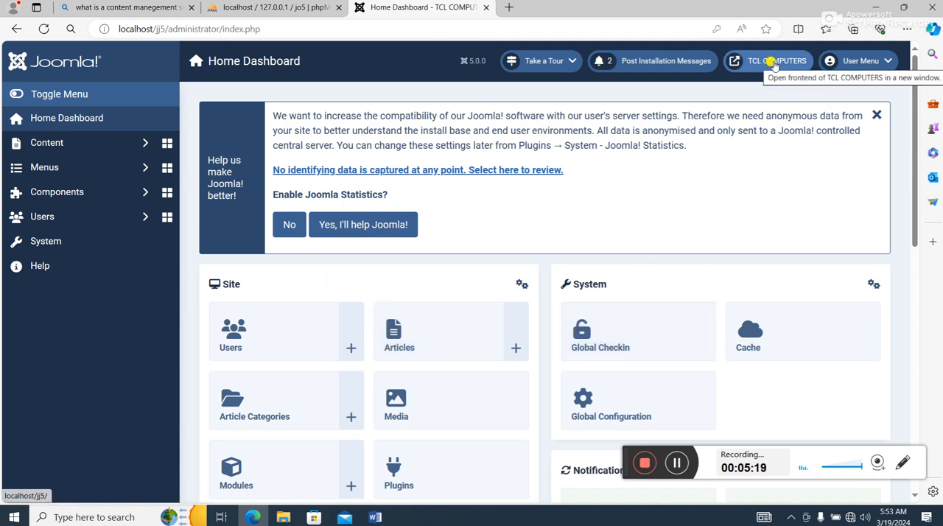
- View the TCL COMPUTERS site's front end, and return to look over the administrator's Home Dashboard
left_click(773, 65)
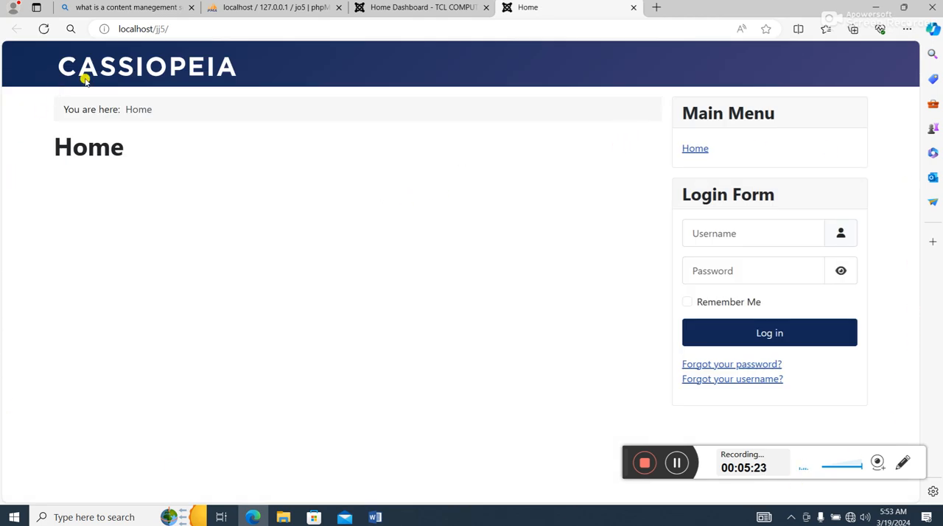
left_click(412, 9)
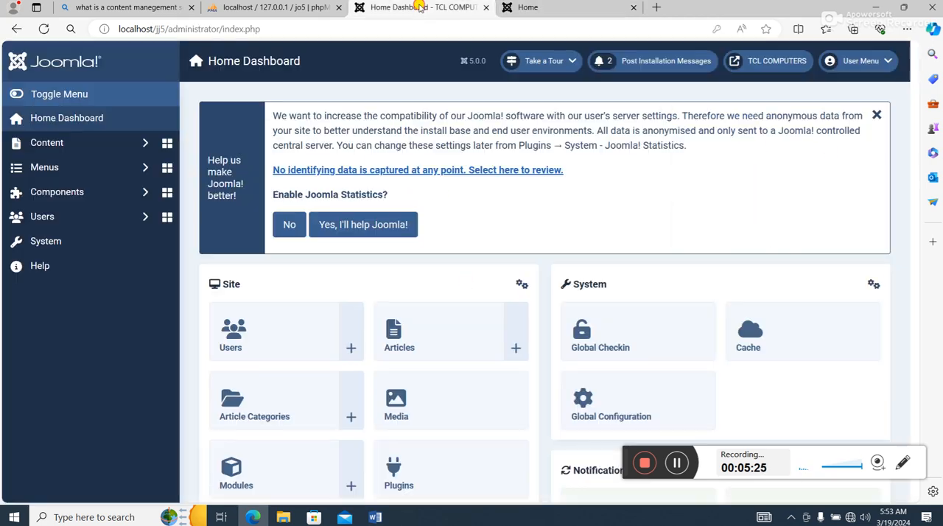
scroll(386, 185, "down", 2)
scroll(386, 186, "up", 2)
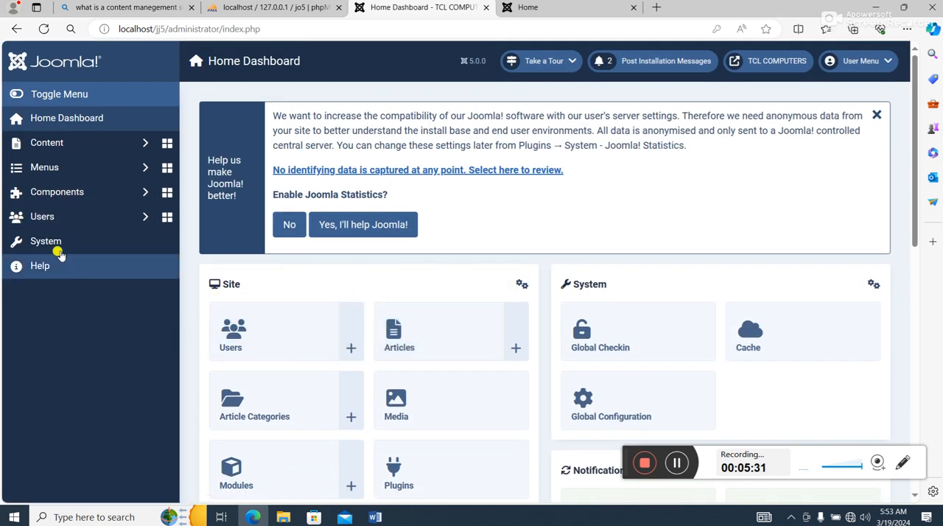
- Open the list of site templates and examine which templates are installed by default
left_click(48, 242)
scroll(378, 265, "down", 5)
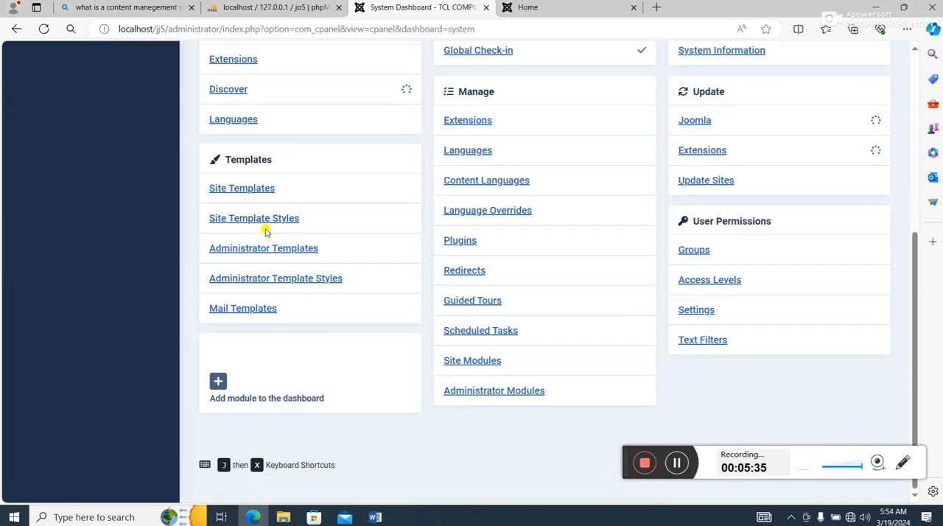
left_click(251, 188)
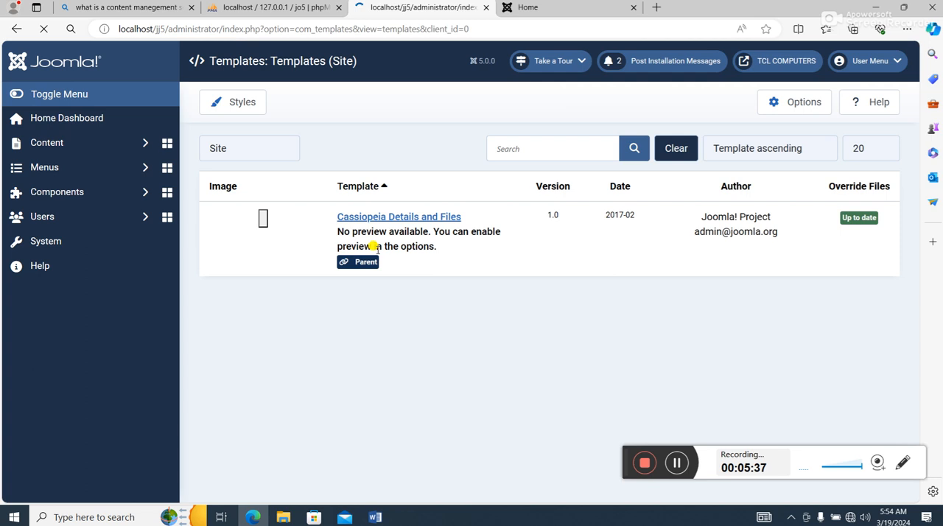
scroll(380, 317, "down", 1)
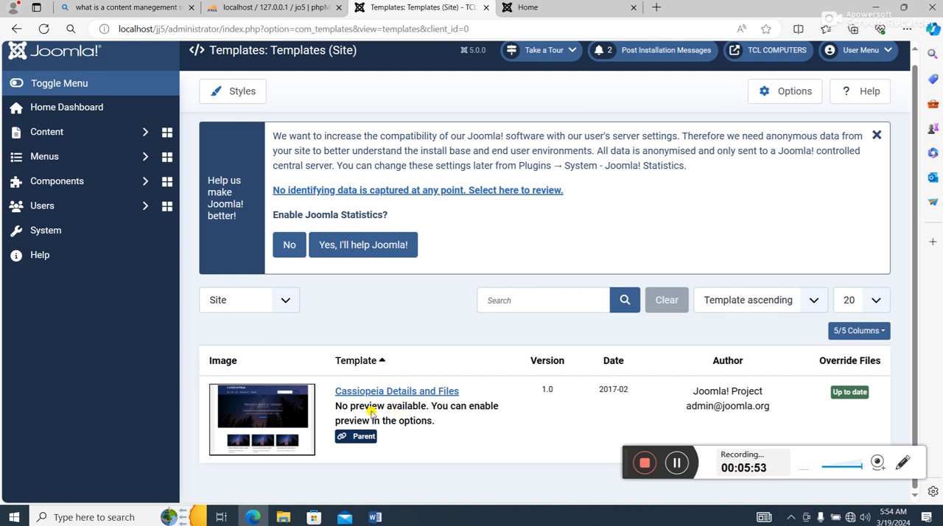
- Install the theme-200293-j4 package as an extension, uploading it from the Joomla5 folder inside Desktop's Joom5 Soft folder
left_click(51, 231)
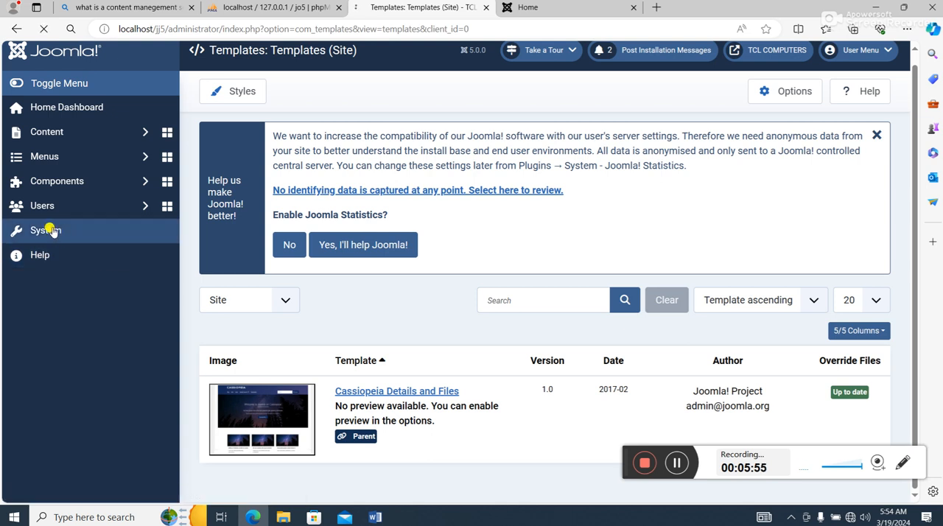
scroll(295, 354, "down", 1)
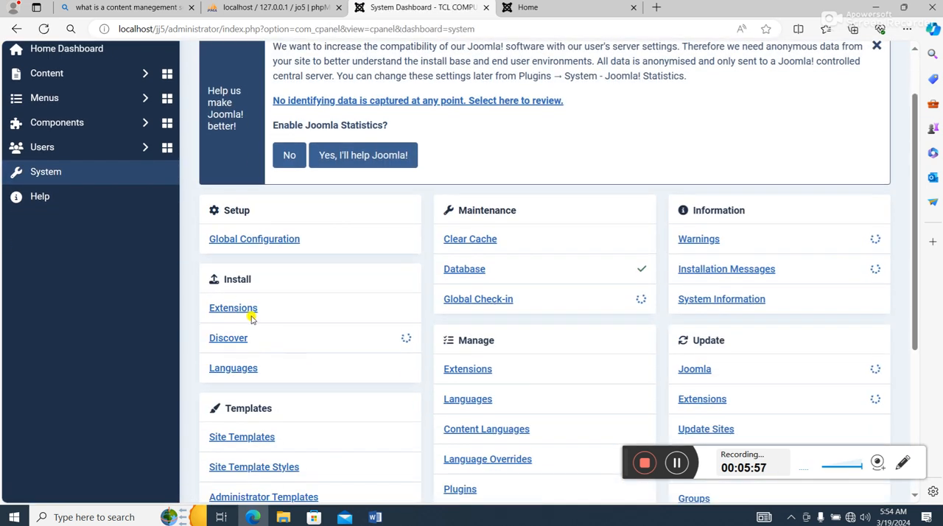
left_click(243, 309)
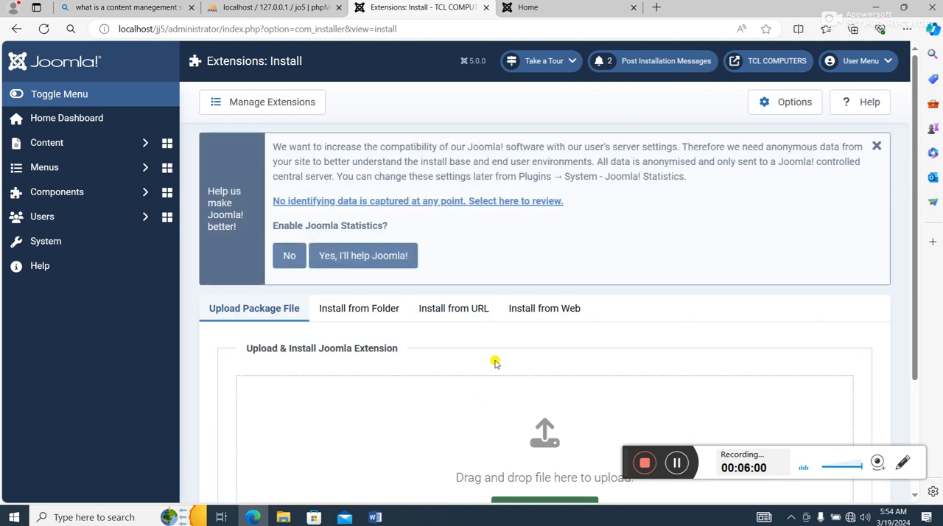
scroll(495, 363, "down", 2)
left_click(547, 355)
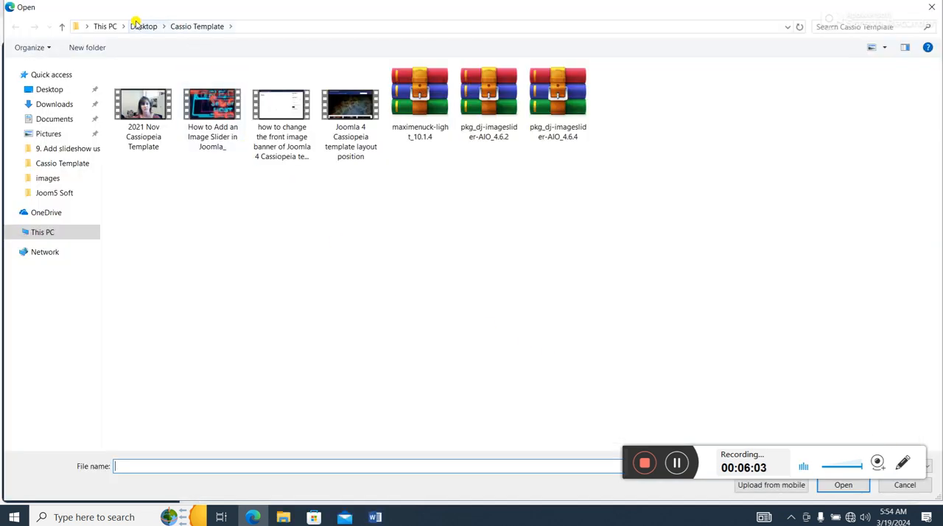
left_click(140, 26)
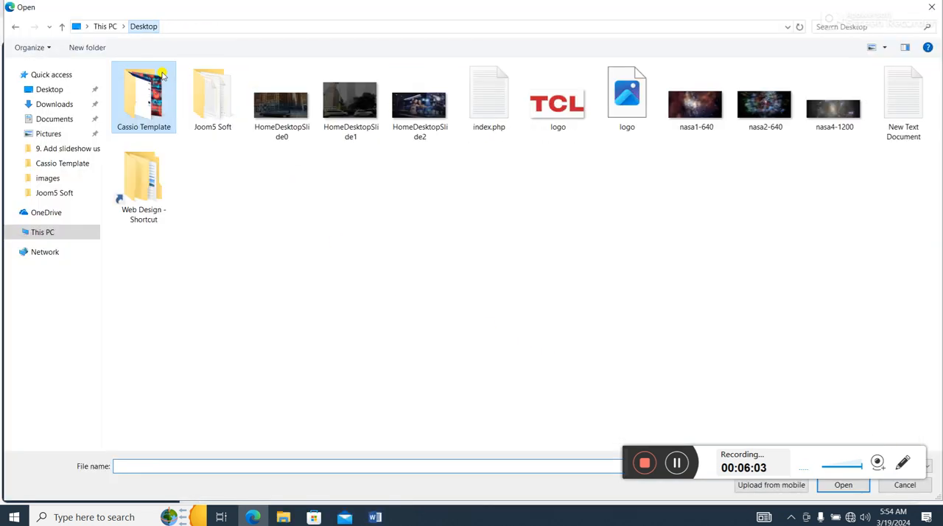
double_click(218, 116)
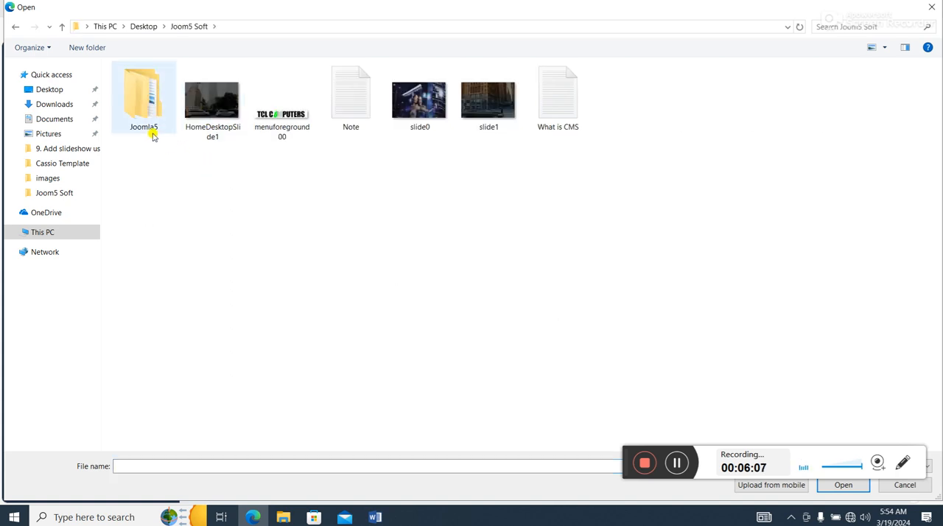
double_click(153, 107)
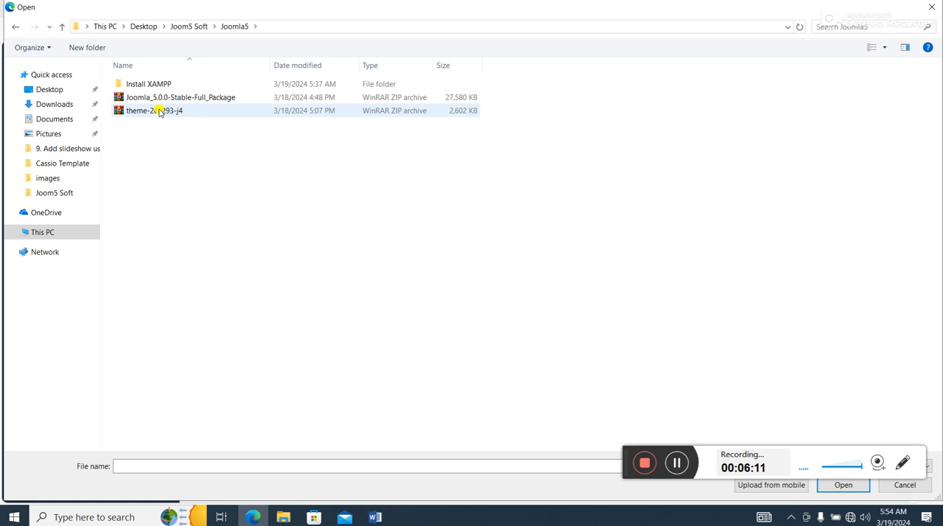
double_click(159, 111)
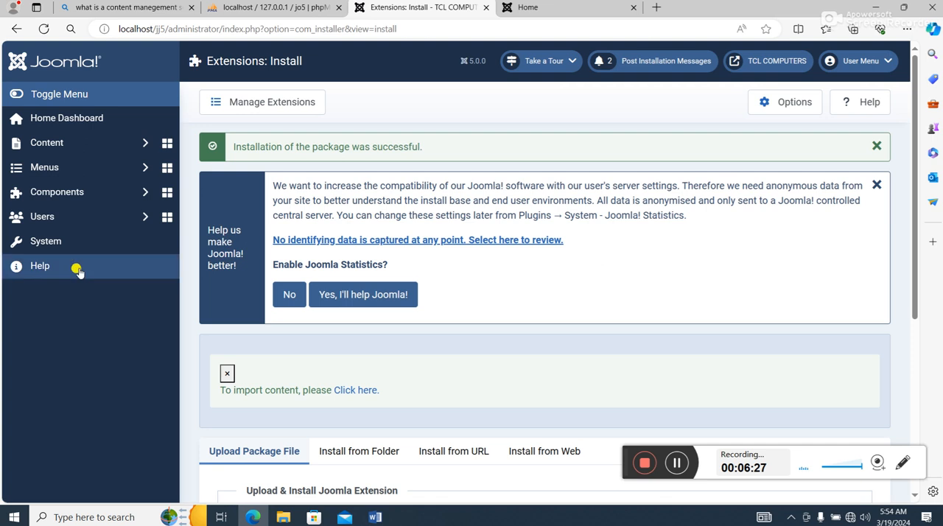
- View the front end with the newly installed template, and check the default style among the site template styles
left_click(764, 64)
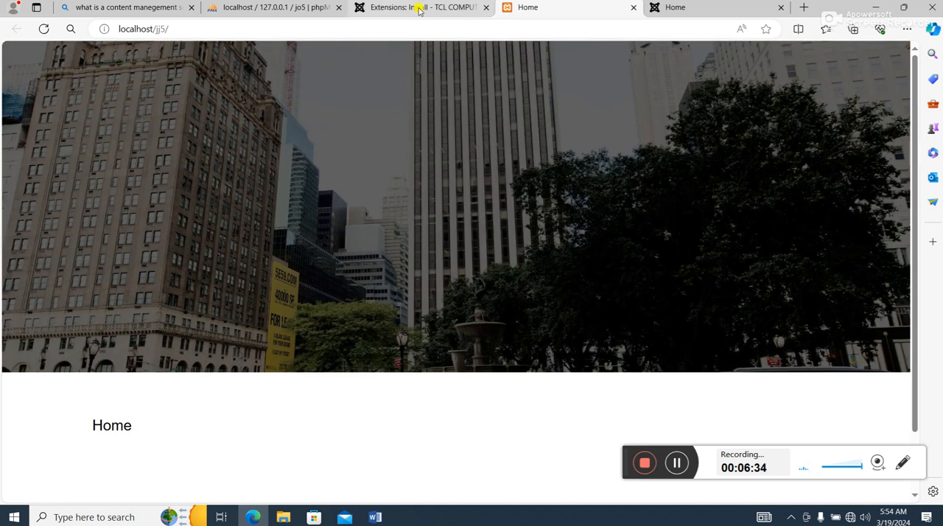
left_click(407, 11)
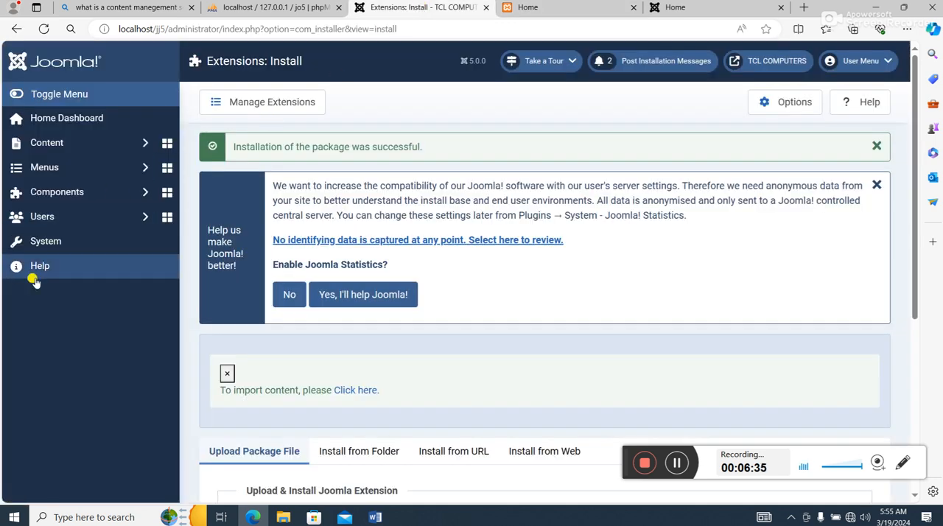
left_click(56, 244)
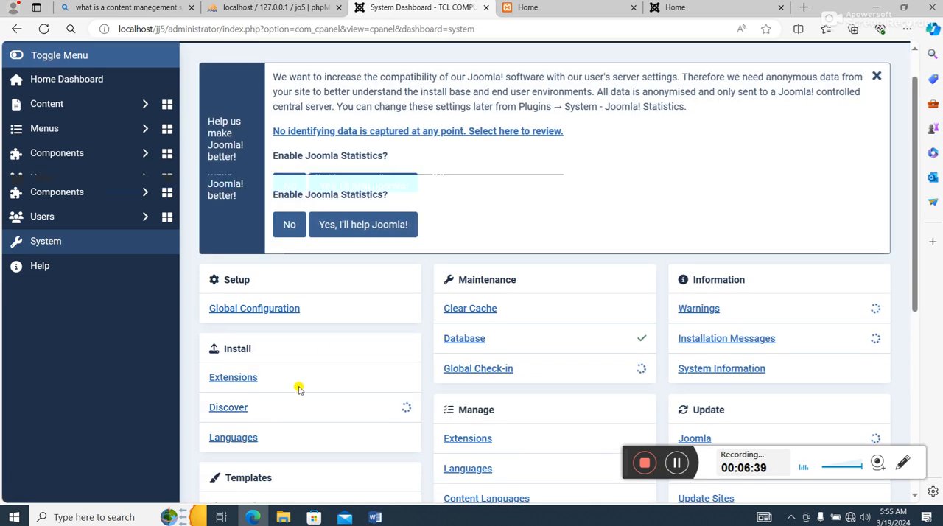
scroll(258, 402, "down", 2)
left_click(254, 398)
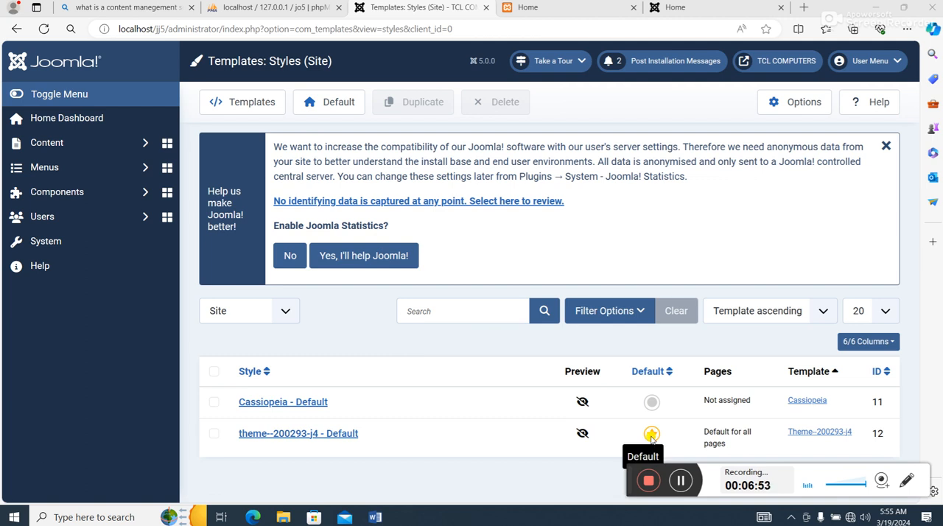
- Return to the site templates list and examine the entry for the newly installed theme
left_click(50, 244)
scroll(373, 387, "down", 5)
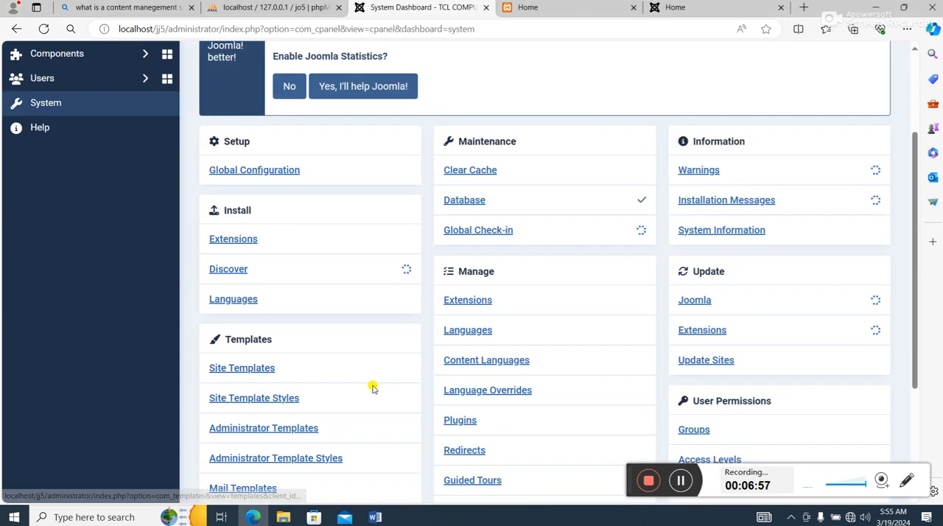
left_click(250, 230)
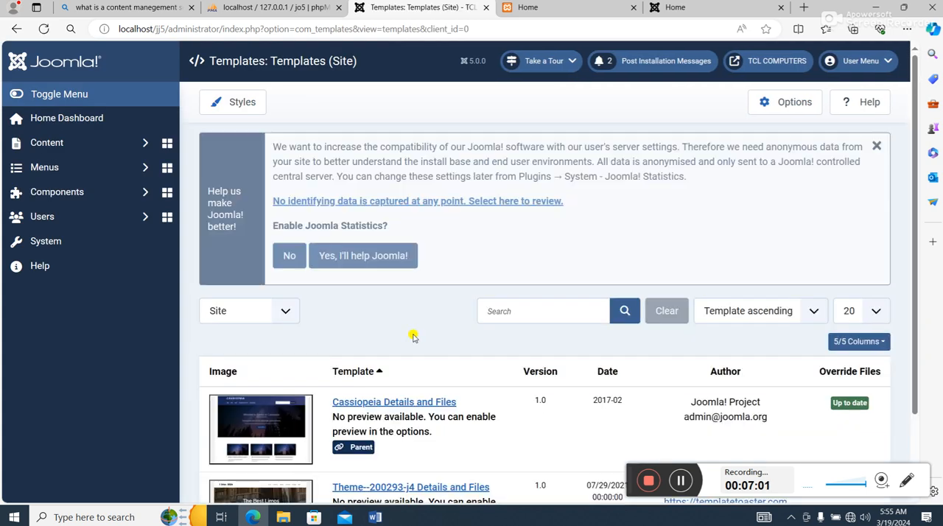
scroll(416, 361, "down", 1)
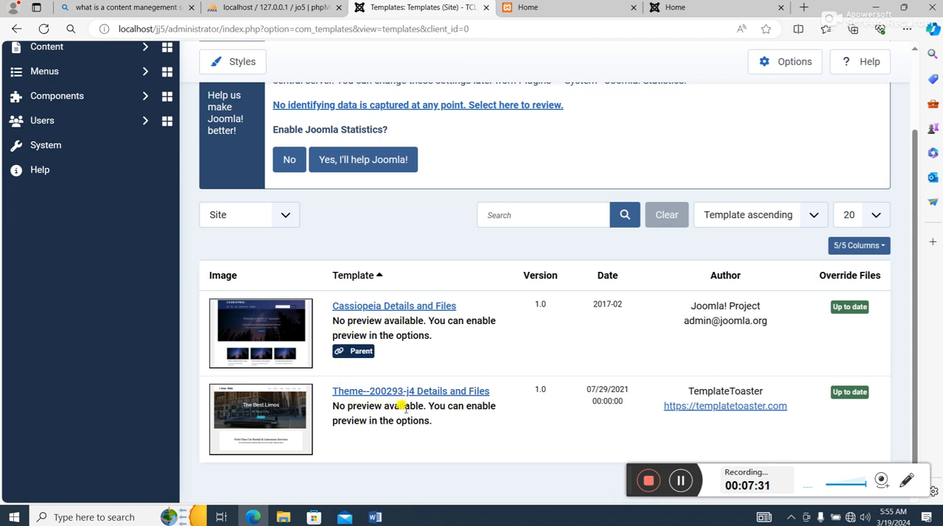
- Enable Preview Module Positions in the template options, then save and close to return to the site templates list
left_click(783, 65)
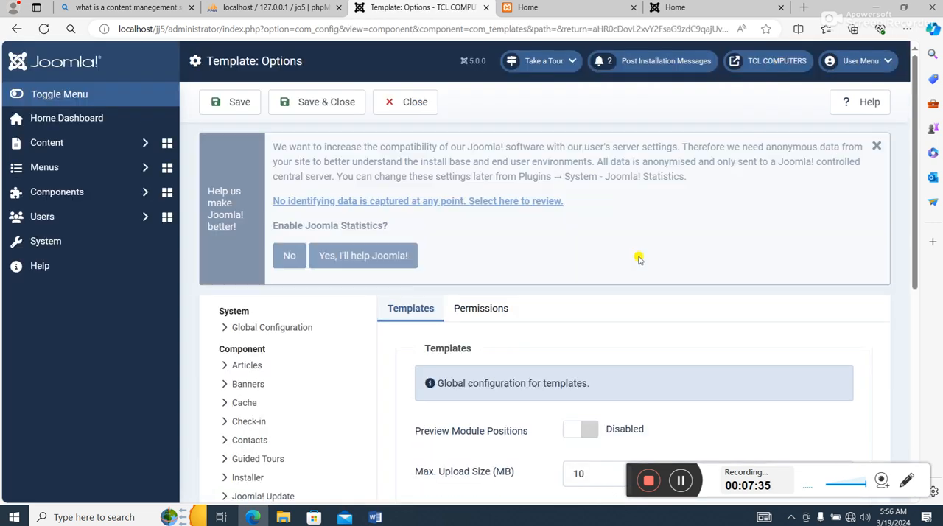
scroll(583, 310, "down", 2)
left_click_drag(583, 279, 587, 272)
left_click(579, 291)
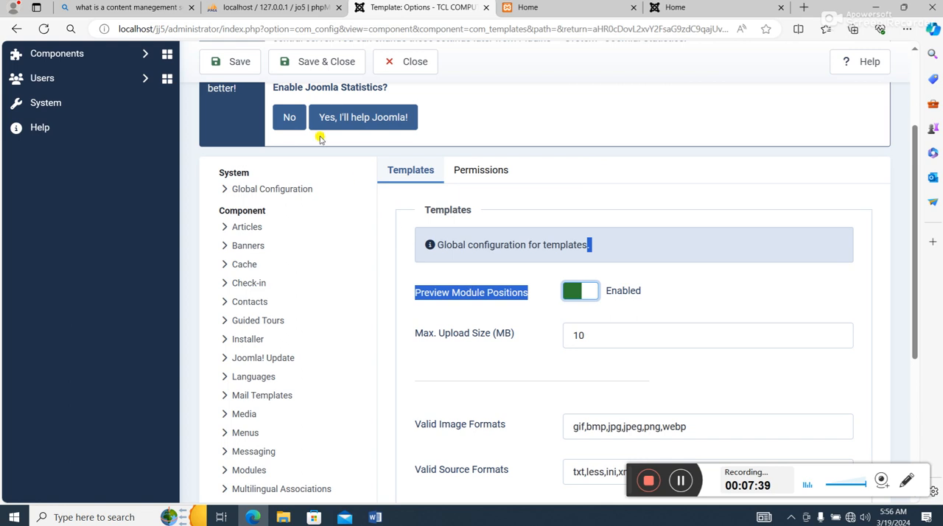
left_click(315, 63)
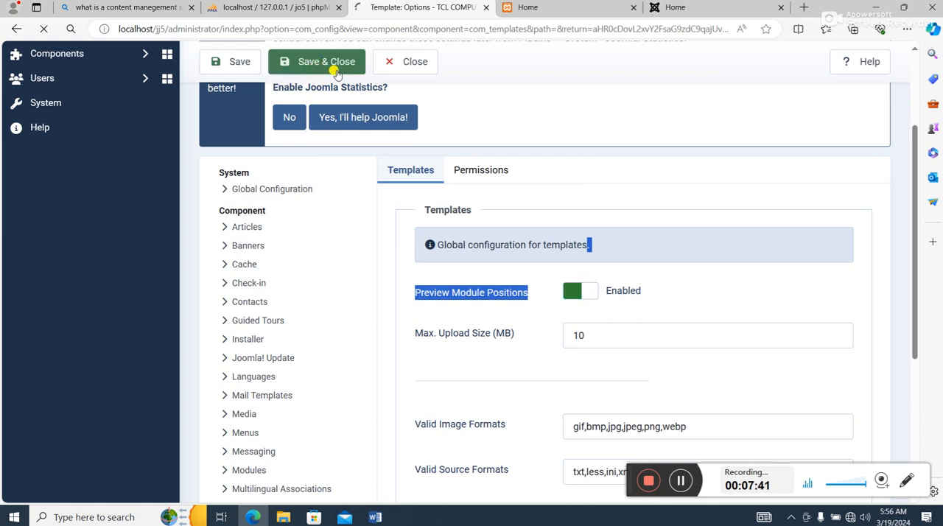
scroll(438, 194, "down", 2)
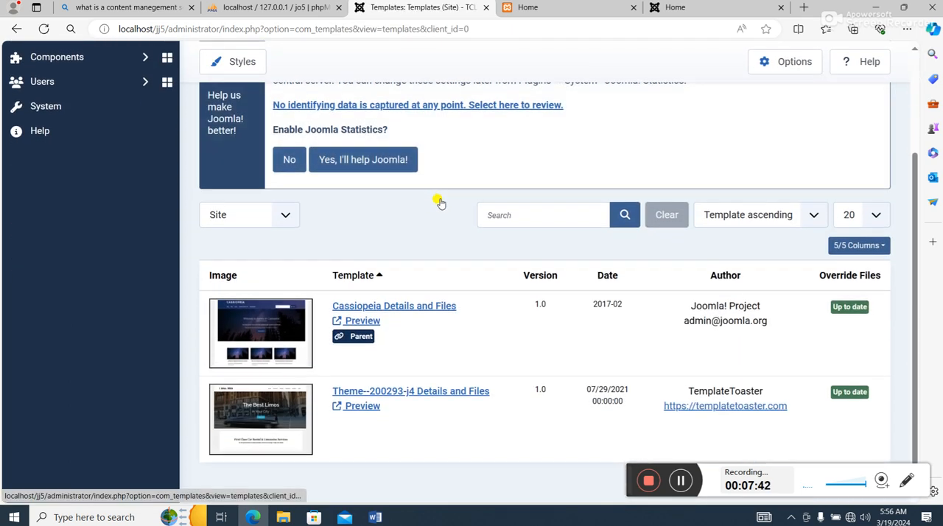
- Preview the theme-200293-j4 template and examine its module positions from the header and slideshow areas to the footer and debug positions
left_click(363, 406)
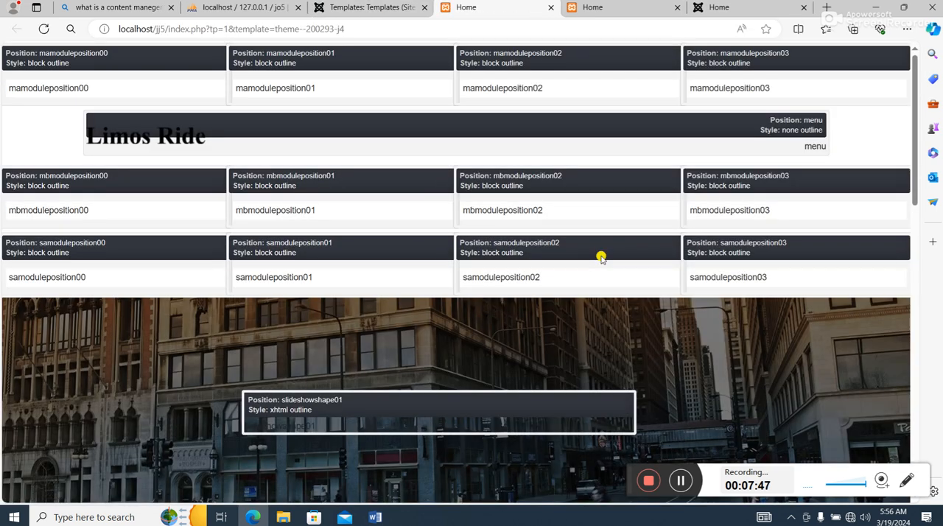
scroll(602, 260, "down", 10)
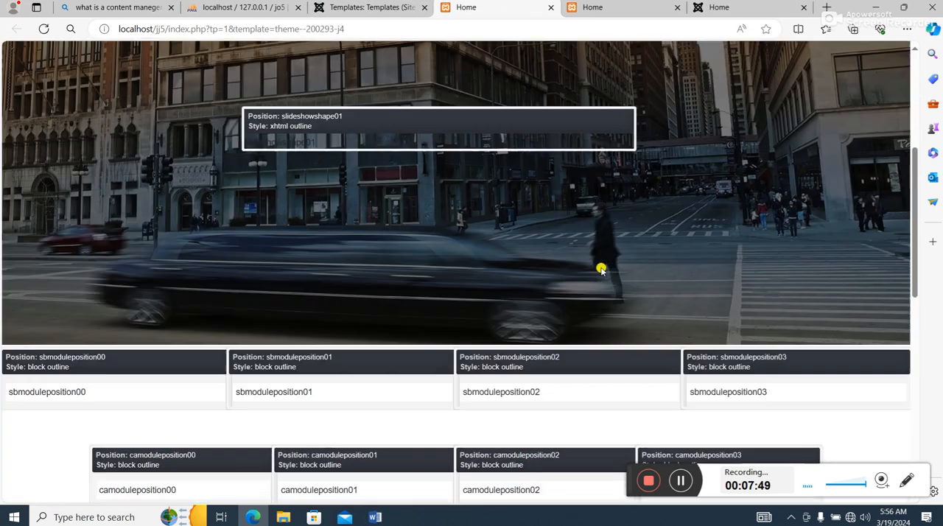
scroll(602, 271, "down", 2)
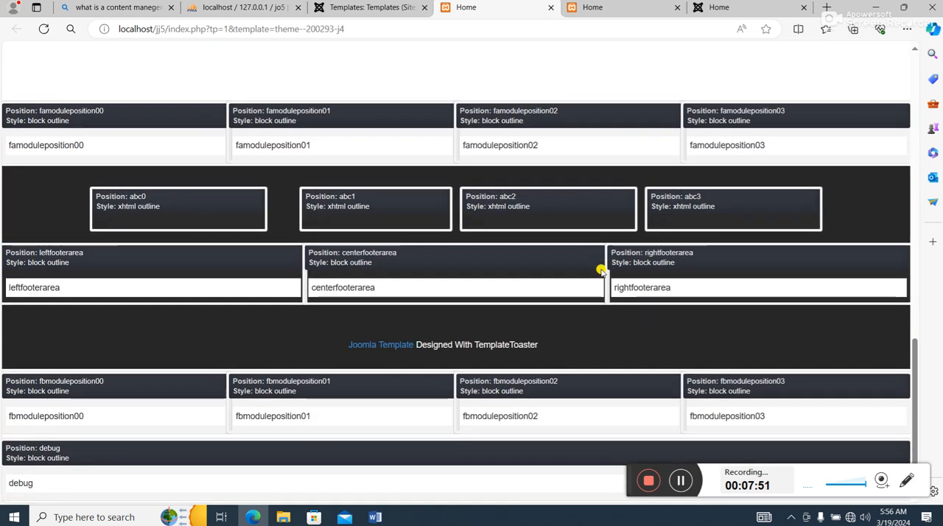
scroll(602, 271, "up", 8)
scroll(602, 271, "up", 4)
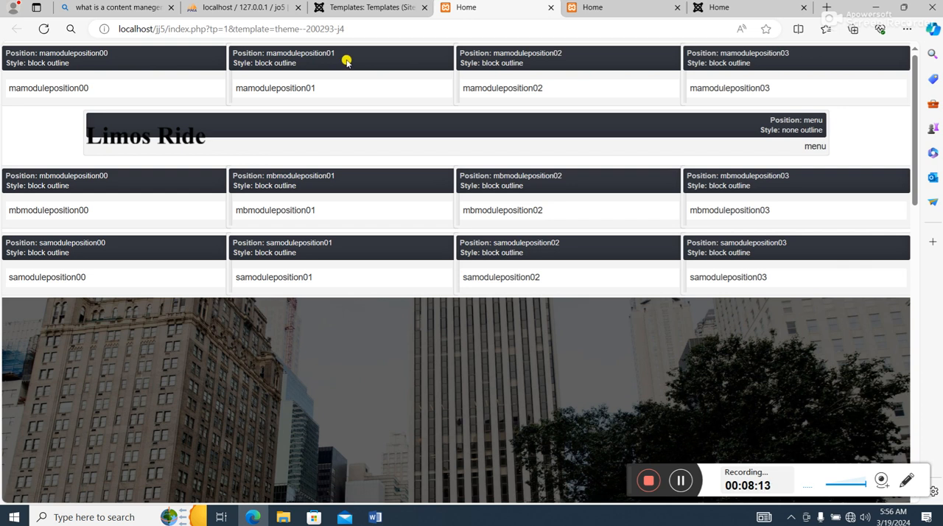
scroll(346, 66, "down", 1)
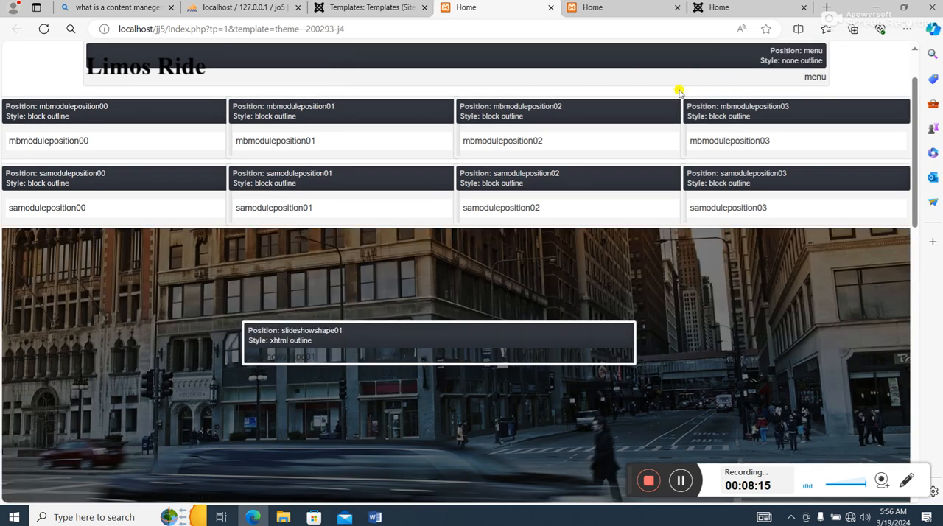
scroll(347, 140, "down", 1)
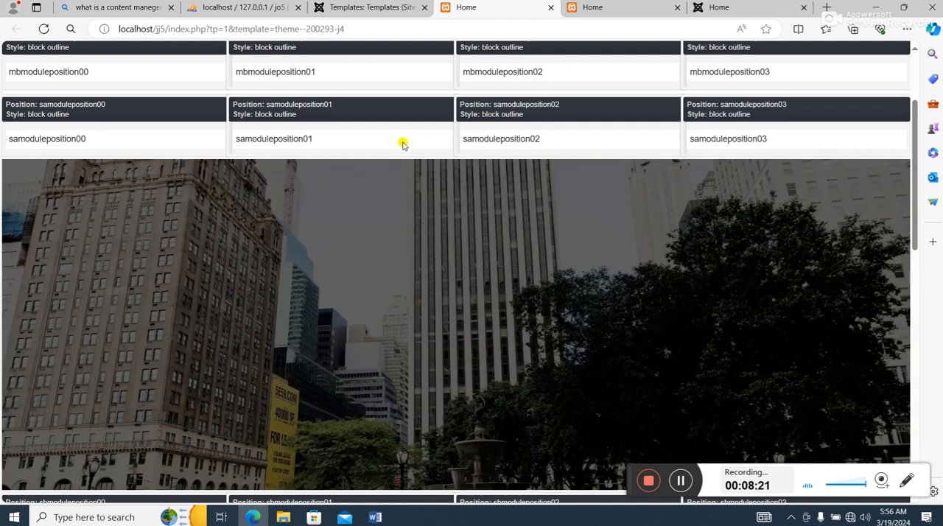
scroll(448, 337, "down", 10)
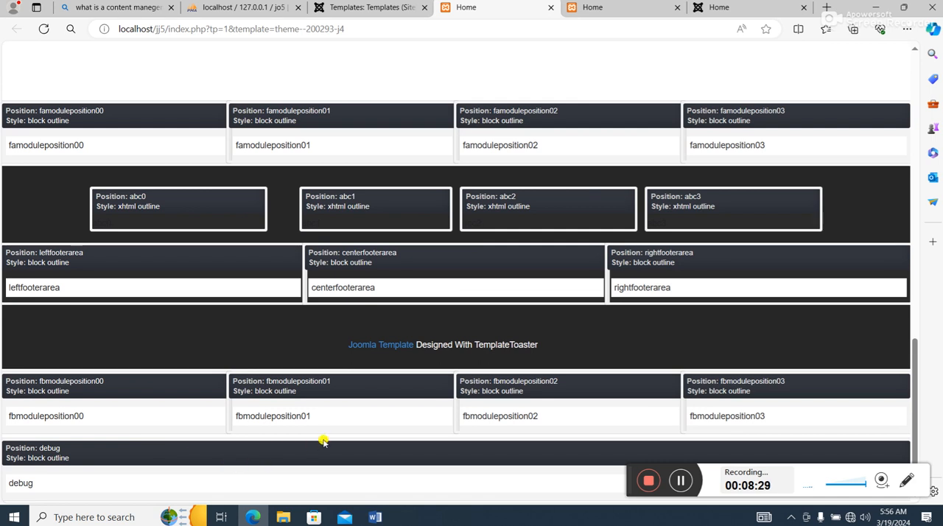
scroll(594, 321, "up", 5)
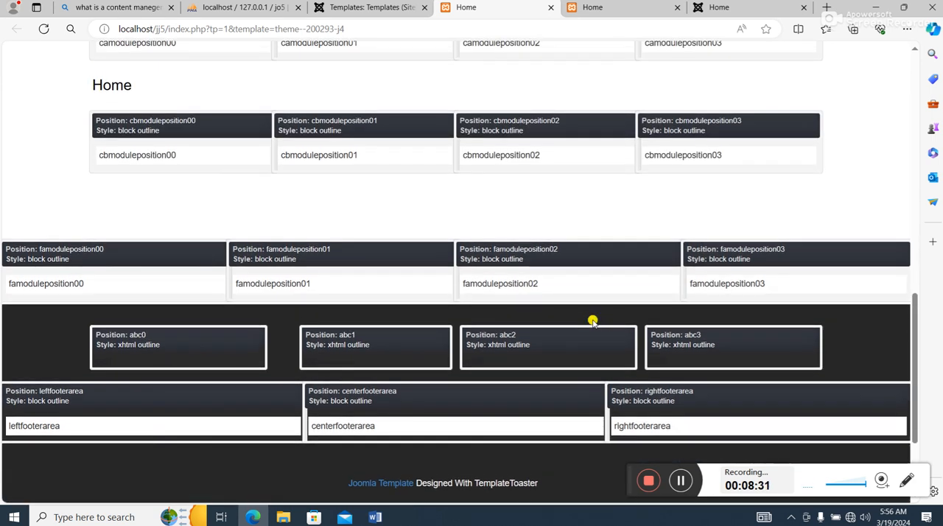
scroll(594, 321, "up", 7)
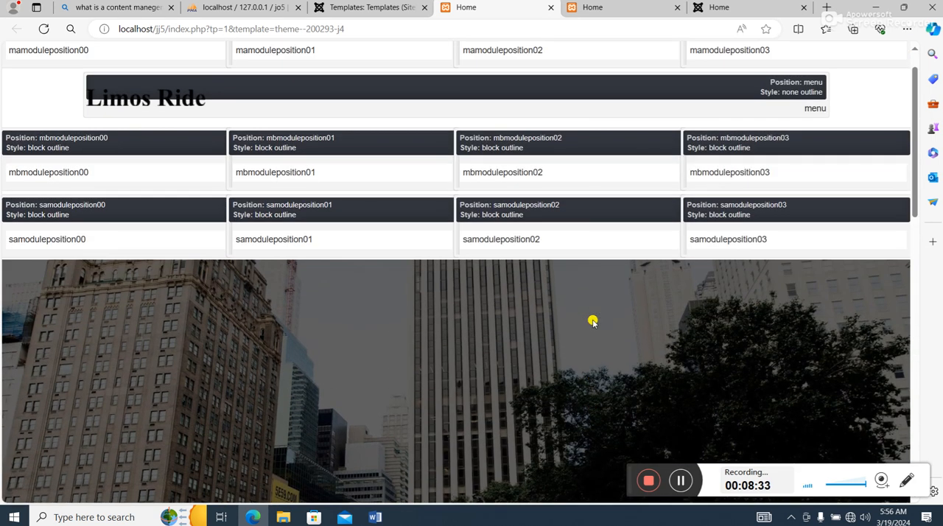
scroll(594, 321, "down", 10)
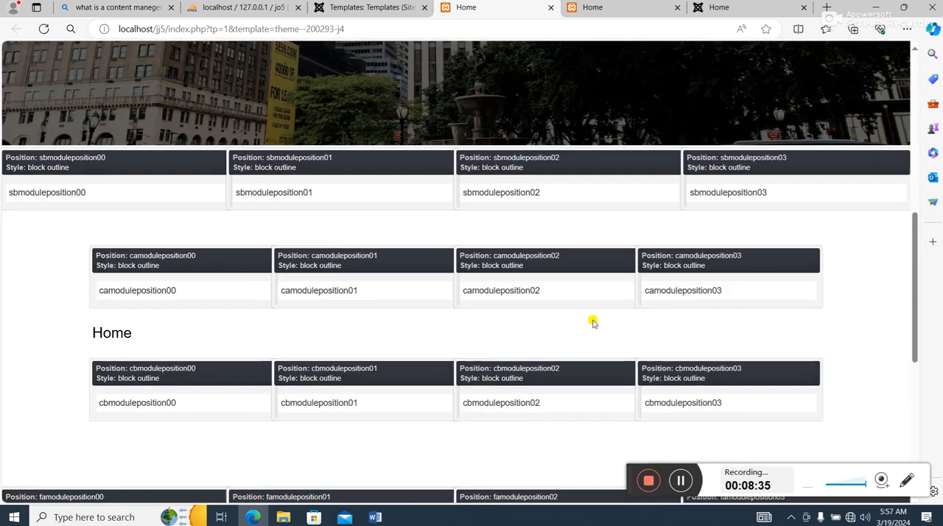
scroll(594, 322, "down", 2)
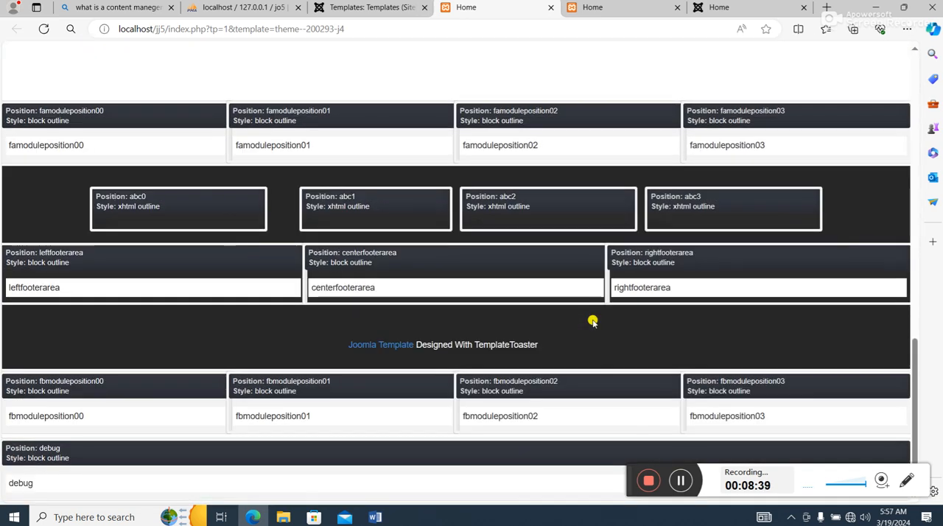
scroll(593, 322, "up", 8)
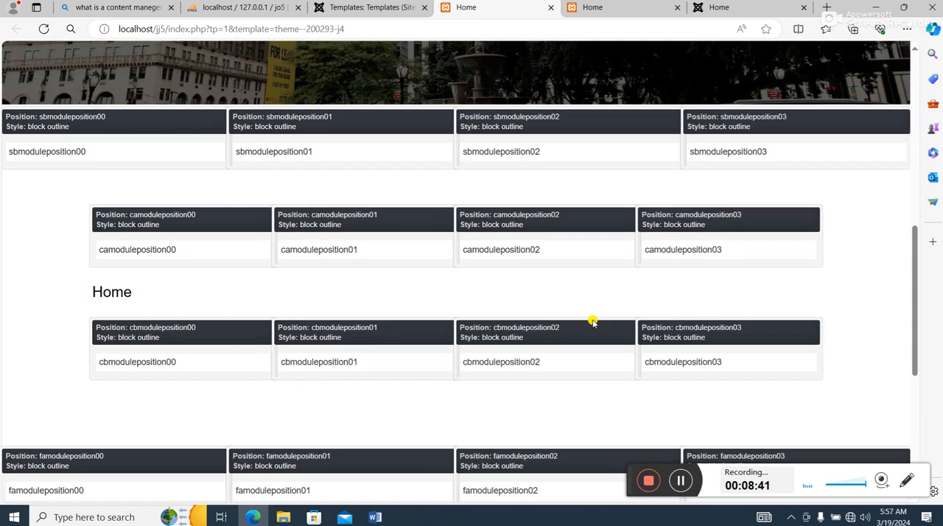
scroll(594, 322, "up", 3)
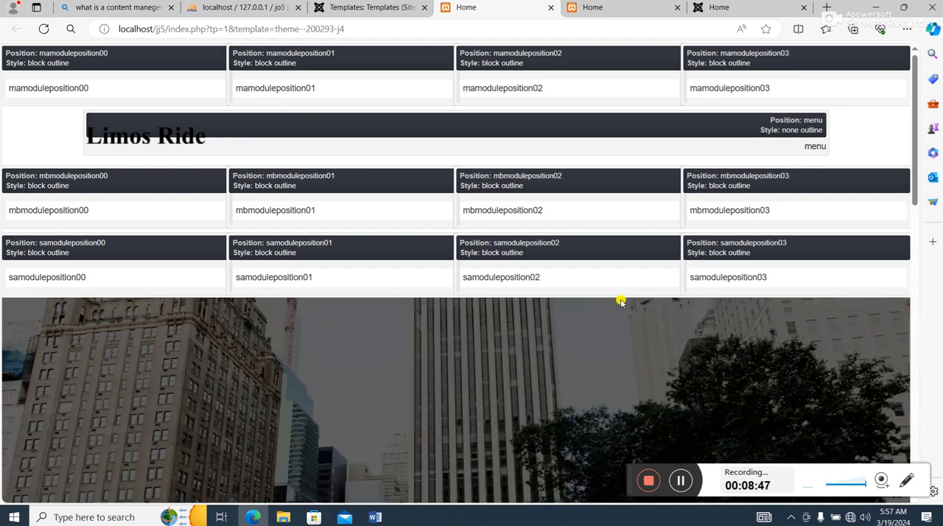
scroll(621, 302, "down", 10)
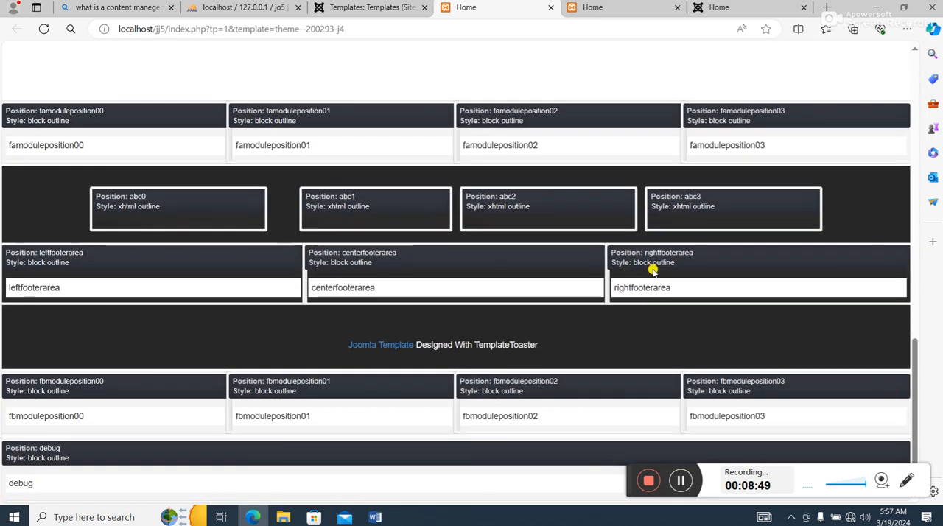
scroll(652, 272, "up", 10)
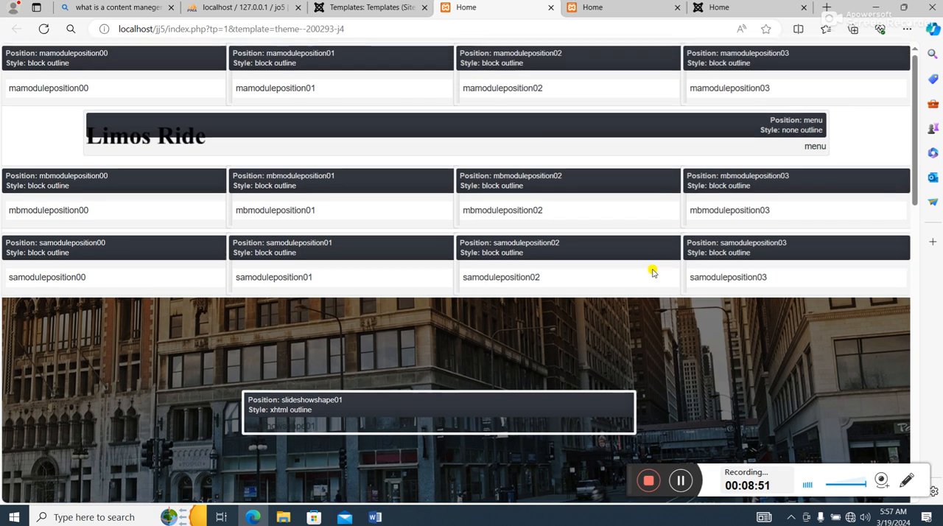
scroll(653, 270, "down", 3)
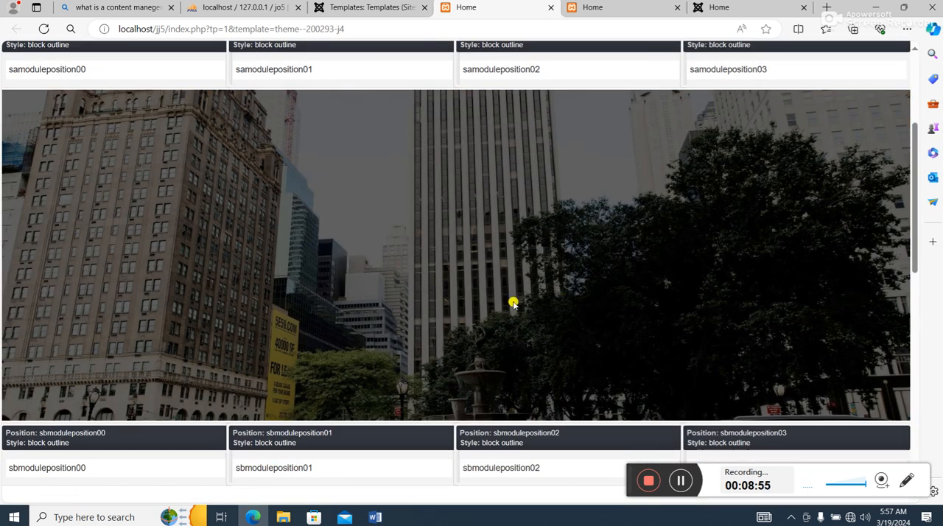
scroll(457, 345, "up", 1)
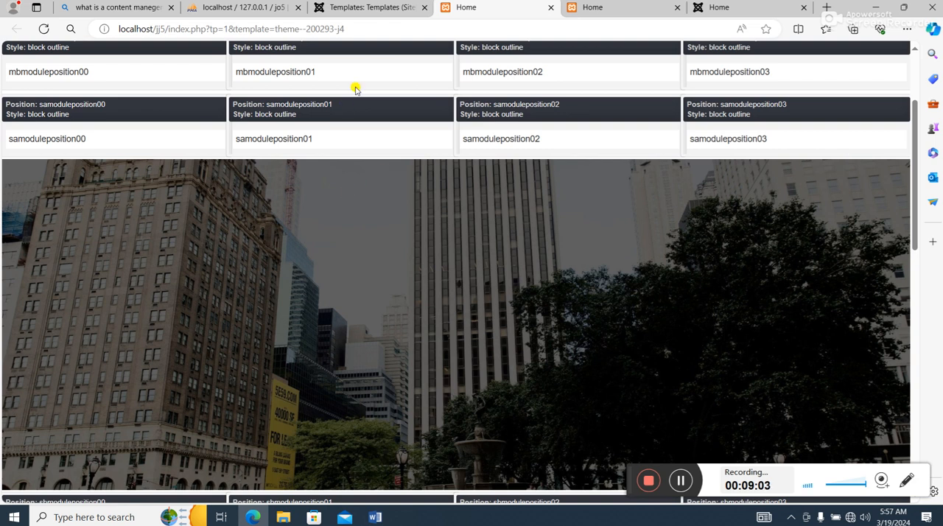
- Return to the administrator and open the theme--200293-j4 - Default site template style for editing
left_click(374, 8)
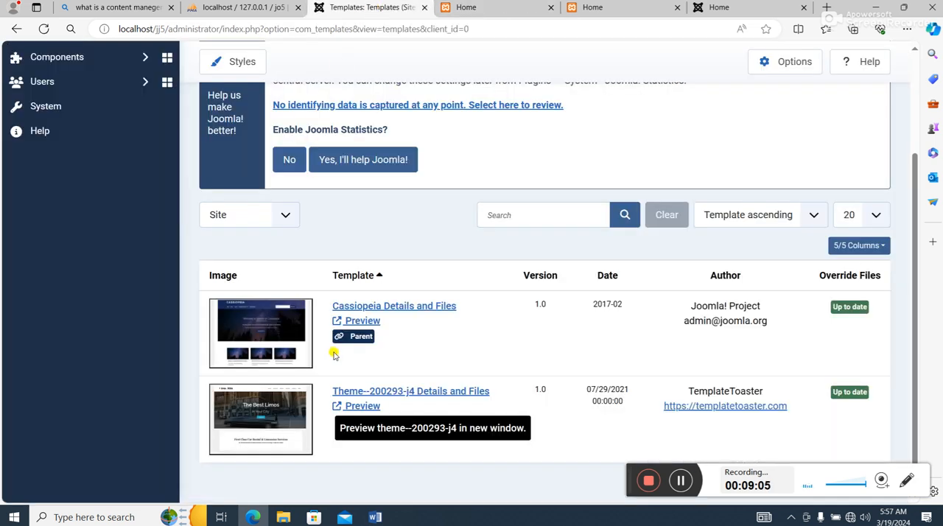
left_click(62, 109)
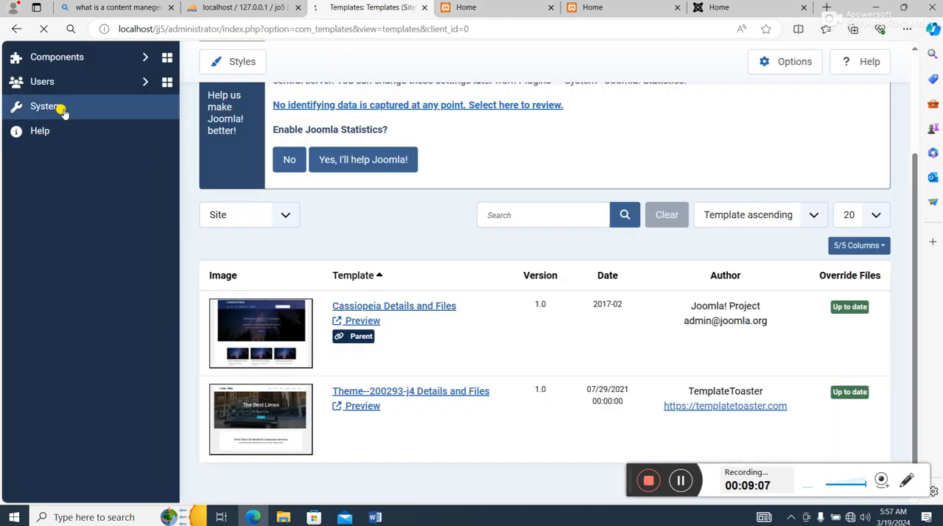
scroll(186, 211, "down", 3)
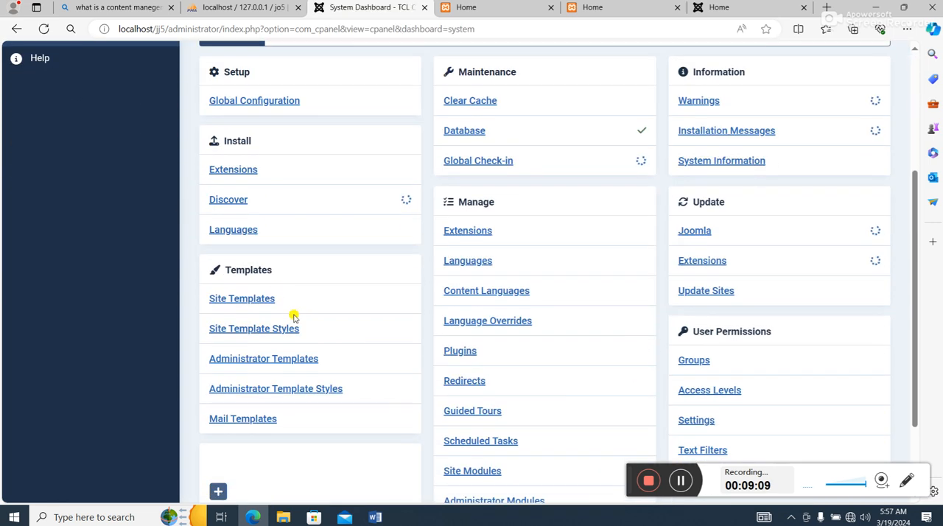
left_click(276, 329)
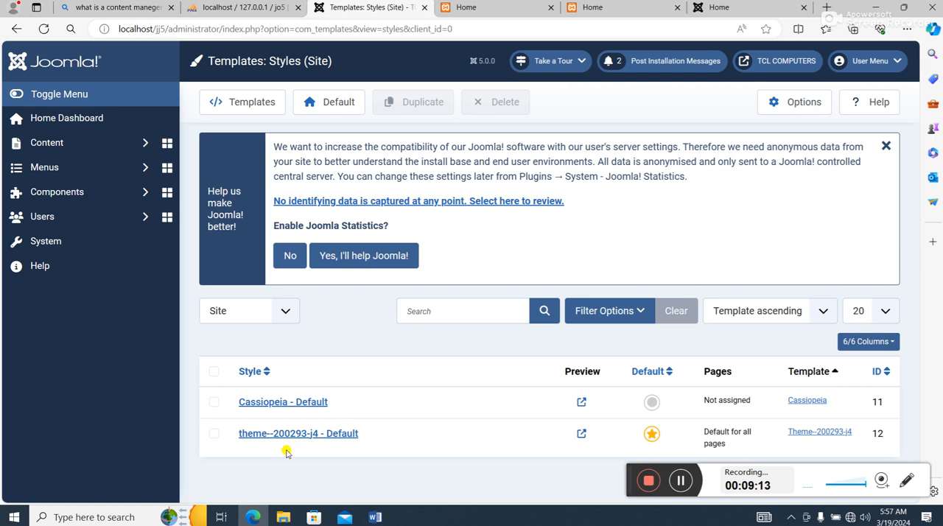
left_click(302, 433)
scroll(594, 260, "down", 2)
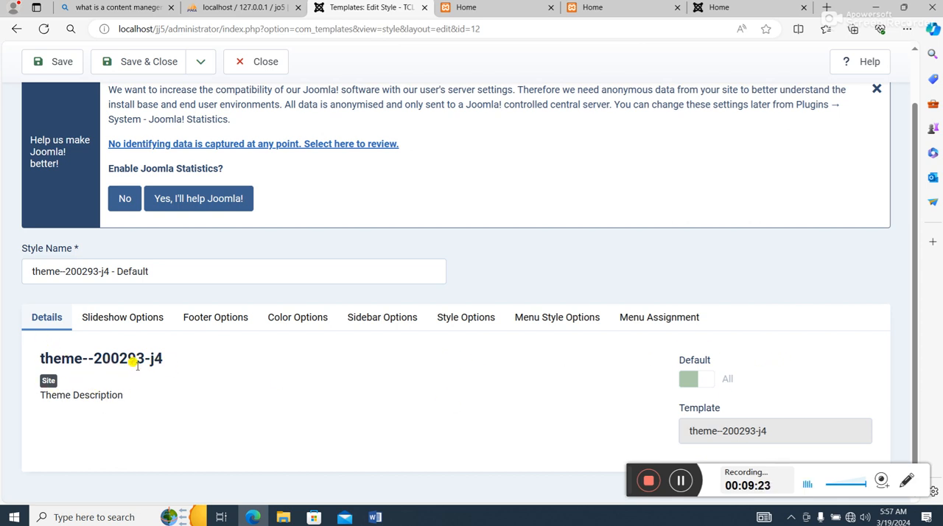
- Open the style's slideshow options and review the two slideshow image fields and the Show Slideshow setting
left_click(126, 317)
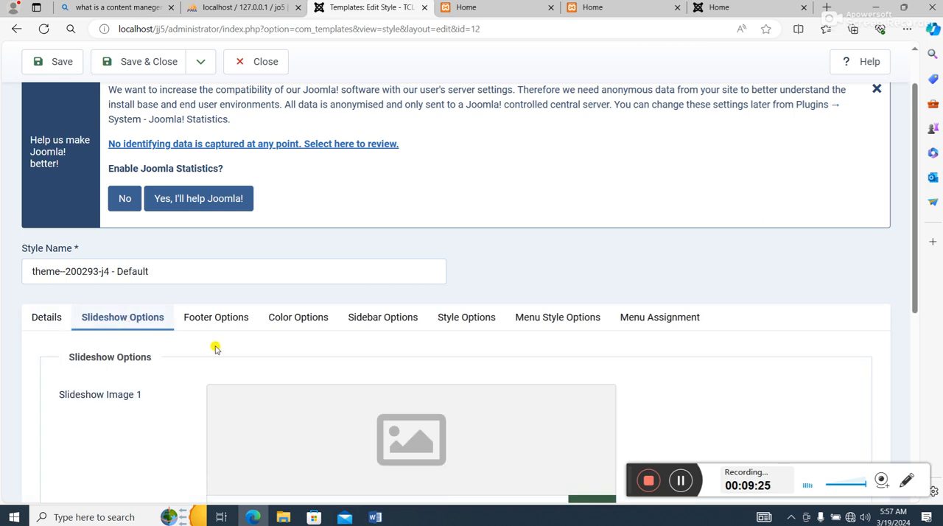
scroll(213, 348, "down", 2)
scroll(301, 282, "down", 2)
scroll(440, 265, "down", 1)
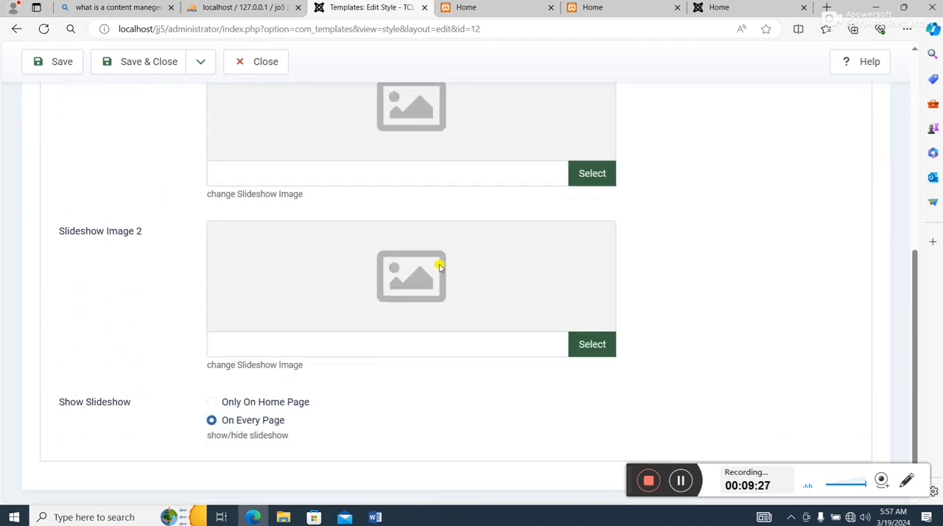
scroll(437, 261, "up", 2)
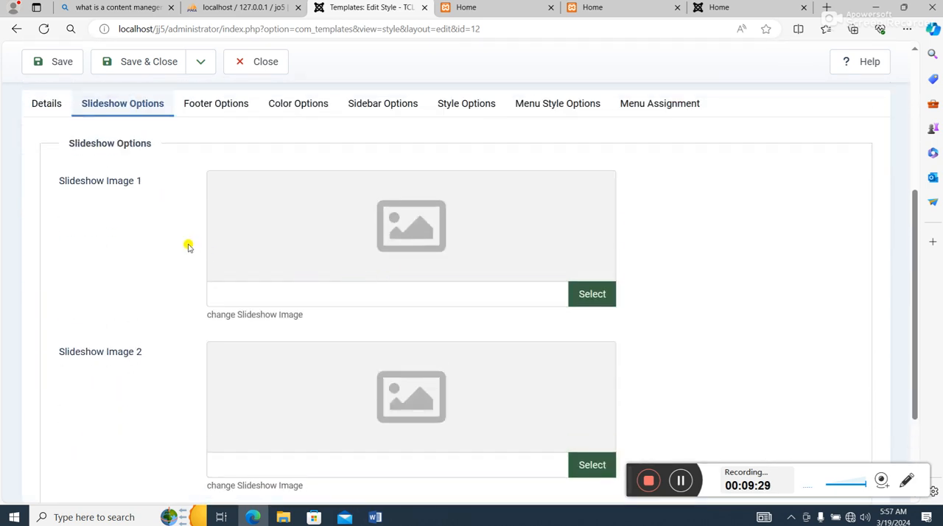
scroll(126, 353, "down", 2)
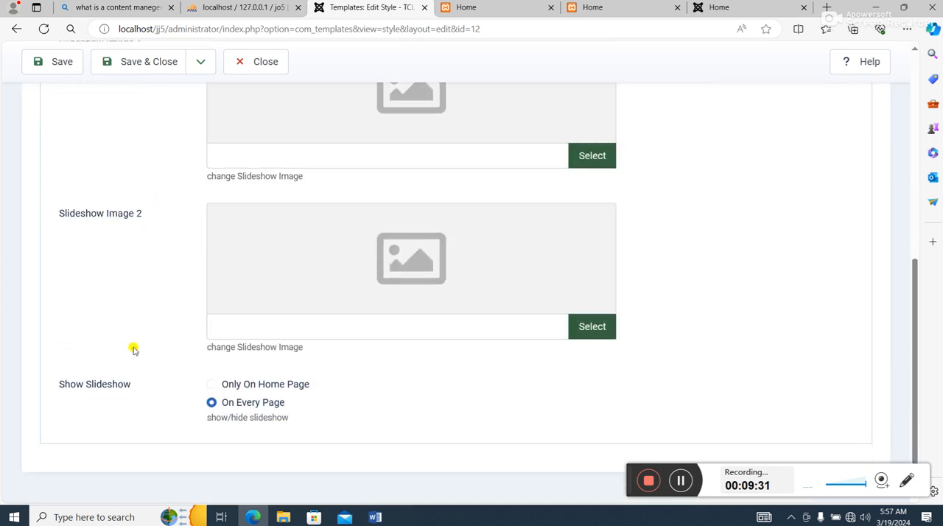
scroll(304, 309, "up", 3)
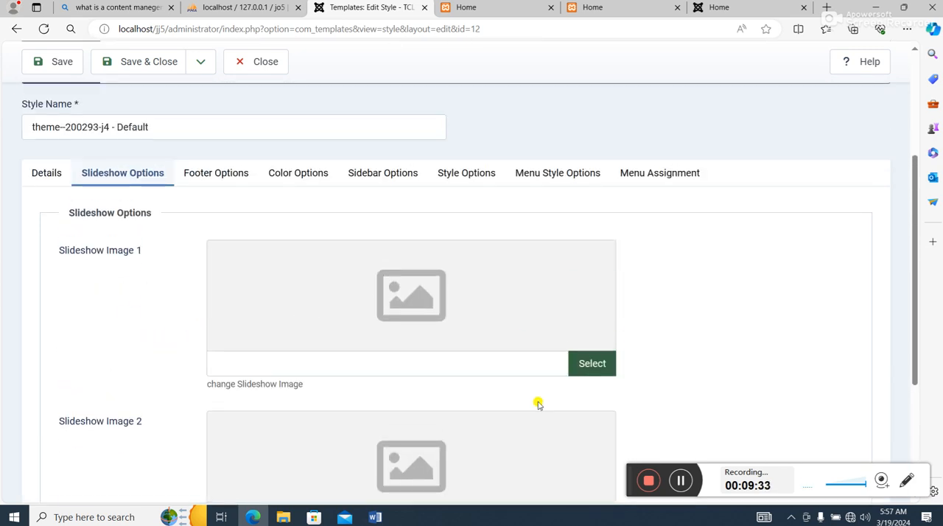
- Start choosing a picture for Slideshow Image 1 and create a folder named slideshow within images
left_click(594, 364)
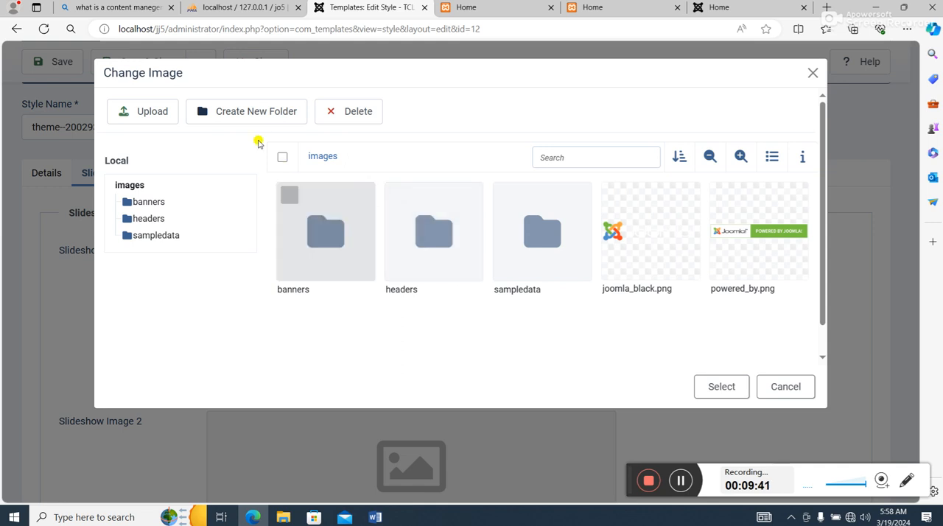
left_click(246, 114)
type("slides")
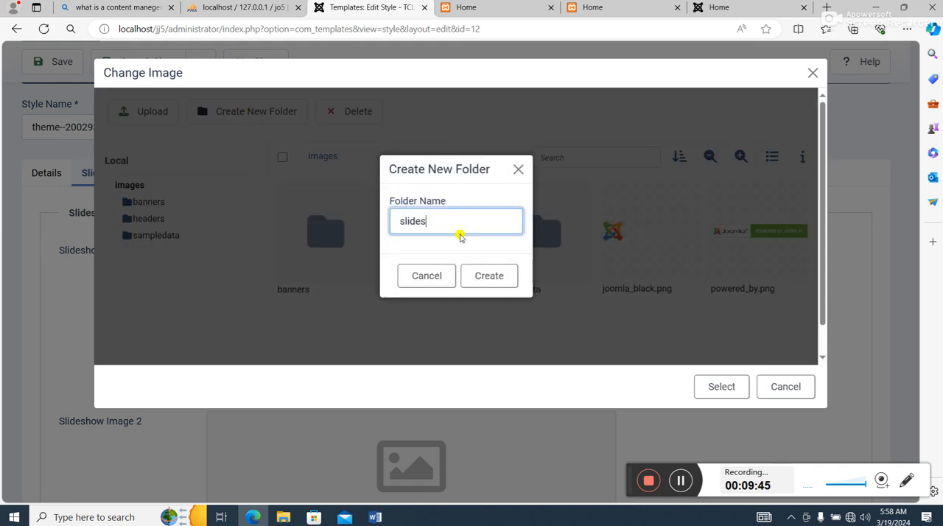
left_click(479, 274)
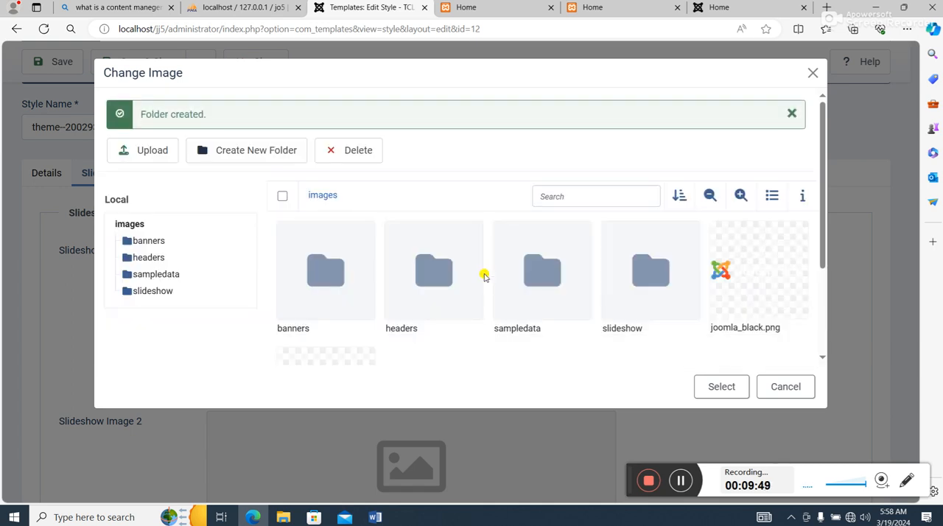
- Start an upload into the new slideshow folder and browse to Desktop's Joom5 Soft folder for the picture
double_click(645, 275)
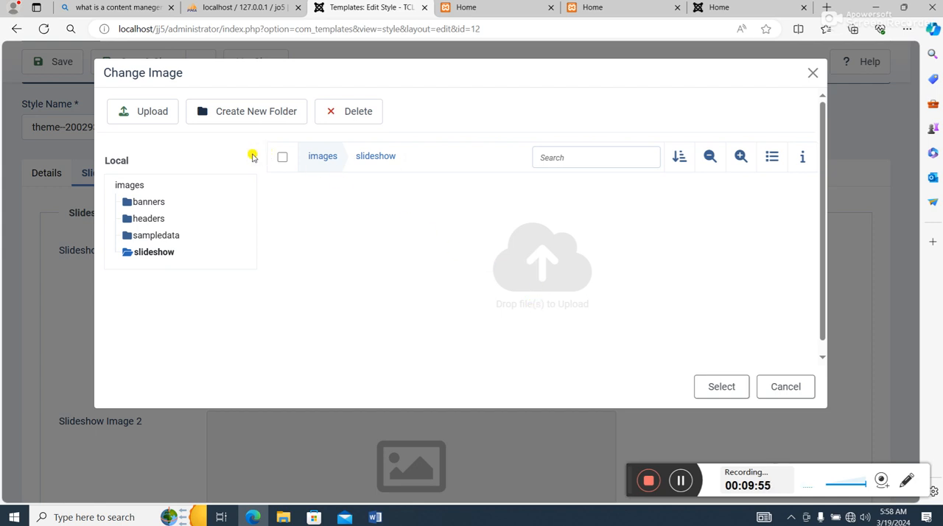
left_click(160, 114)
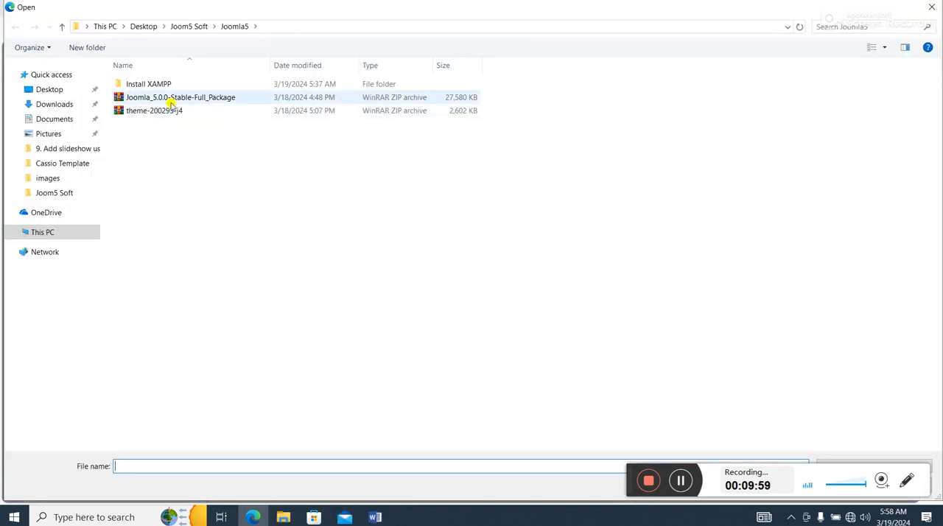
left_click(193, 26)
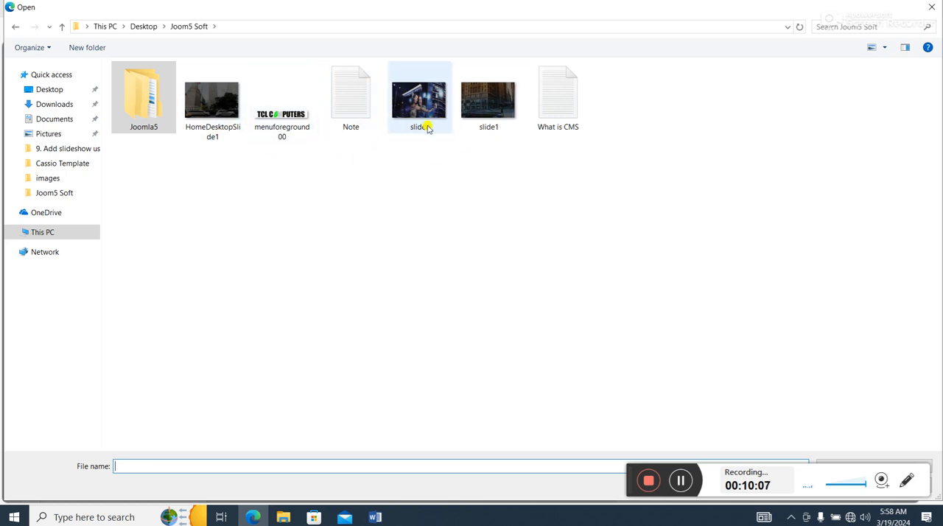
- Rename the HomeDesktopSlide1 picture in the Joom5 Soft folder as Slide2
left_click(224, 137)
right_click(224, 137)
left_click(260, 476)
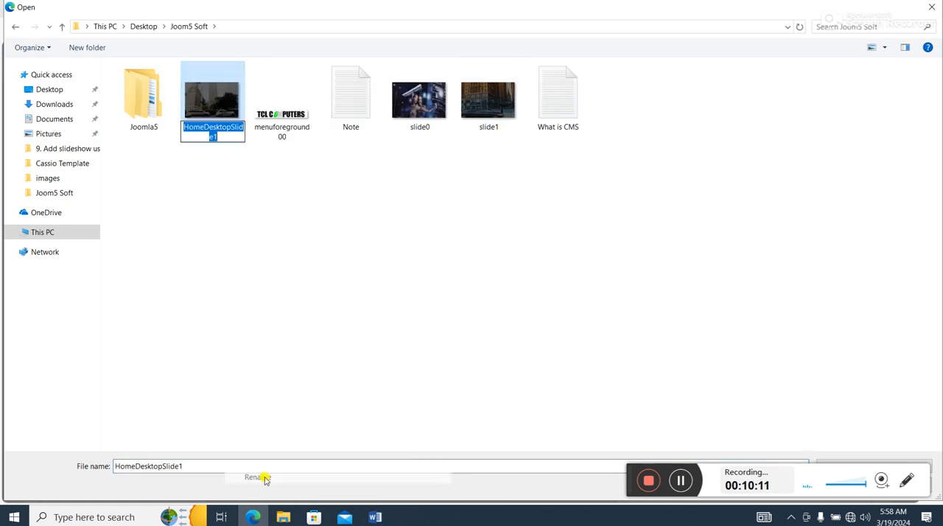
type("Slide2")
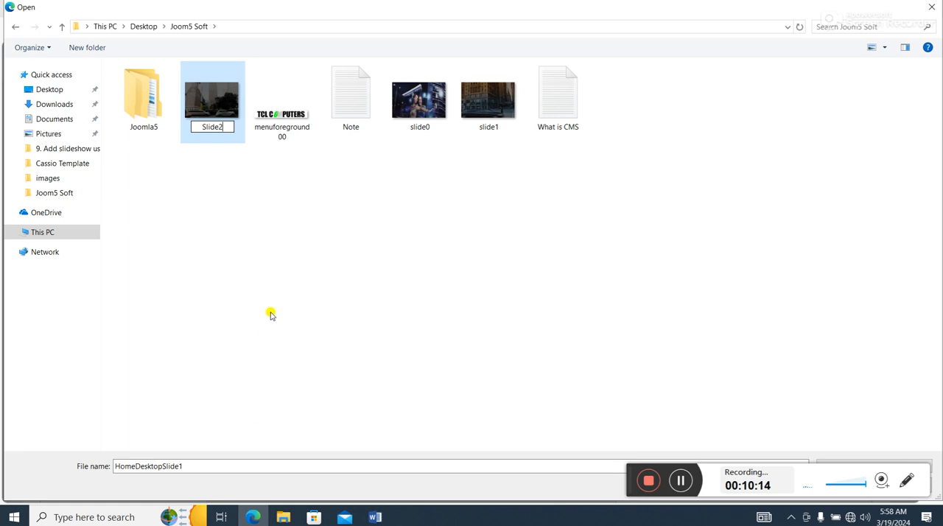
left_click(324, 268)
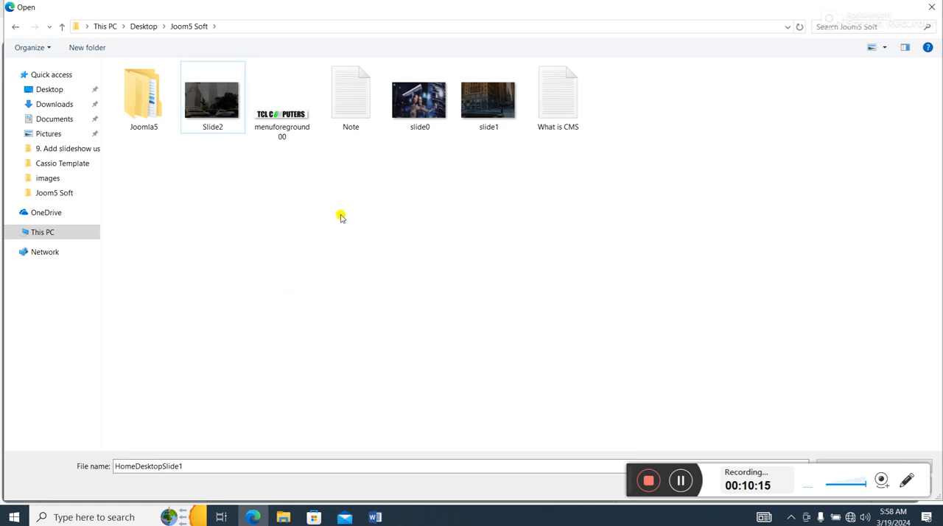
- Upload the slide0, Slide2 and slide1 pictures from Joom5 Soft into the slideshow folder
left_click(431, 108)
double_click(431, 109)
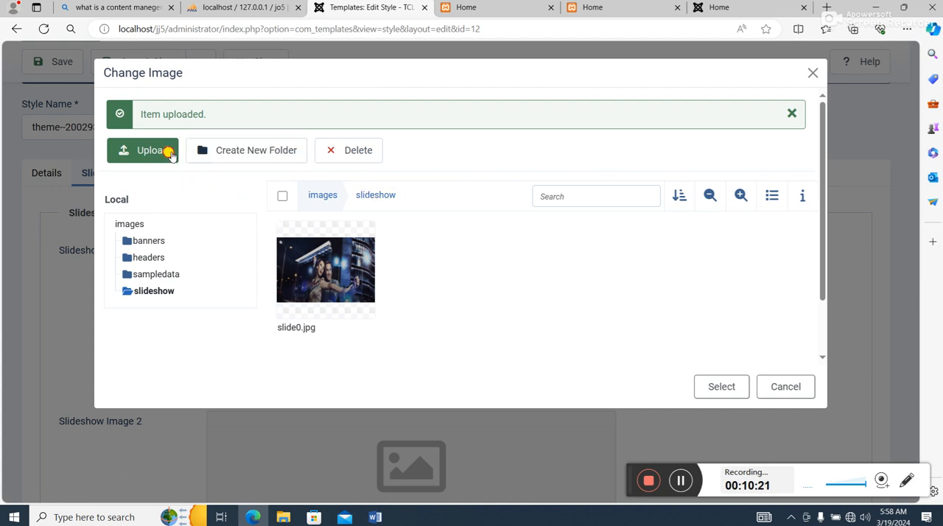
left_click(172, 153)
double_click(489, 96)
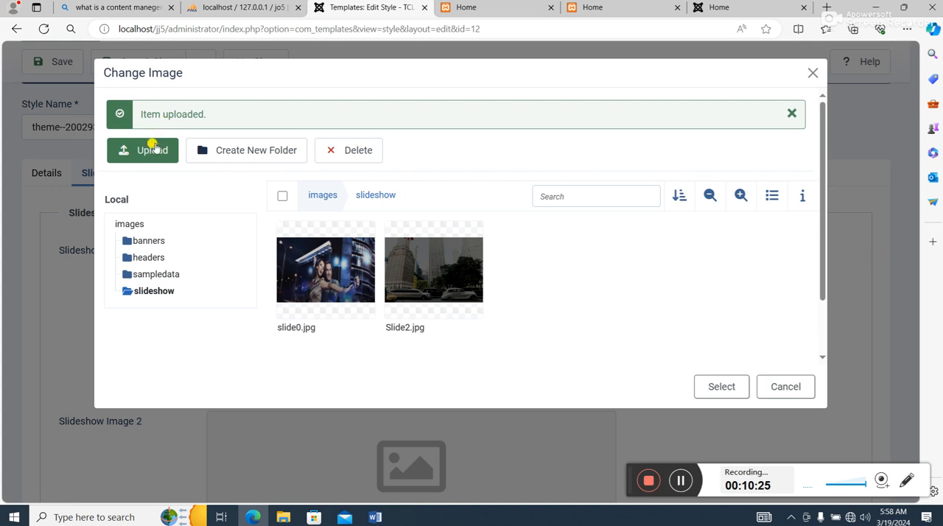
left_click(153, 151)
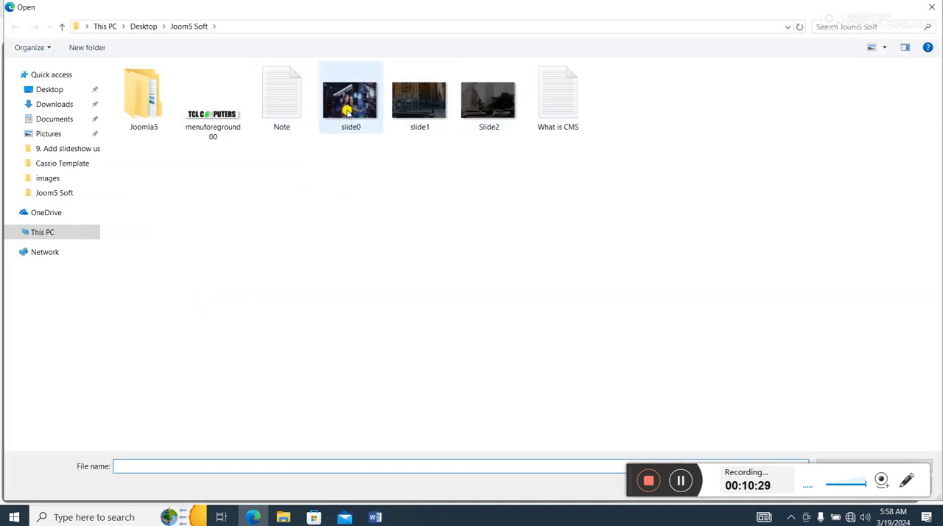
double_click(428, 107)
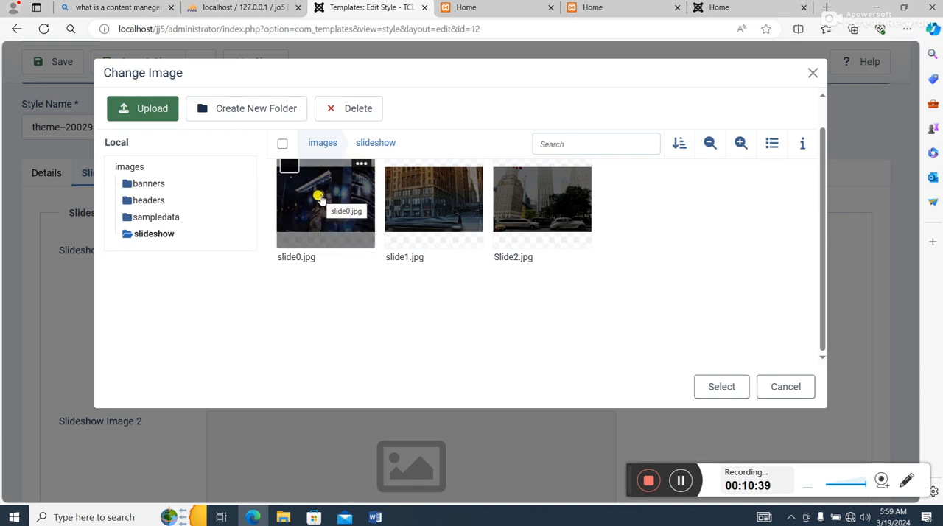
- Choose slide0.jpg from the slideshow folder as Slideshow Image 1
left_click(288, 169)
left_click(724, 390)
scroll(486, 254, "down", 2)
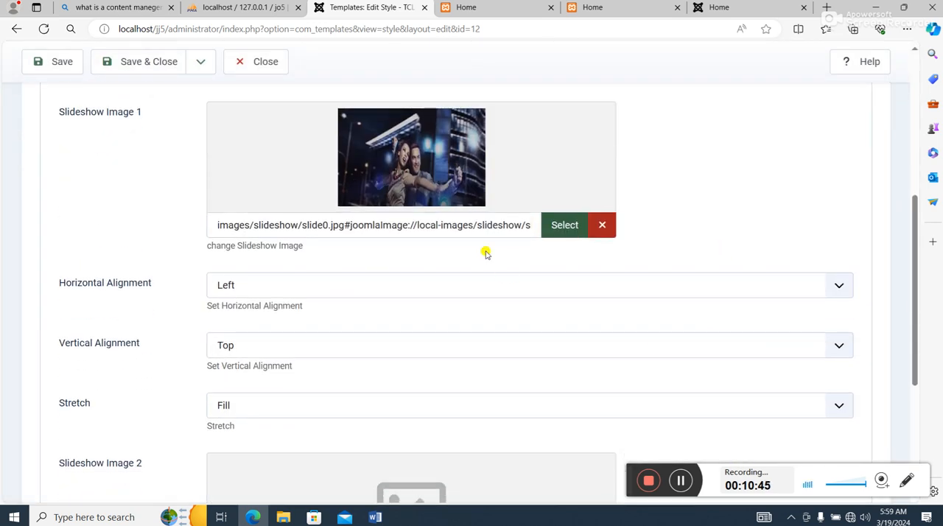
- Choose slide1.jpg from the slideshow folder as Slideshow Image 2
scroll(450, 184, "down", 1)
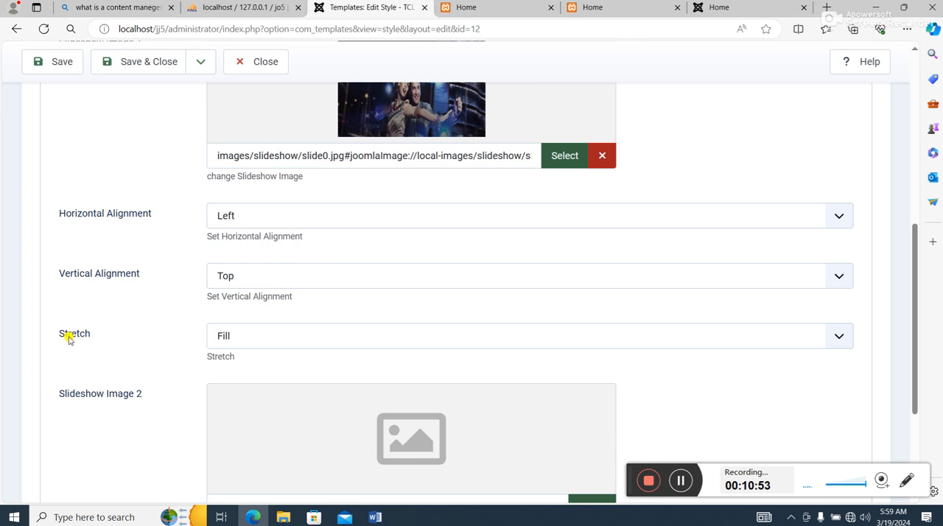
scroll(328, 358, "down", 3)
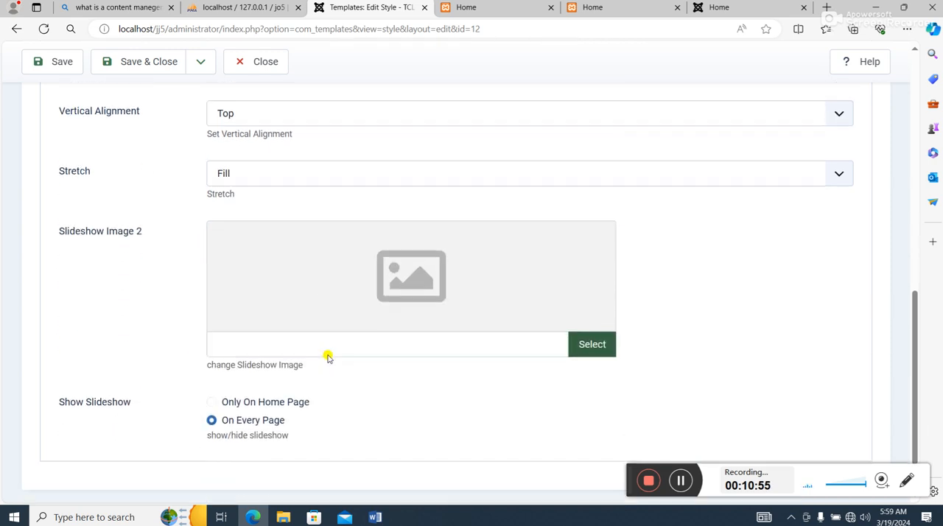
left_click(594, 328)
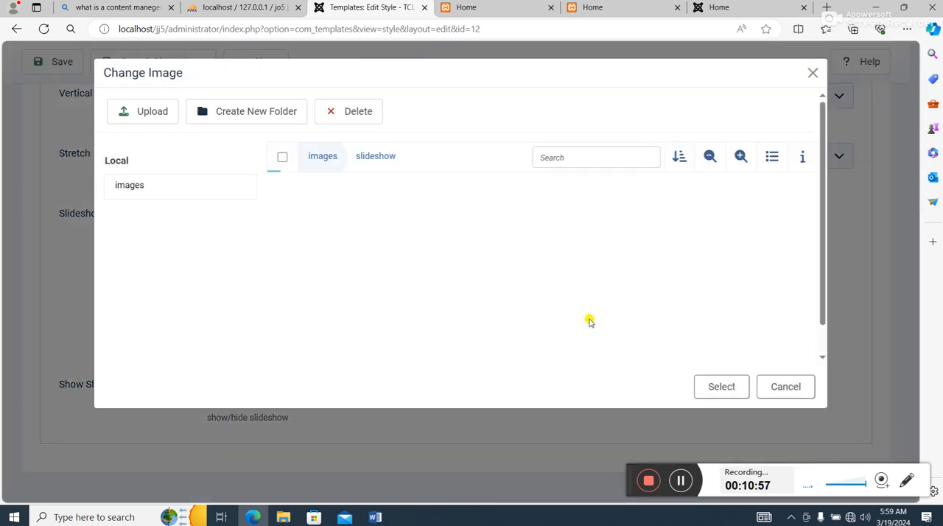
mouse_move(440, 247)
left_click(399, 197)
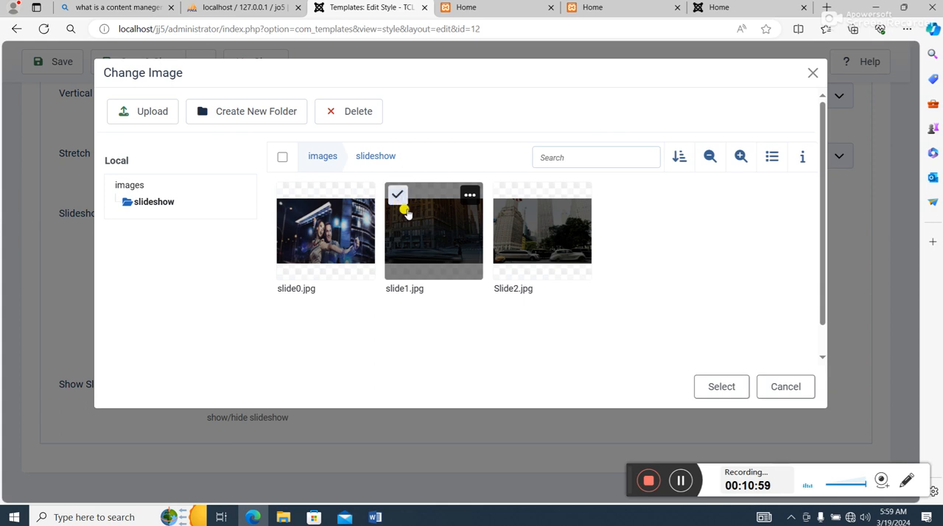
left_click(722, 388)
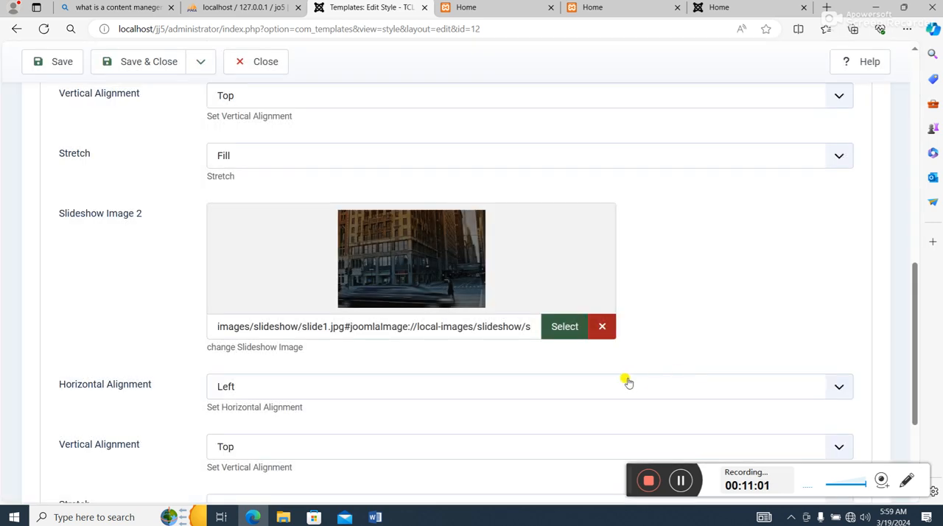
- Try the Show Slideshow setting Only On Home Page and set it back to On Every Page
scroll(625, 381, "down", 3)
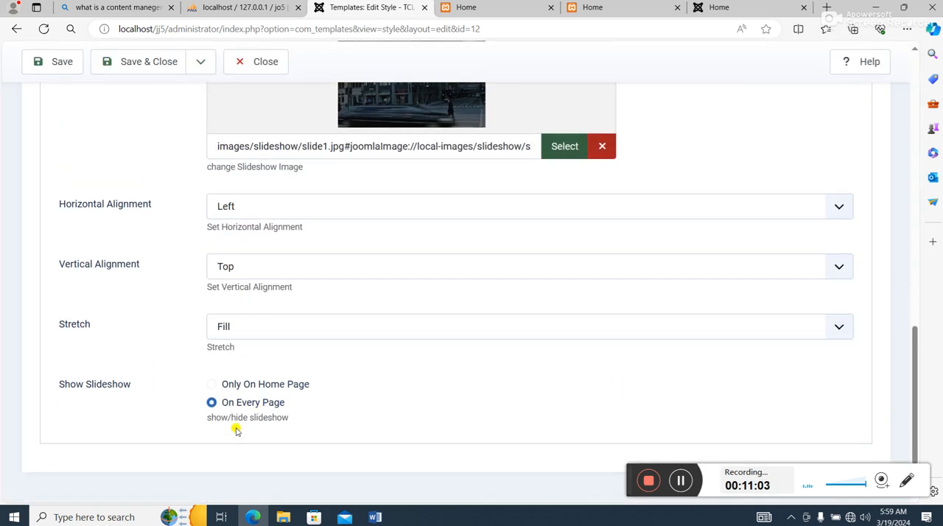
scroll(432, 382, "up", 7)
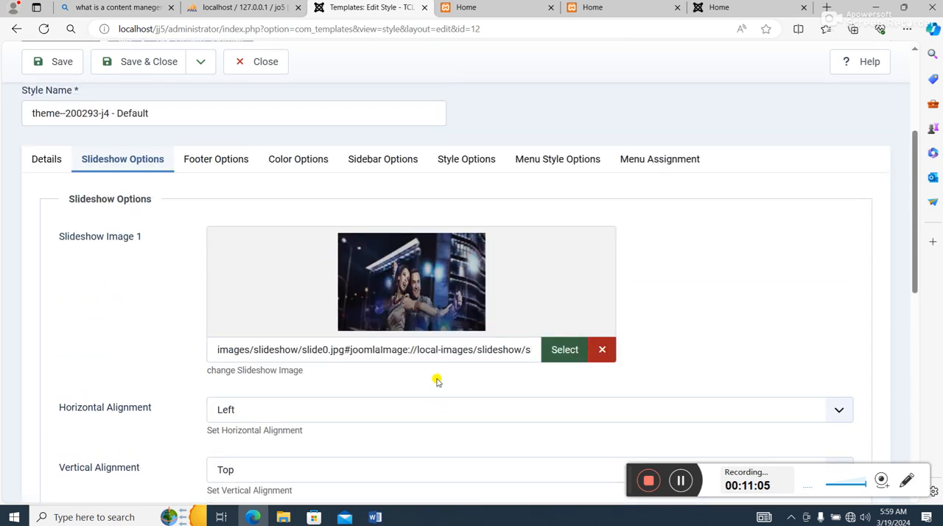
scroll(437, 380, "down", 7)
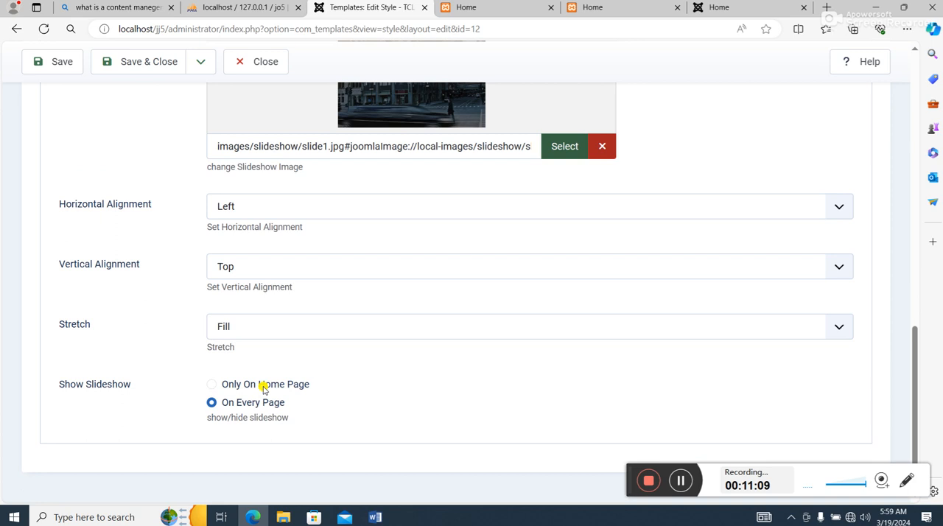
left_click(213, 387)
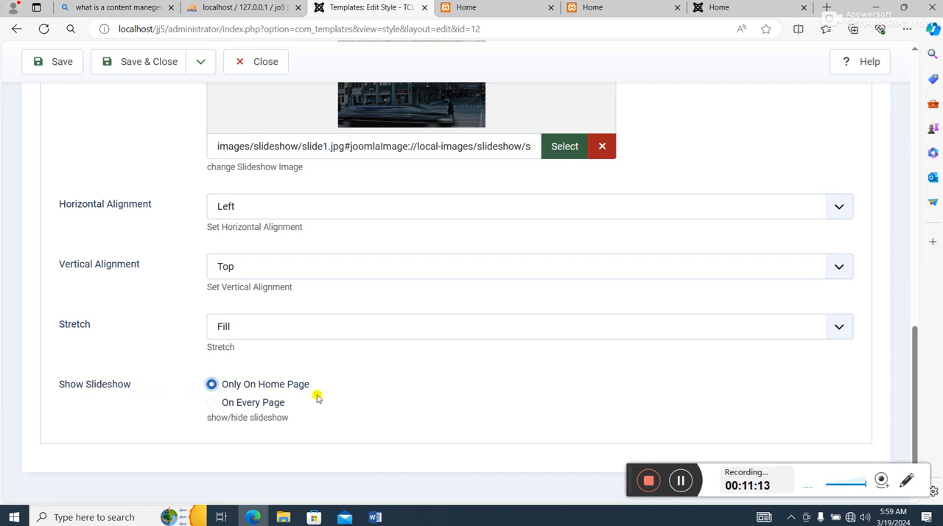
left_click(211, 403)
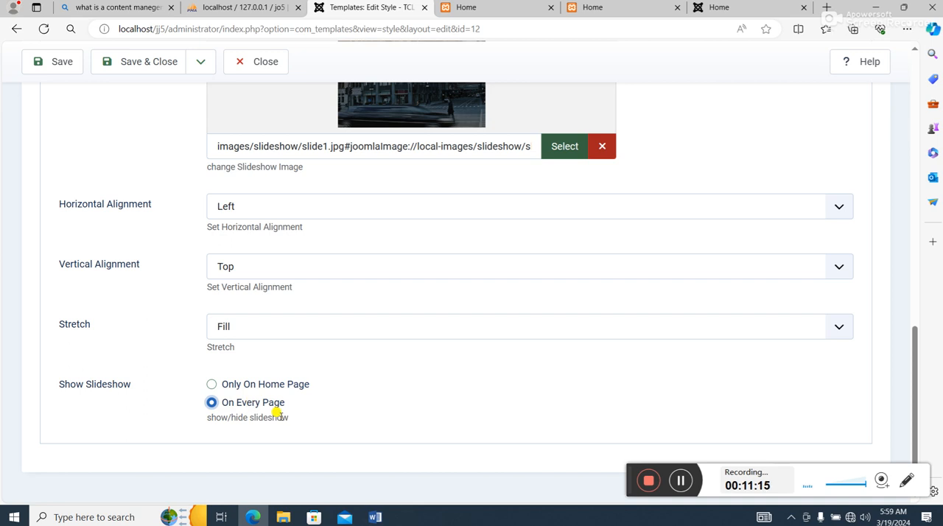
scroll(346, 383, "up", 15)
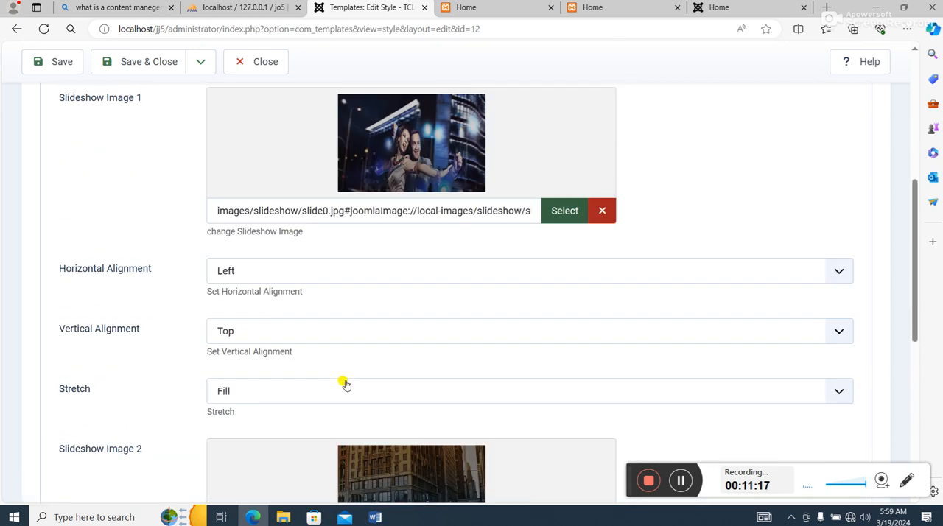
scroll(346, 381, "down", 3)
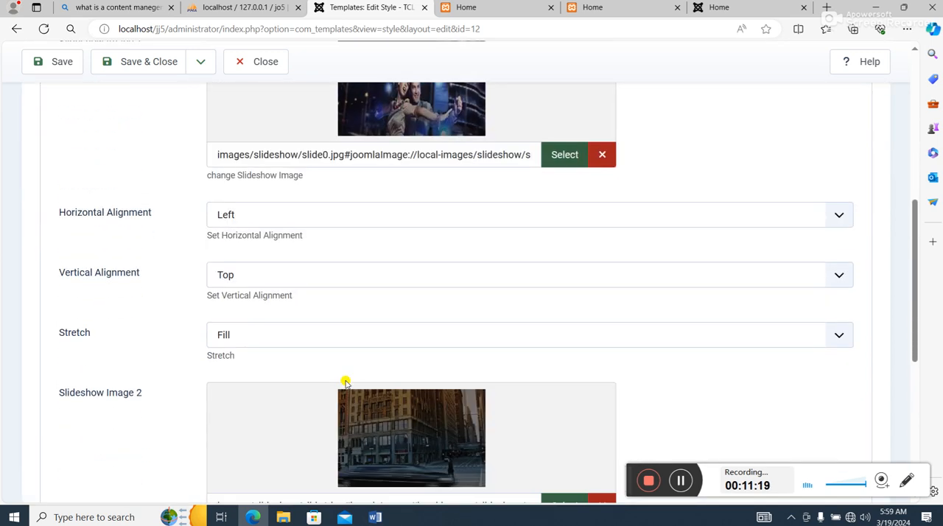
- Review the style's footer, color, sidebar, style and menu style options and its menu assignment
scroll(346, 382, "up", 3)
left_click(219, 230)
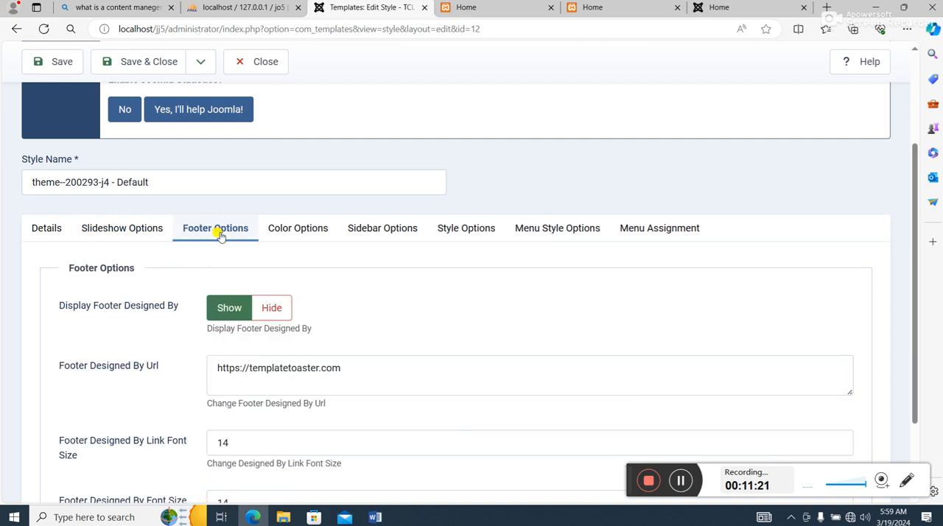
scroll(240, 290, "down", 2)
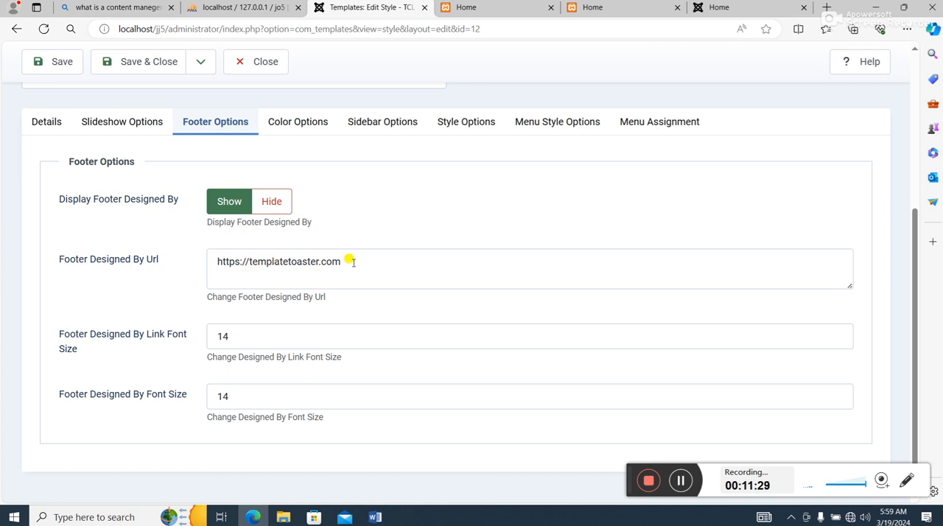
left_click(307, 125)
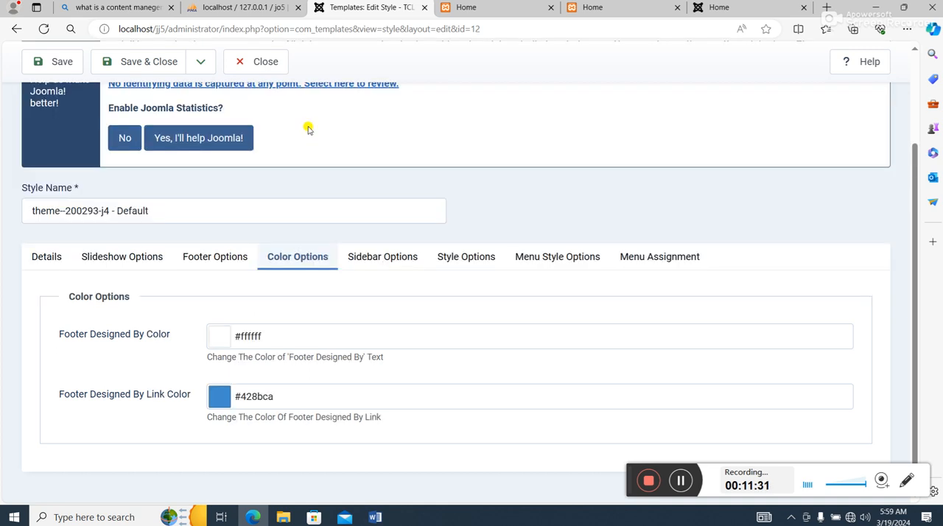
left_click(389, 256)
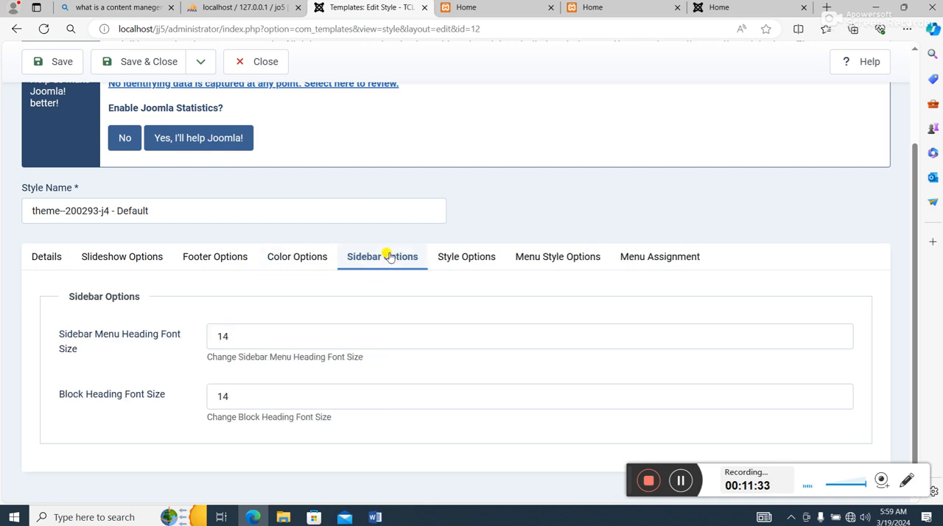
left_click(469, 258)
scroll(478, 271, "down", 2)
scroll(480, 270, "up", 2)
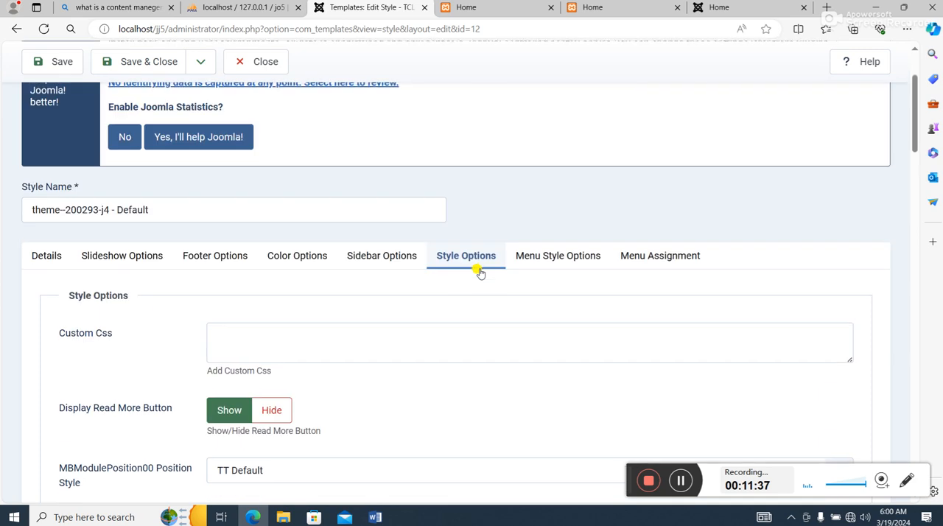
left_click(559, 257)
scroll(557, 257, "down", 2)
scroll(560, 255, "up", 2)
left_click(635, 256)
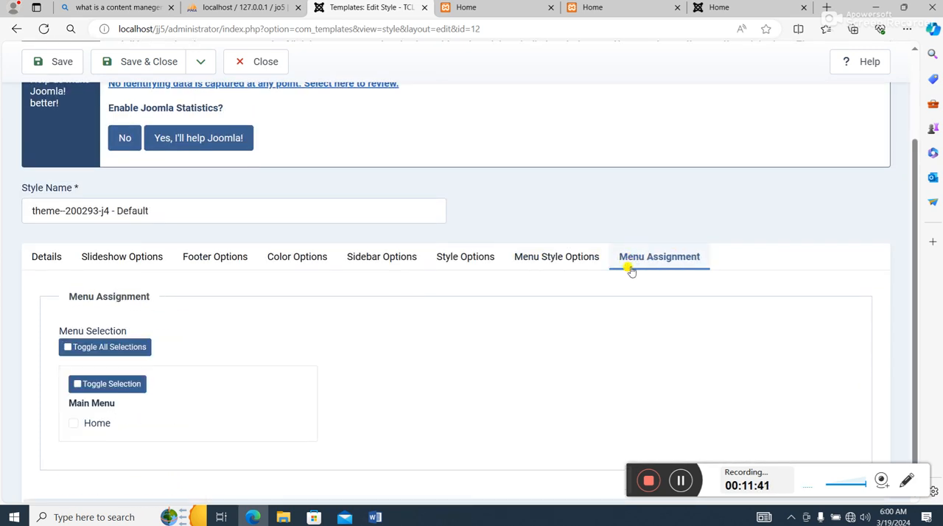
- Recheck the slideshow images, then look over the footer, style, menu style and menu assignment settings again
left_click(144, 257)
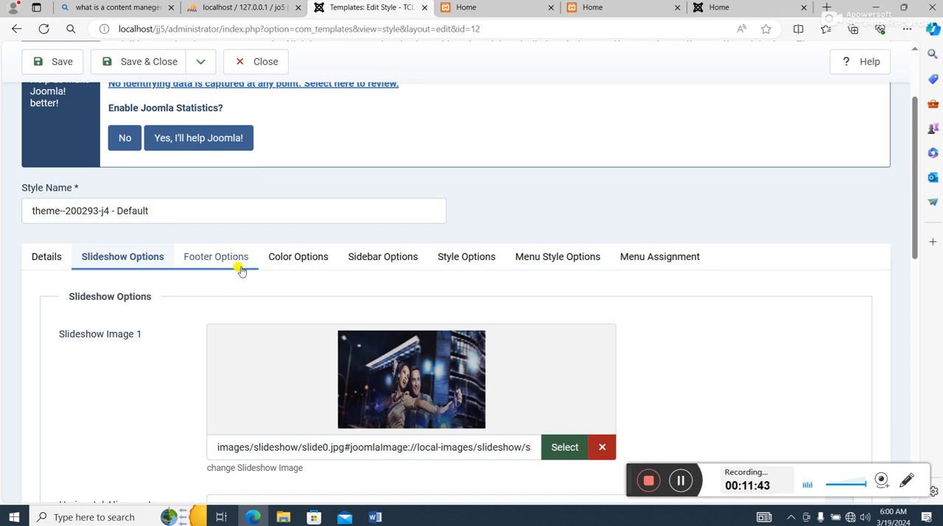
scroll(295, 341, "down", 2)
scroll(295, 343, "up", 2)
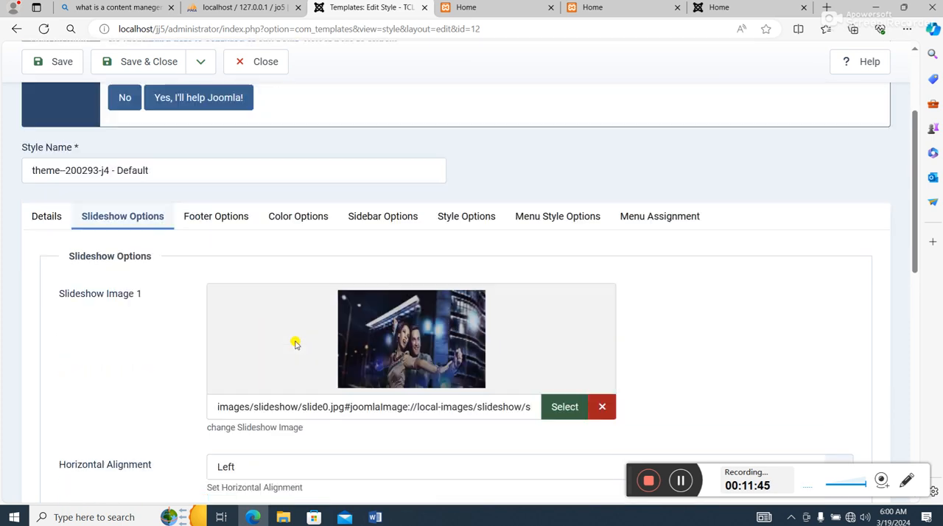
left_click(232, 263)
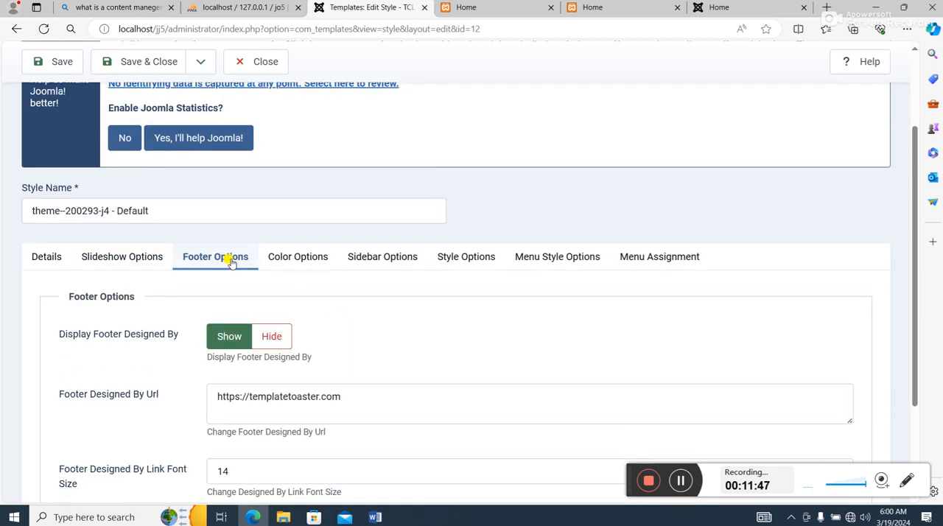
left_click(446, 256)
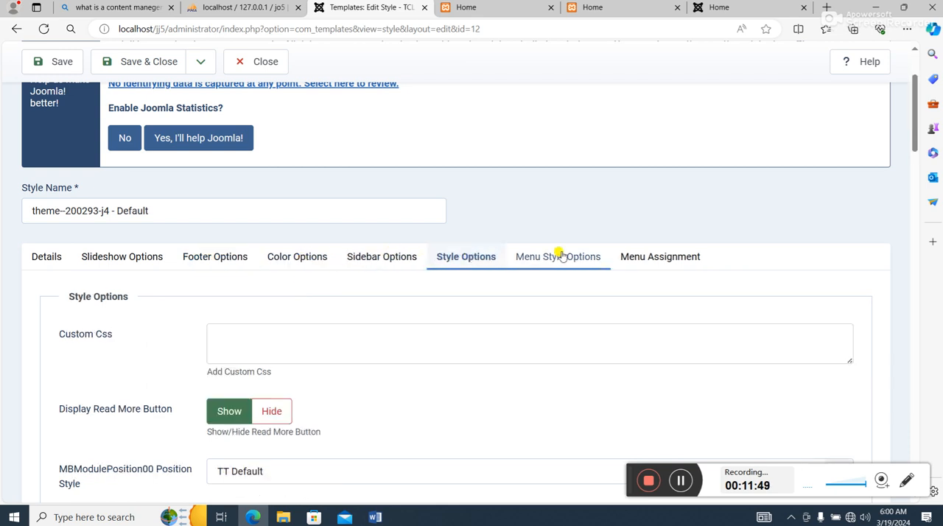
left_click(577, 251)
left_click(672, 262)
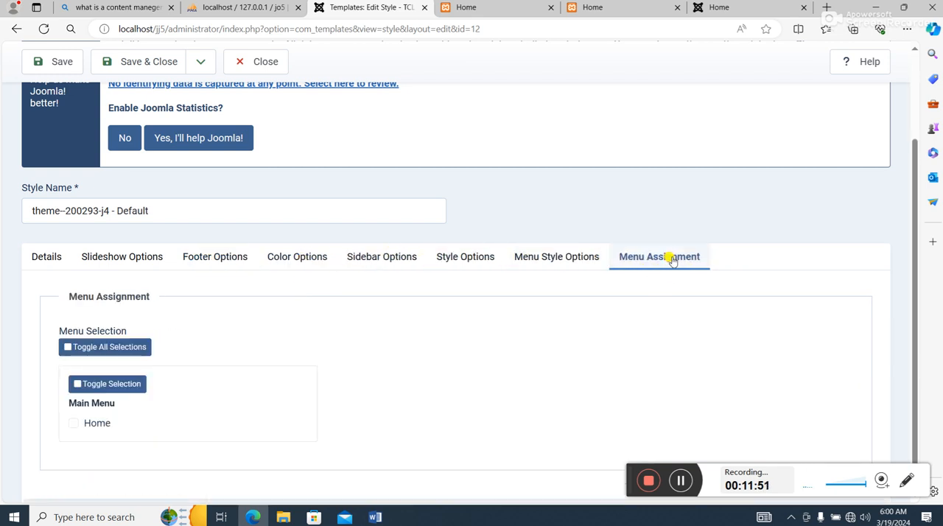
scroll(669, 261, "down", 1)
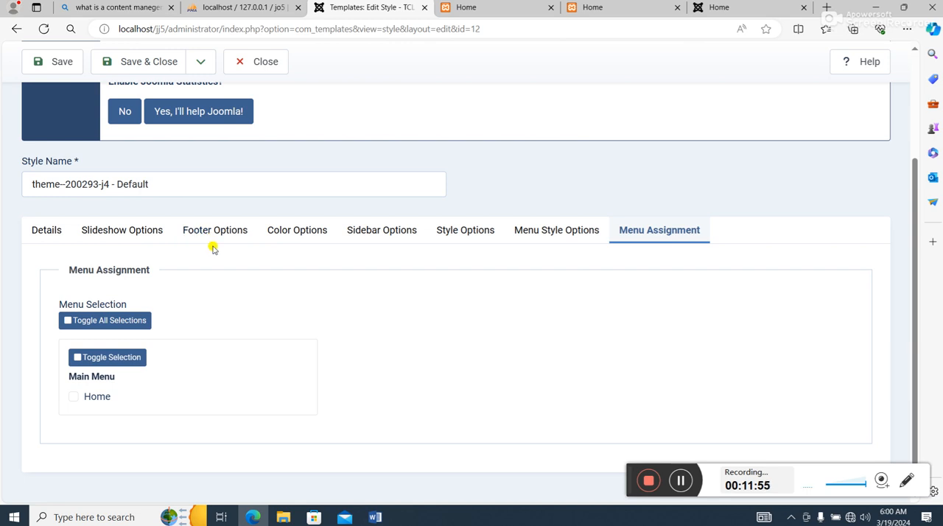
- Save the theme--200293-j4 - Default style and close it to return to the site styles list
scroll(213, 249, "up", 3)
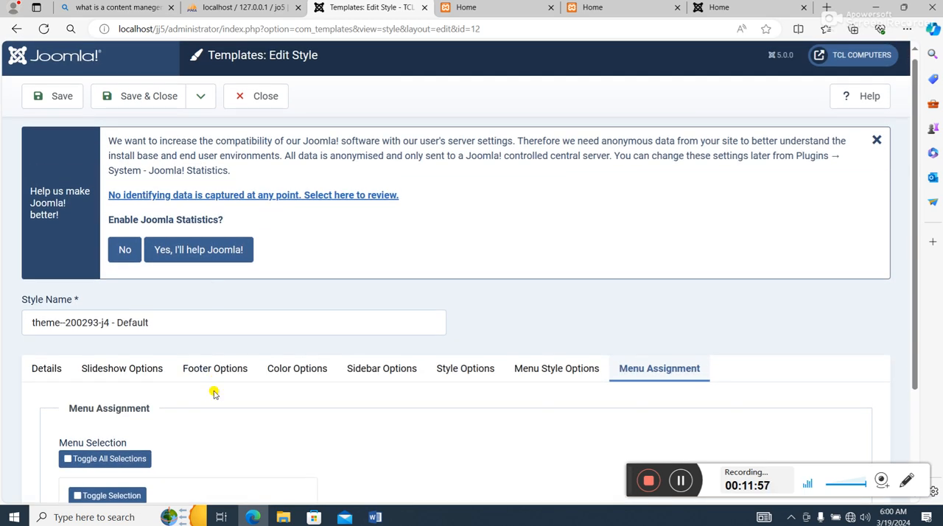
left_click(153, 97)
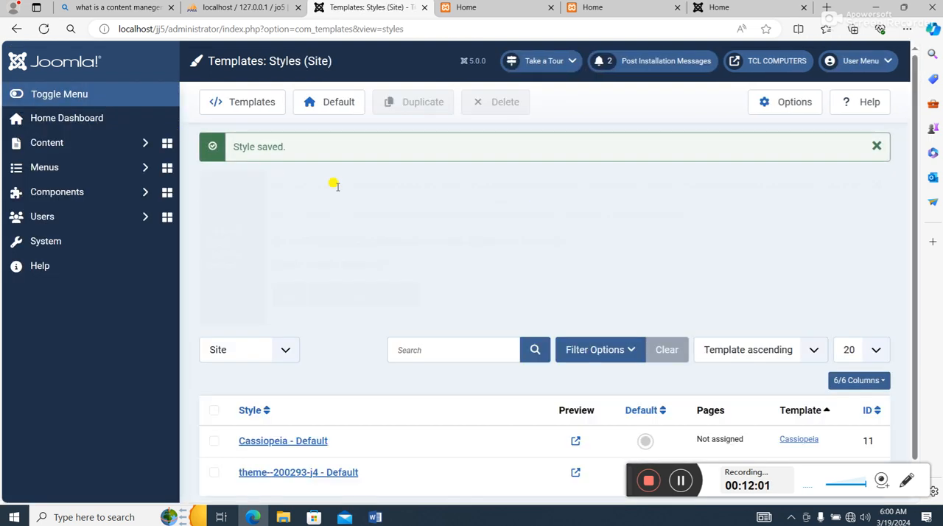
scroll(435, 185, "down", 1)
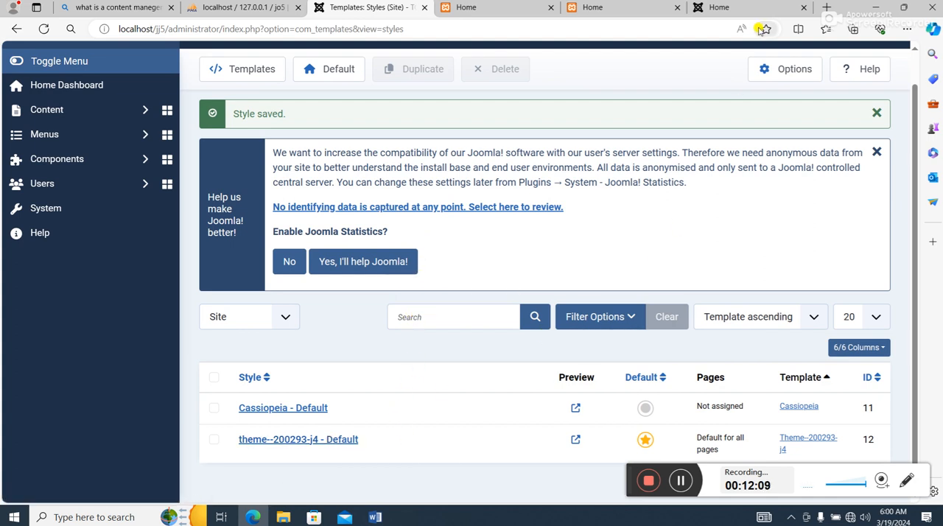
- Reload the localhost/jj5 home page to check the slideshow, and look again at the template's module positions preview
scroll(712, 126, "up", 1)
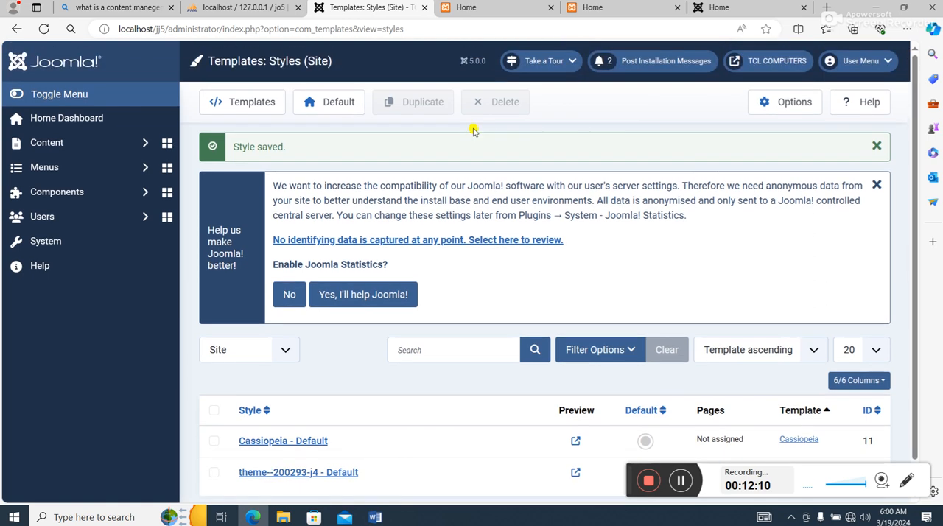
left_click(499, 6)
left_click(606, 9)
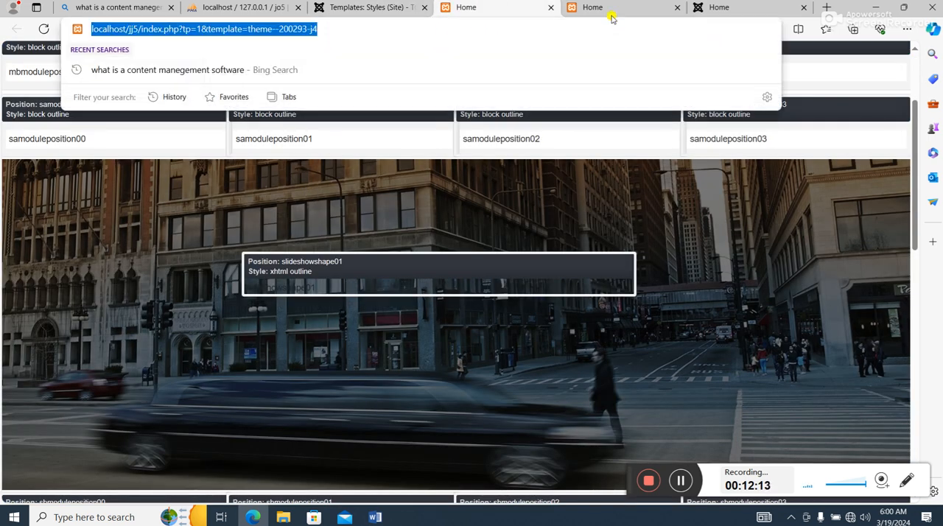
left_click(50, 32)
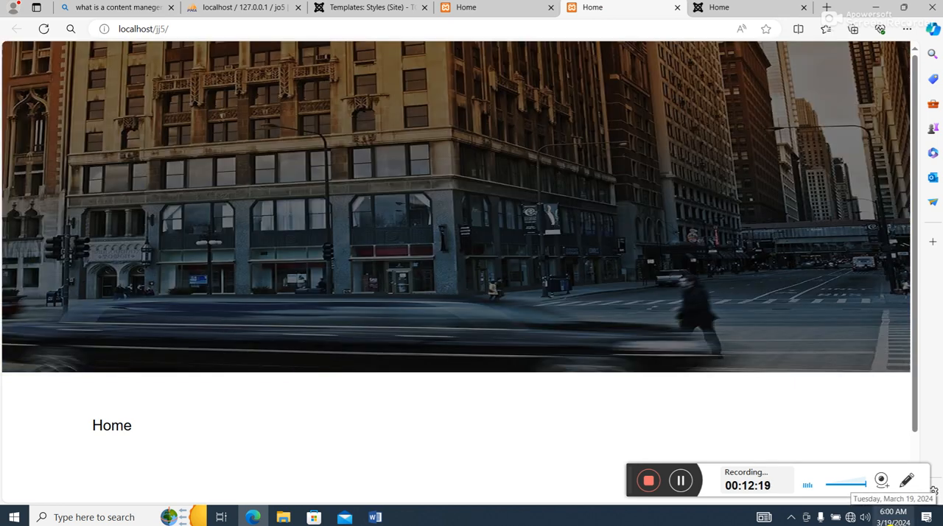
left_click(884, 520)
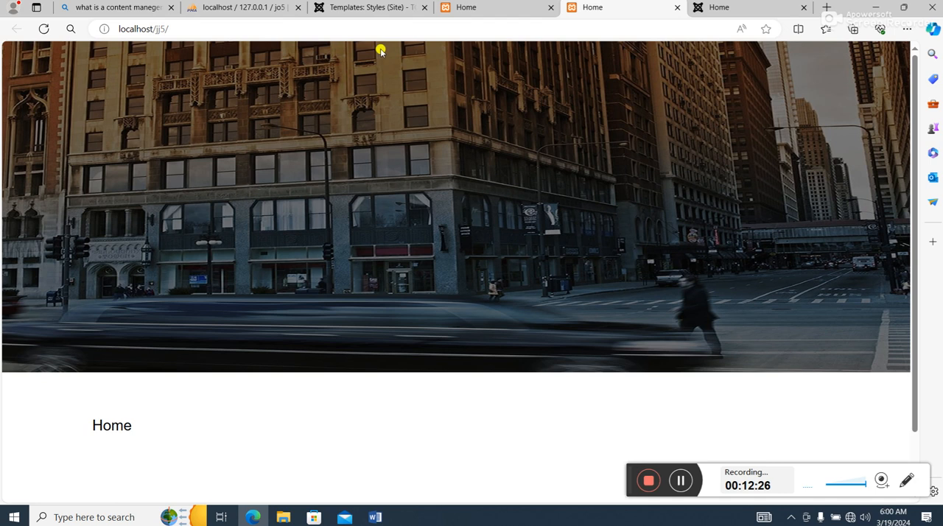
left_click(372, 8)
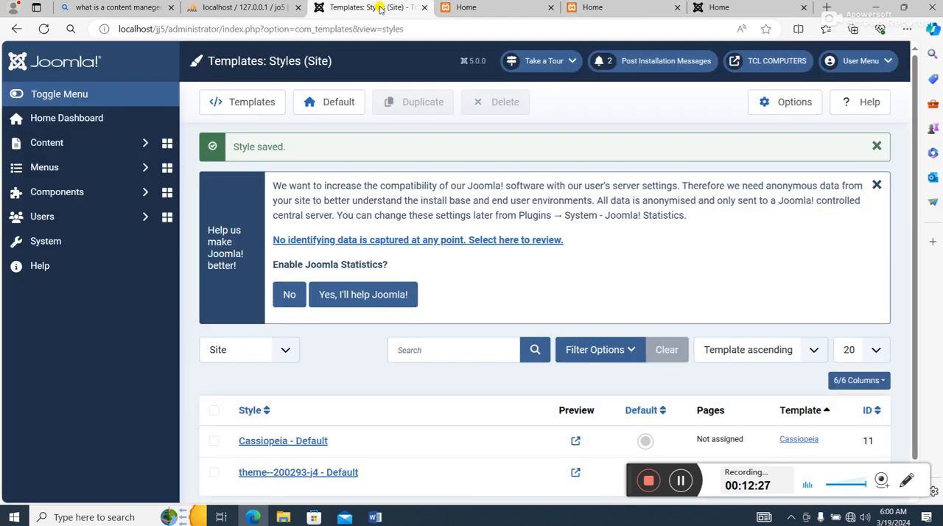
left_click(469, 7)
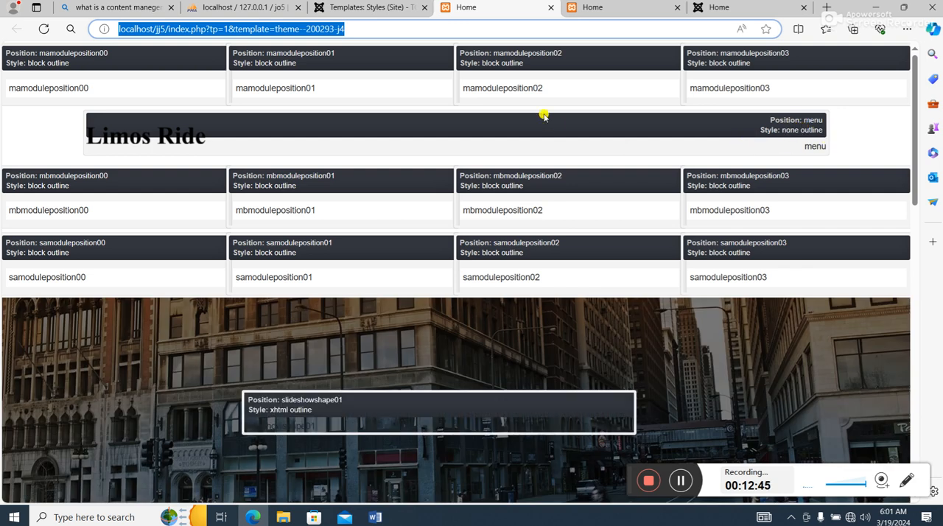
- Switch to File Explorer, go to the Joom5 Soft folder and open the Note text file in a maximized window
left_click(877, 7)
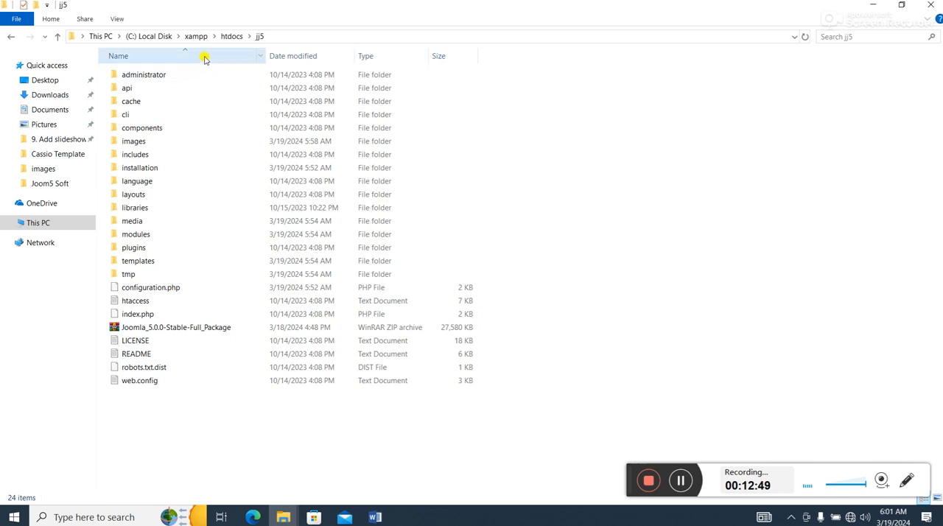
left_click(873, 5)
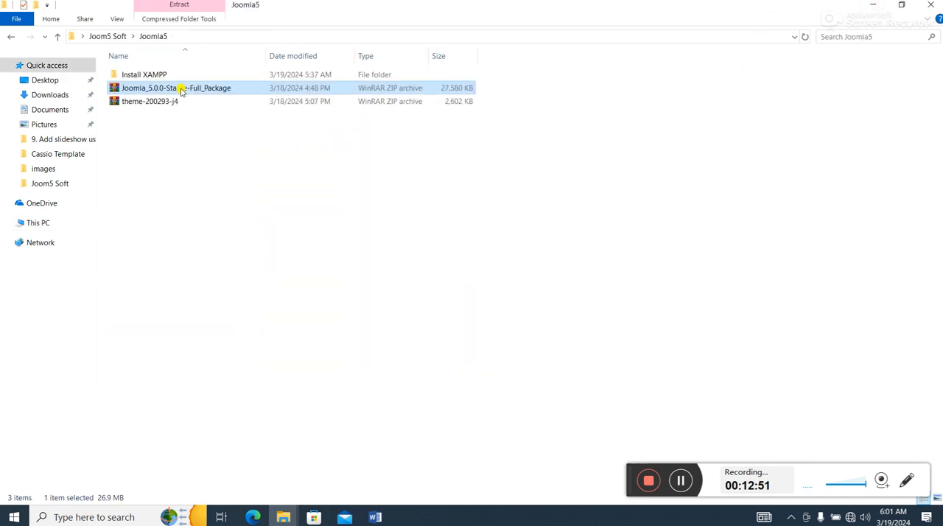
left_click(115, 36)
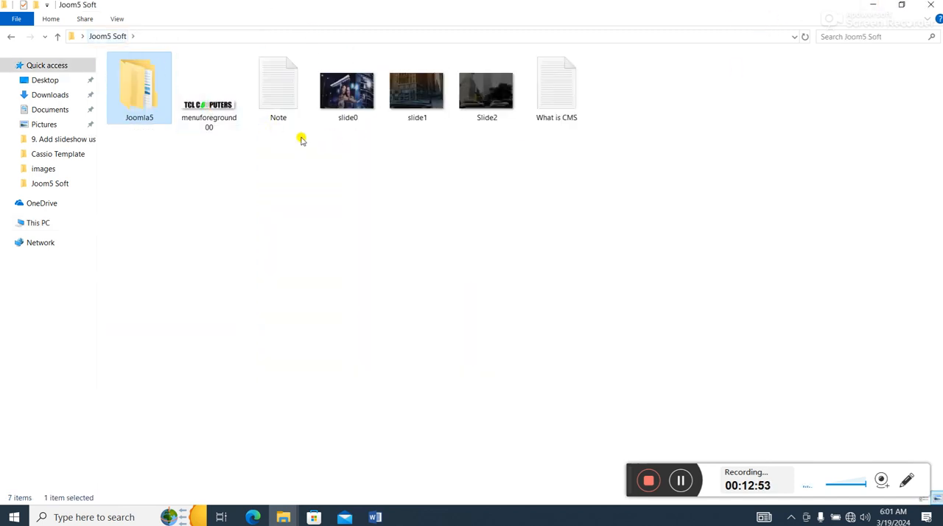
double_click(292, 90)
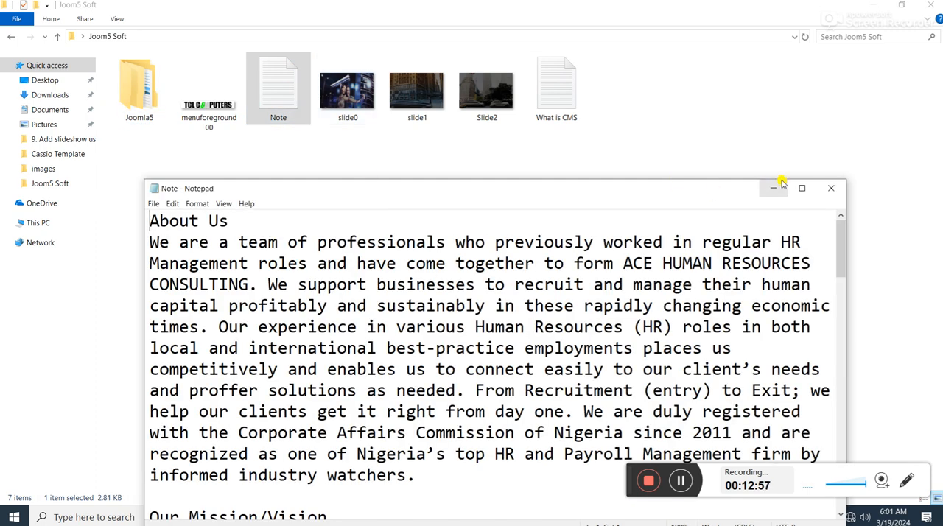
left_click(802, 188)
- Read through the note's About Us, Our Mission/Vision, Our Services, Why Choose Us and Contact Us sections
left_click_drag(25, 36, 76, 36)
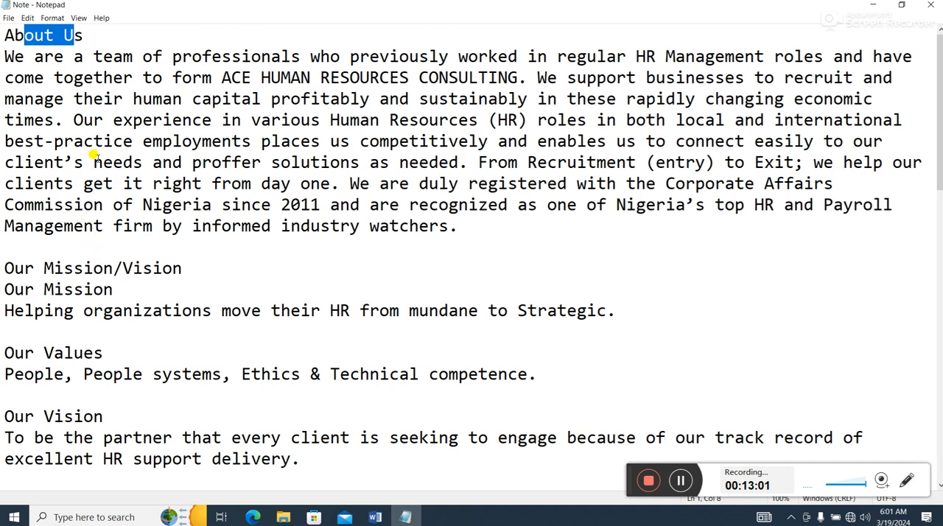
left_click_drag(183, 269, 2, 269)
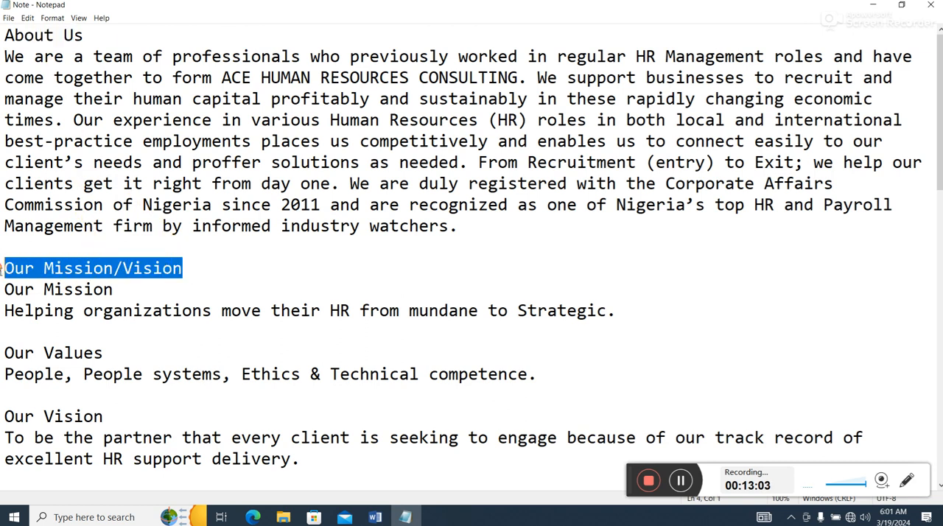
left_click(682, 480)
left_click(684, 481)
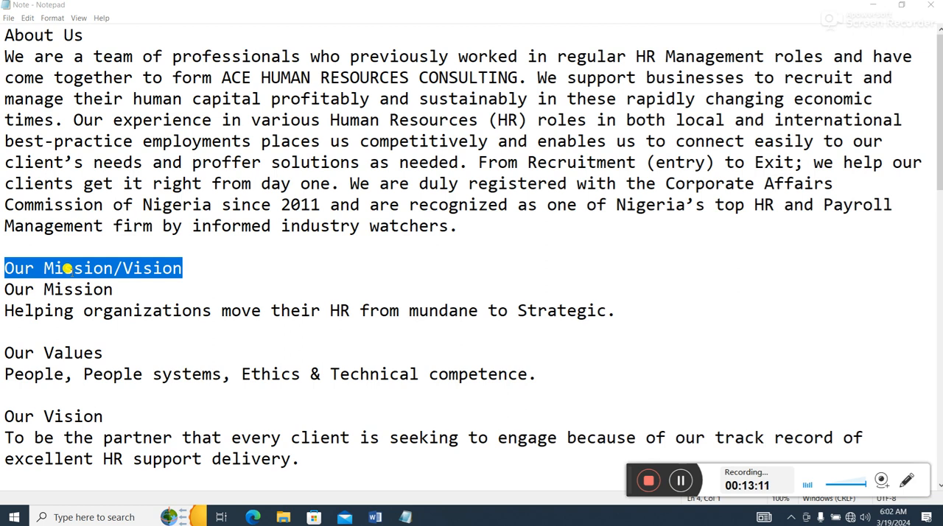
scroll(147, 285, "down", 2)
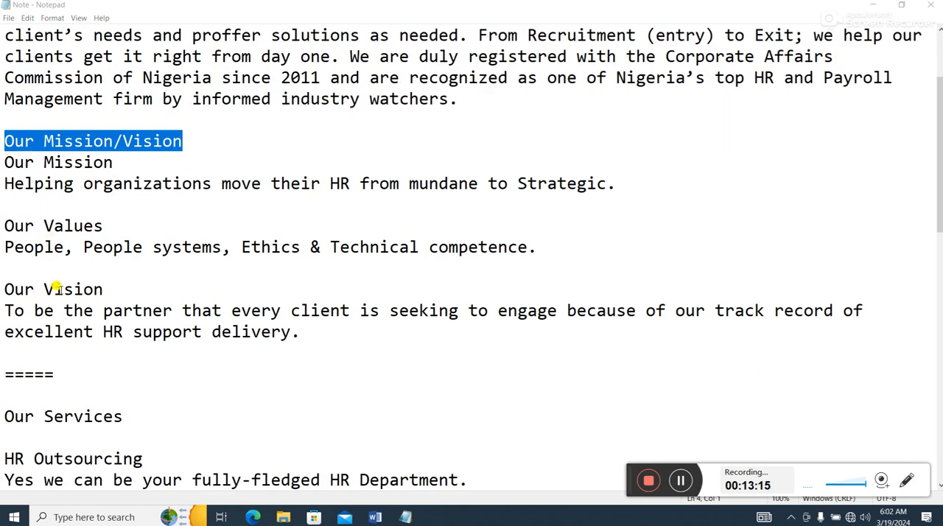
scroll(41, 289, "down", 4)
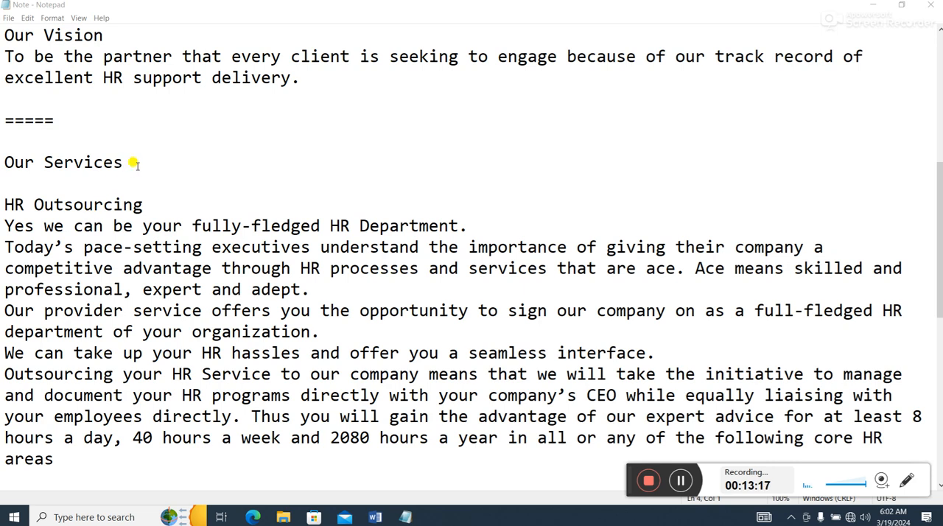
left_click_drag(124, 162, 6, 162)
scroll(144, 221, "down", 4)
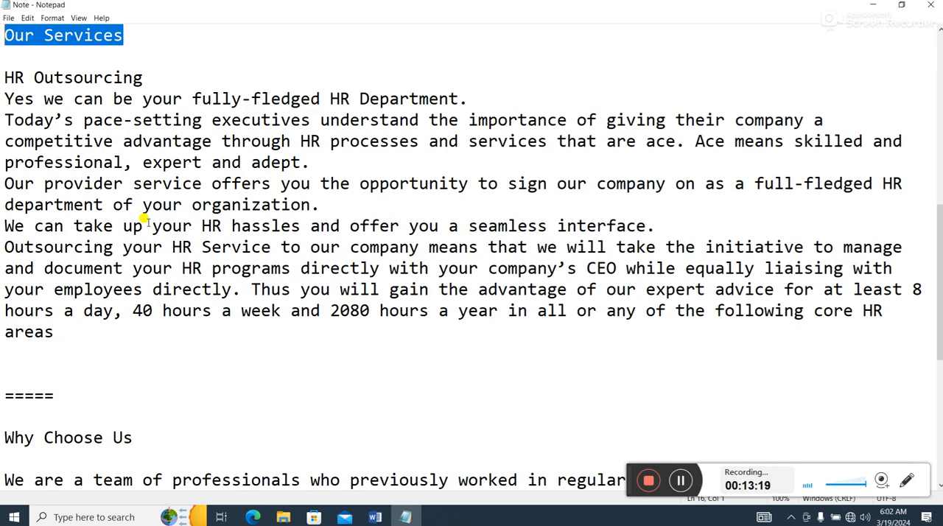
scroll(143, 246, "up", 1)
left_click(173, 225)
left_click_drag(173, 225, 53, 118)
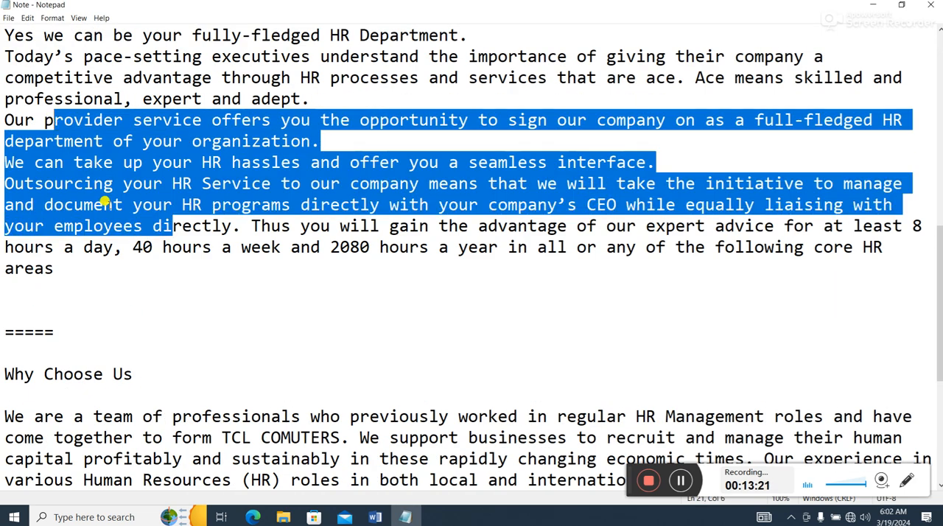
scroll(110, 274, "down", 2)
left_click_drag(136, 247, 3, 245)
scroll(59, 267, "down", 3)
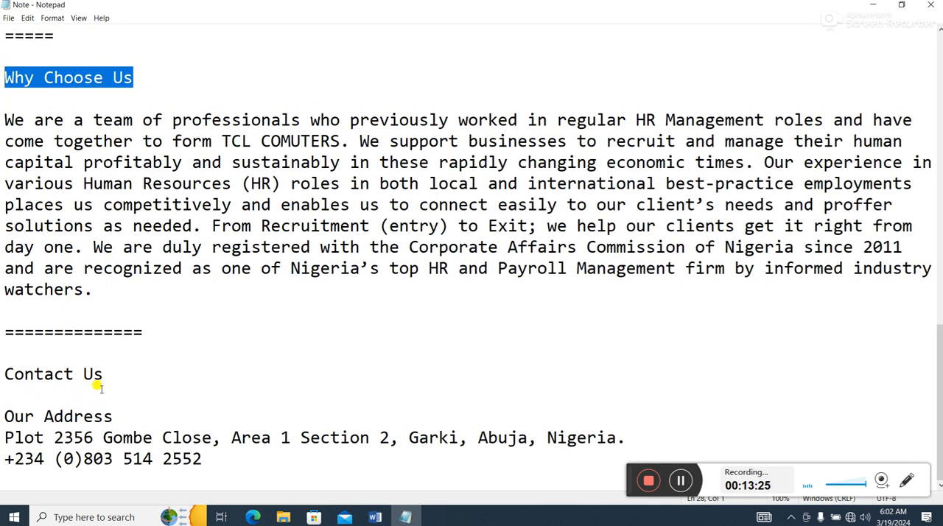
- Go over the note's section headings again from About Us to Contact Us, and examine the Why Choose Us text
scroll(102, 379, "up", 14)
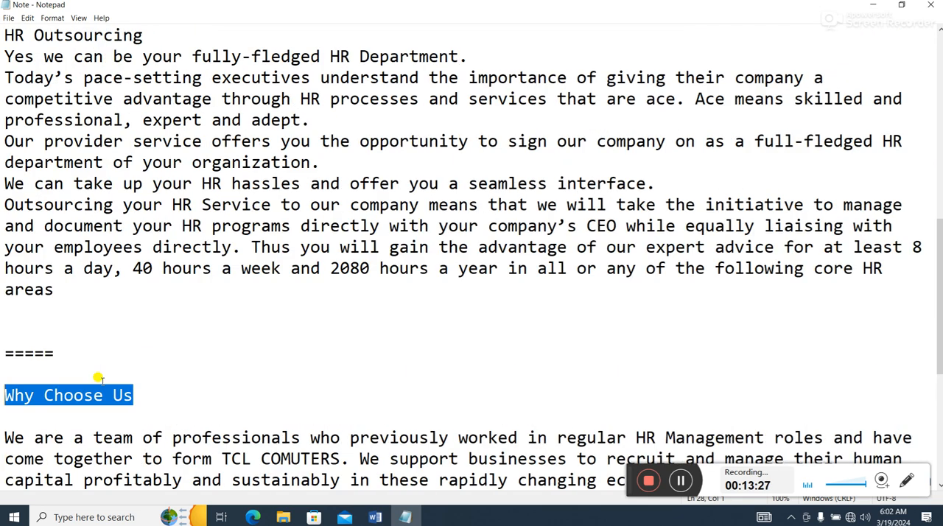
left_click_drag(25, 35, 53, 37)
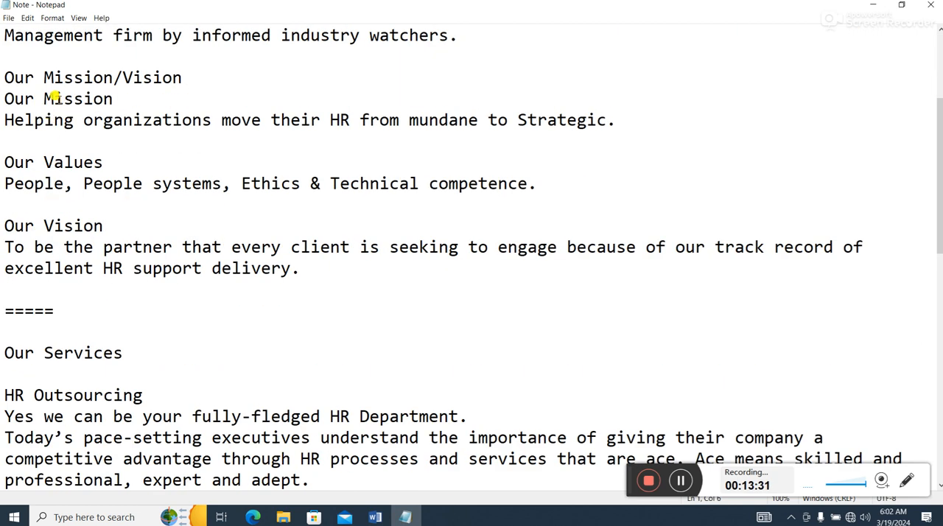
scroll(49, 94, "down", 1)
left_click_drag(44, 289, 122, 290)
scroll(129, 343, "down", 5)
left_click_drag(78, 376, 151, 380)
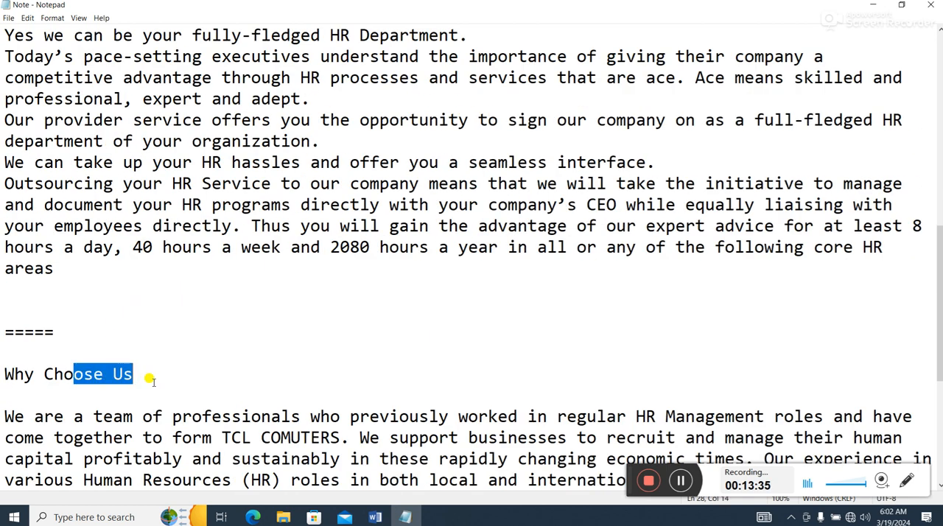
scroll(150, 381, "down", 5)
left_click_drag(72, 374, 89, 373)
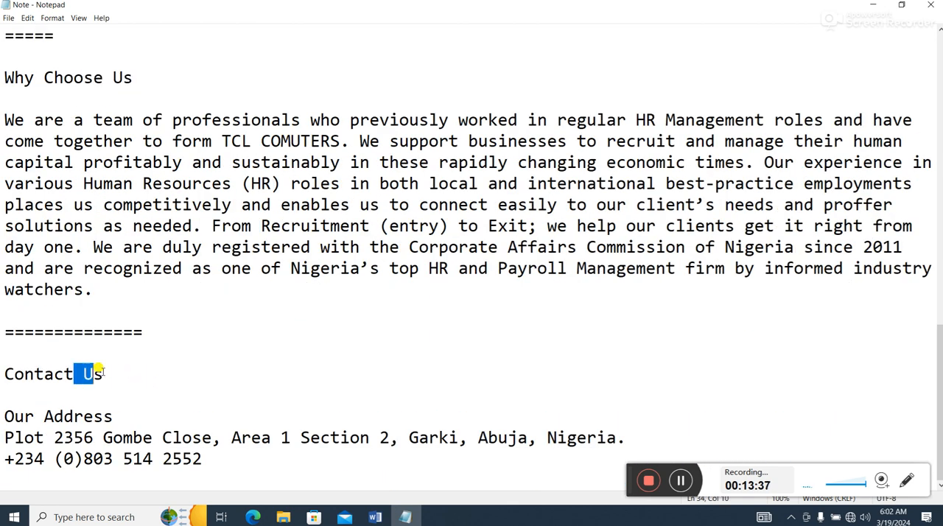
left_click_drag(192, 438, 166, 433)
left_click_drag(300, 205, 224, 183)
left_click_drag(125, 293, 7, 137)
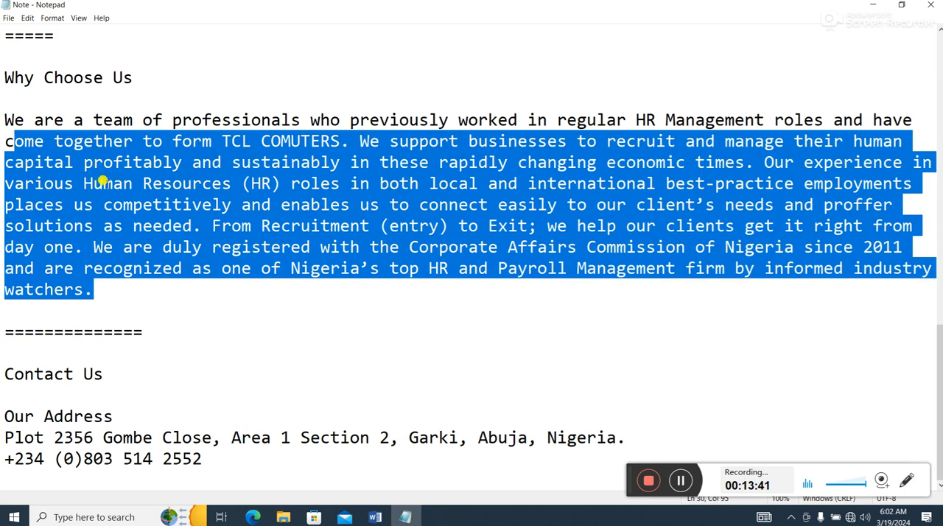
scroll(221, 205, "up", 3)
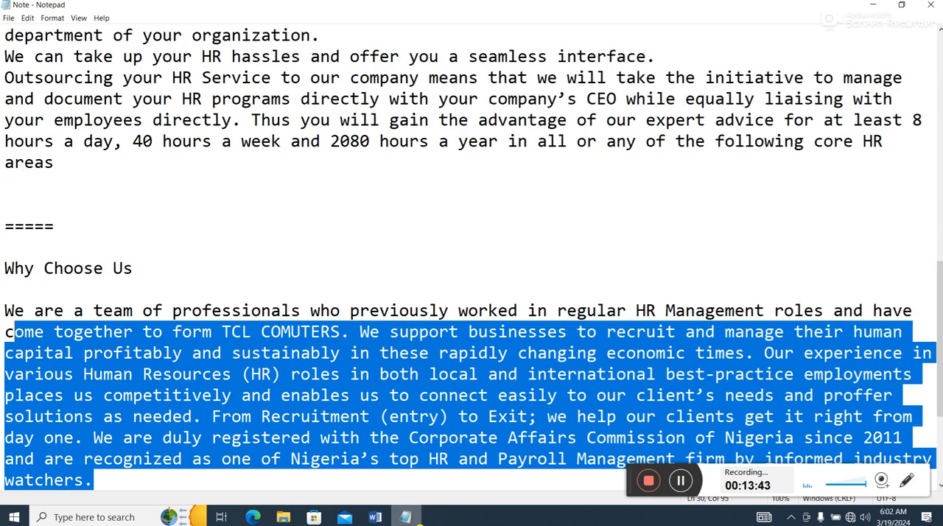
- Switch back to the Joomla administrator in the browser and start a new article from the Articles list
left_click(253, 517)
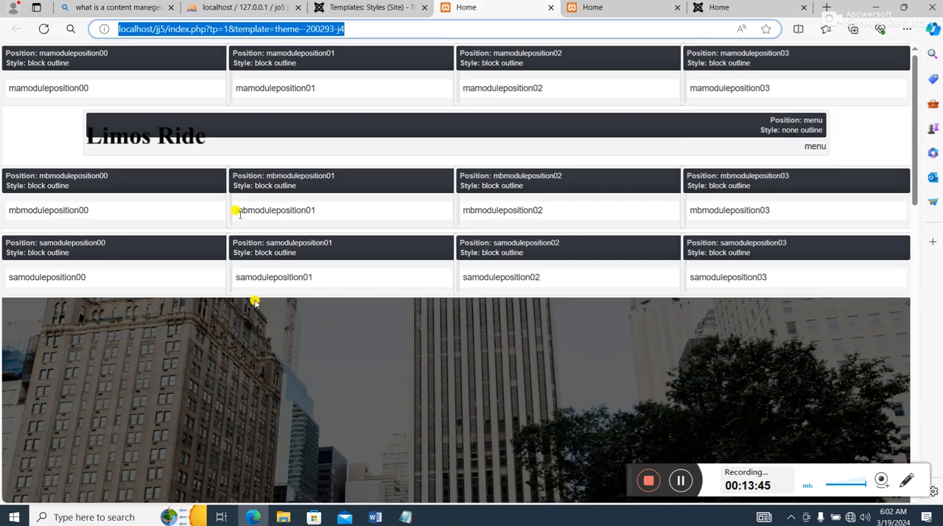
left_click(355, 7)
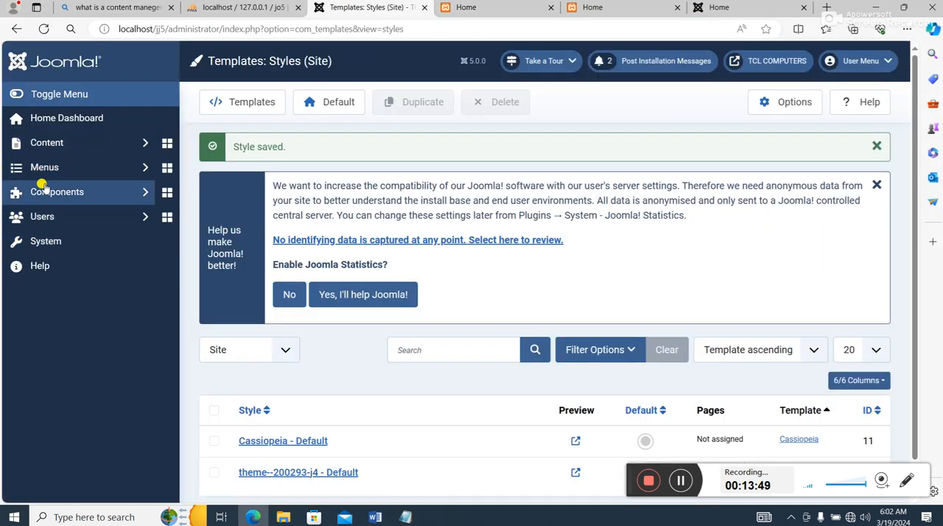
left_click(46, 144)
left_click(55, 169)
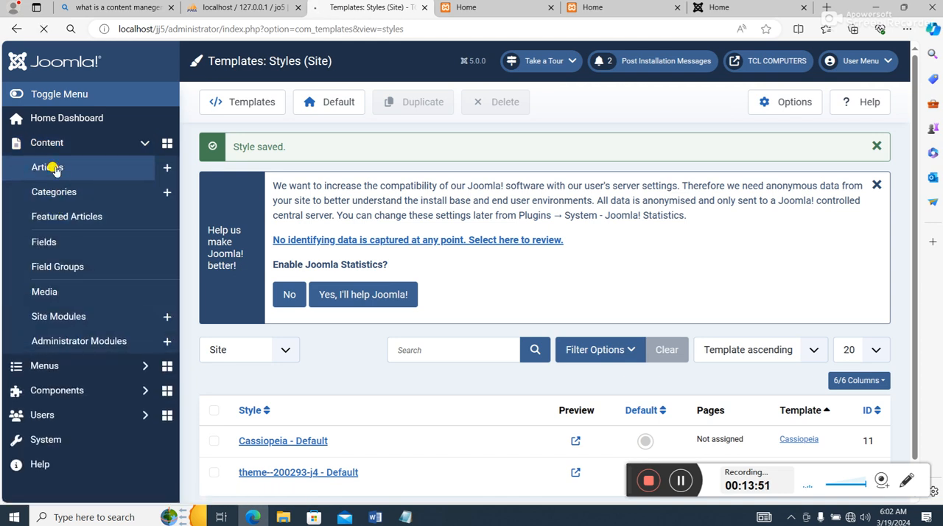
scroll(516, 317, "down", 3)
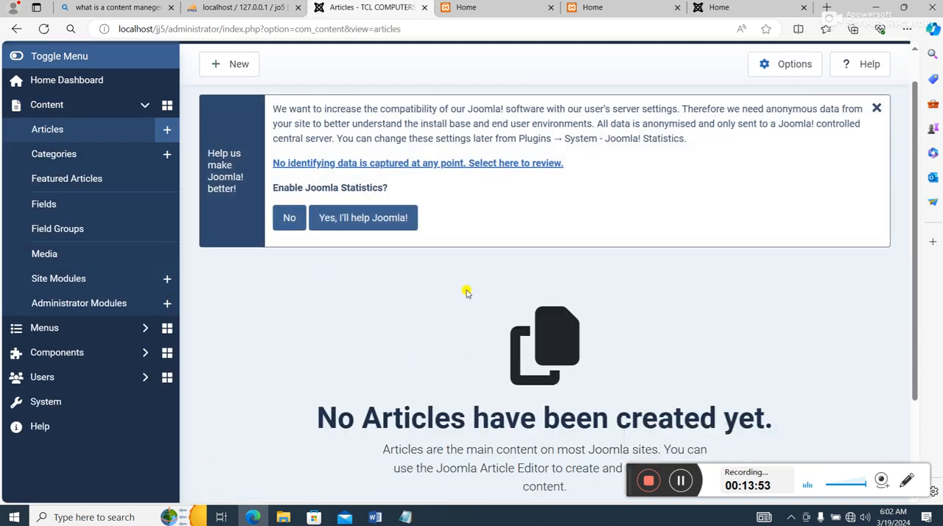
left_click(486, 399)
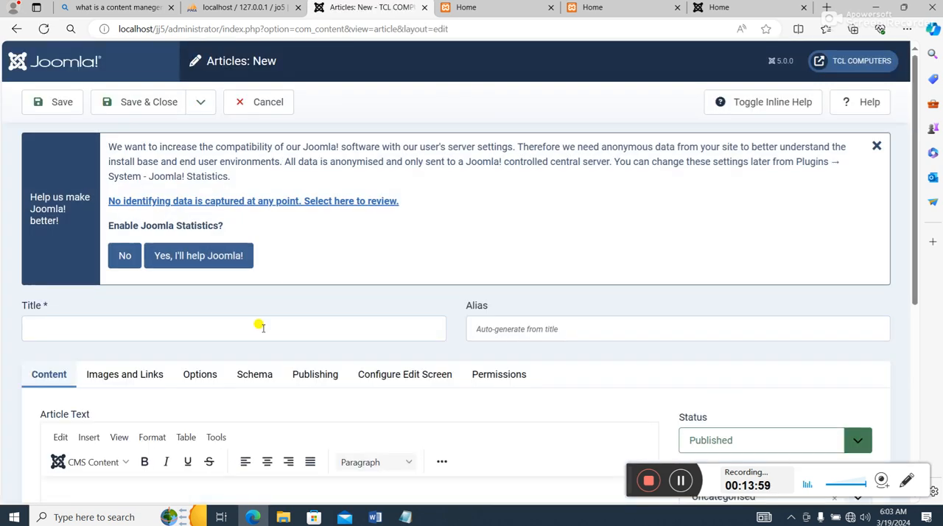
- Title the new article "About Us"
left_click(243, 331)
type("About Us")
key("Escape")
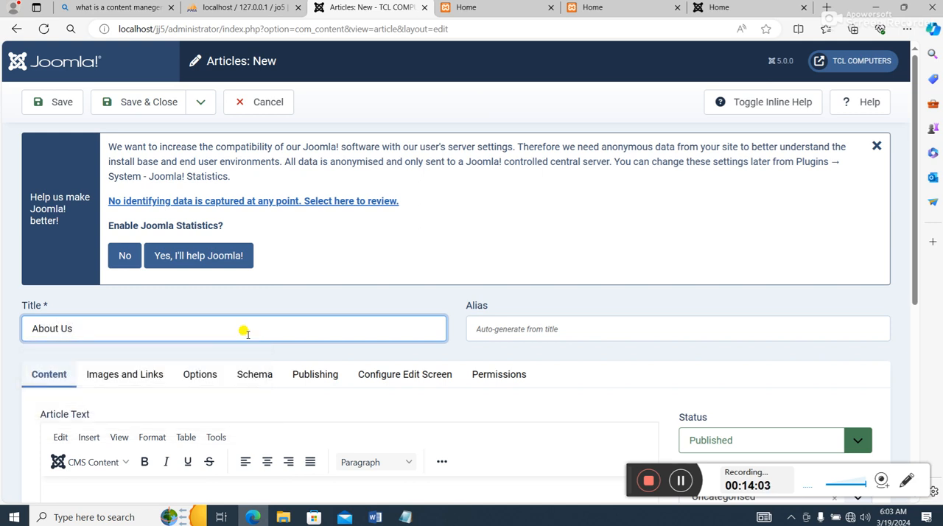
- Switch to the Note file in Notepad and copy the paragraph below the About Us heading
scroll(415, 385, "down", 4)
left_click(415, 518)
scroll(130, 226, "up", 15)
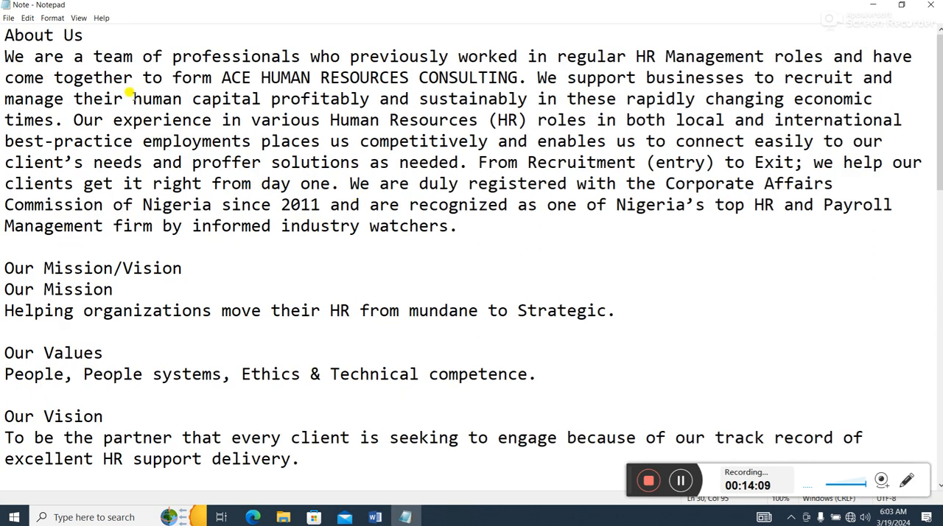
left_click_drag(467, 222, 17, 62)
right_click(72, 98)
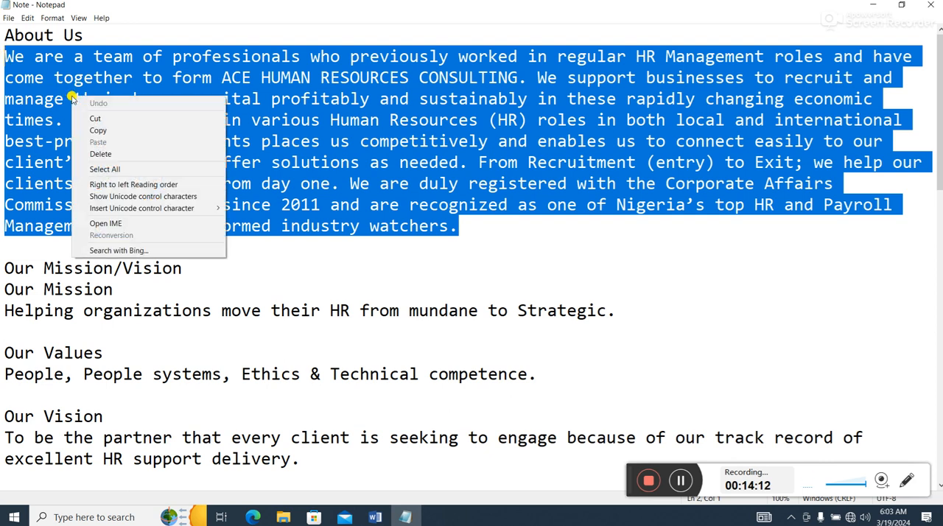
left_click(96, 129)
- Return to the new article and paste the copied About Us paragraph as its article text
left_click(877, 5)
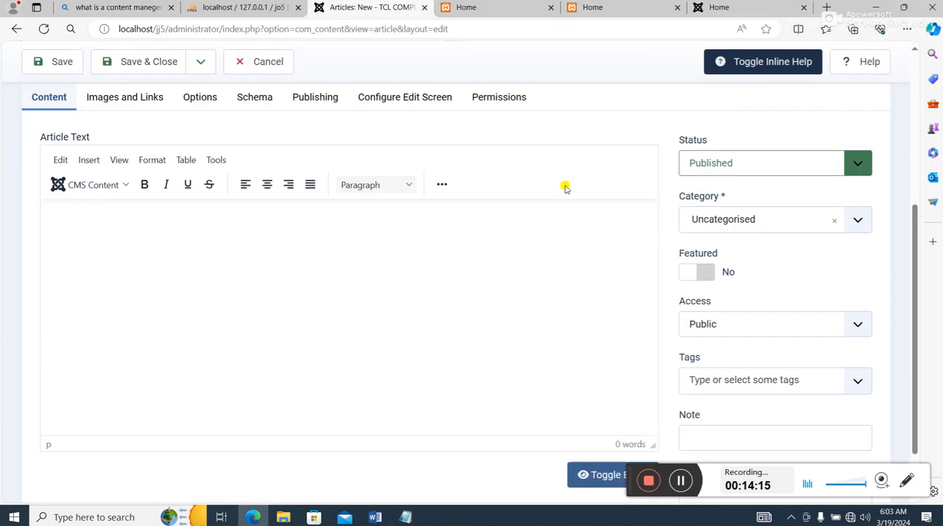
left_click(270, 252)
key("ctrl+v")
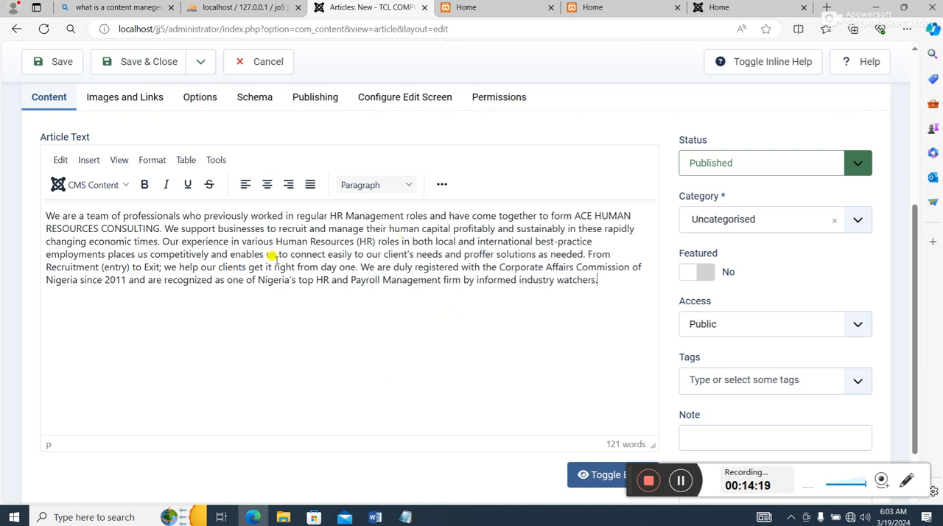
scroll(98, 123, "up", 1)
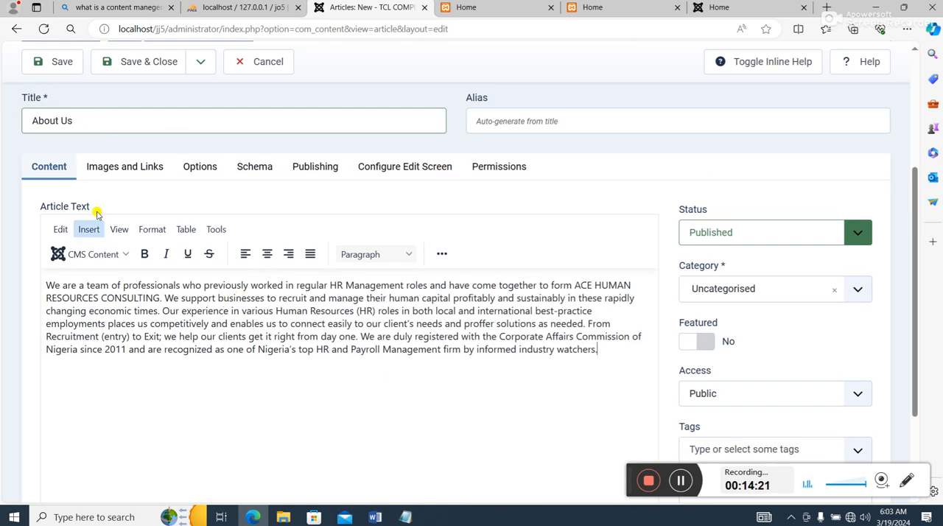
- Save and close the About Us article and start another new article
left_click(159, 66)
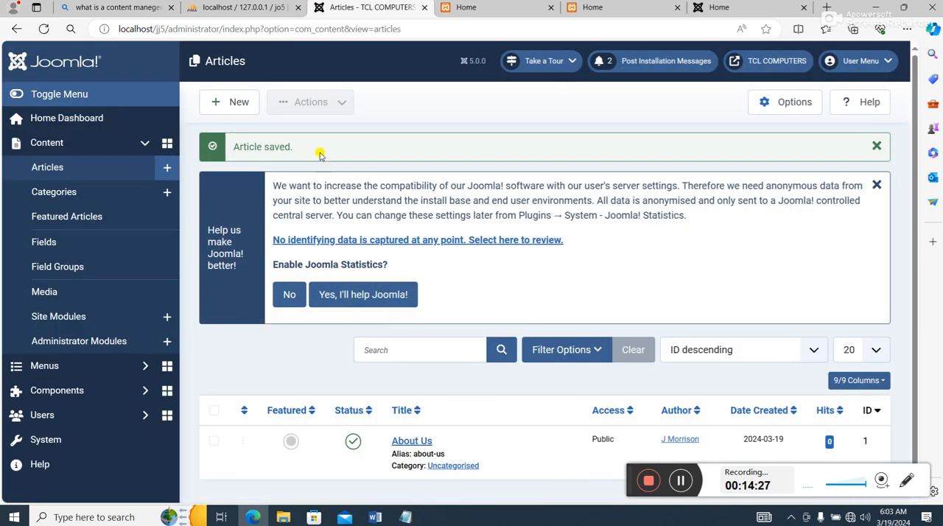
left_click(236, 101)
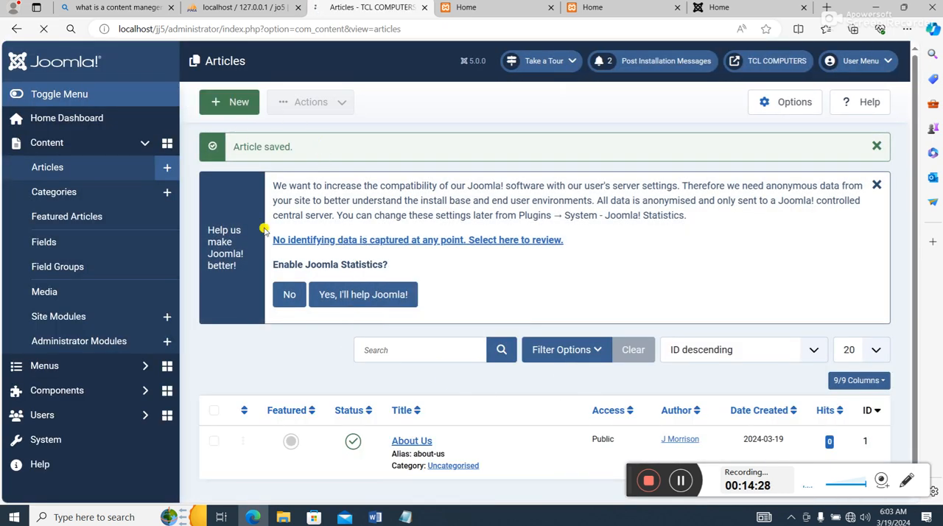
- Switch to the Note file in Notepad and copy the "Our Mission/Vision" heading
left_click(418, 518)
left_click_drag(182, 268, 2, 258)
right_click(40, 263)
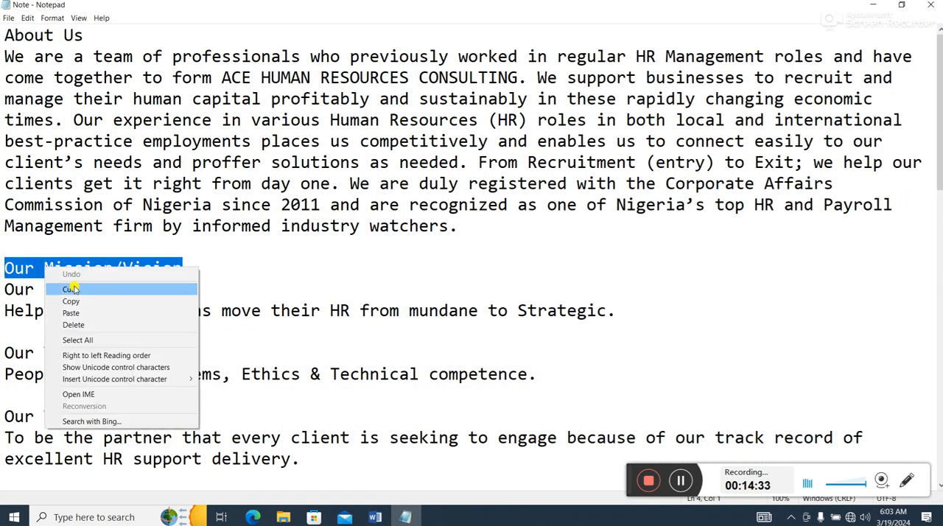
left_click(78, 300)
- Return to the new article in the browser and paste "Our Mission/Vision" as its title
left_click(403, 518)
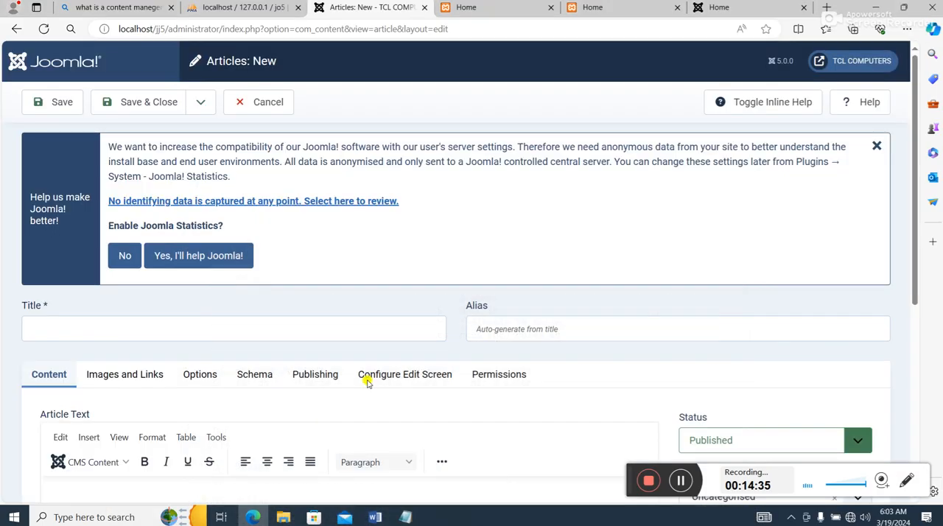
scroll(332, 402, "down", 2)
left_click(157, 190)
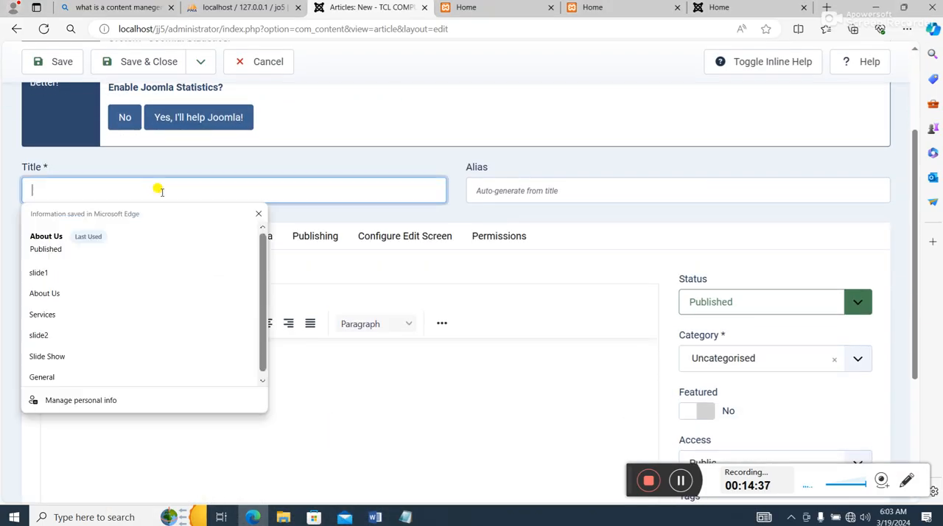
key("ctrl+v")
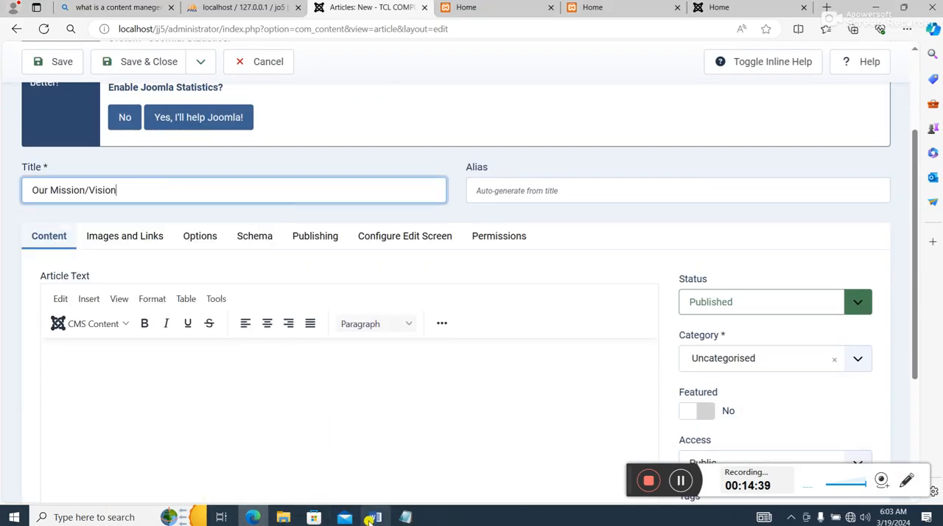
- Switch to the Note file and copy the Our Mission, Our Values and Our Vision text below the Our Mission/Vision heading
left_click(405, 516)
scroll(84, 332, "down", 1)
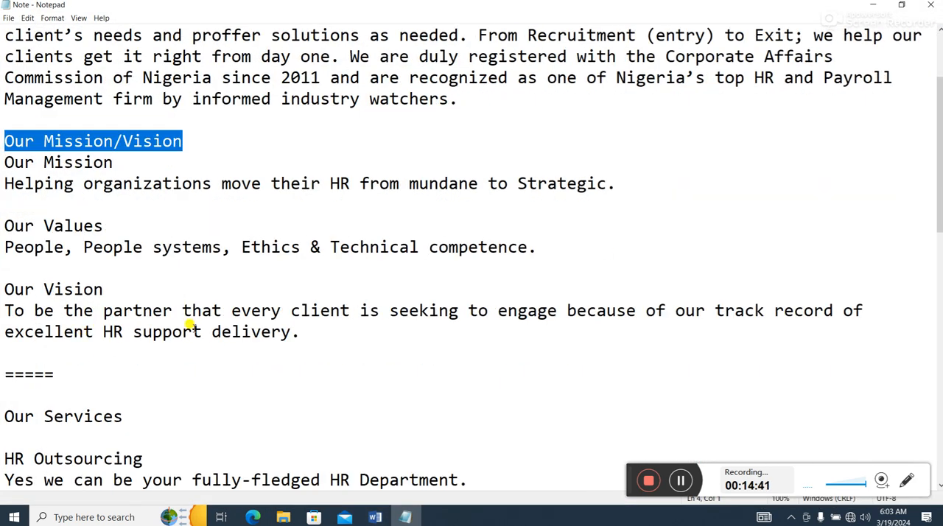
left_click_drag(301, 334, 3, 163)
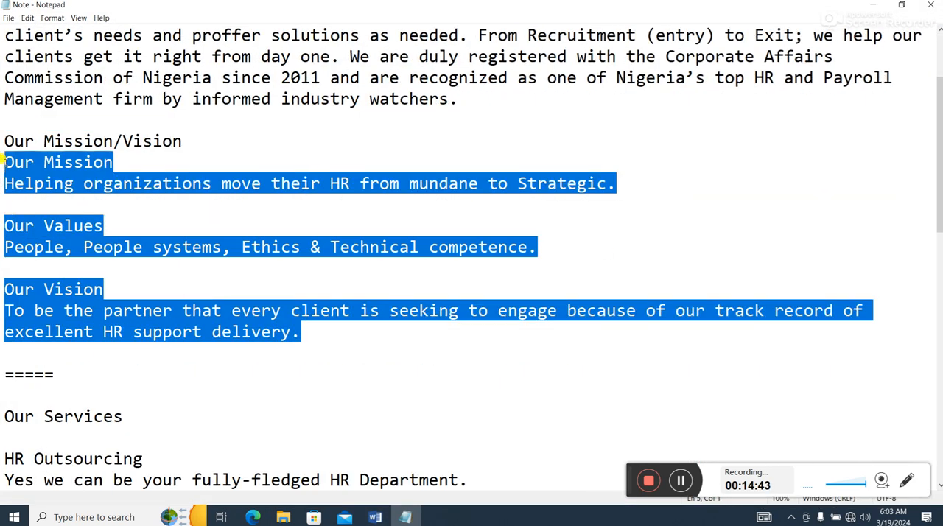
right_click(16, 160)
left_click(140, 195)
- Return to the Our Mission/Vision article, paste the copied text as its article text, and save and close it
left_click(874, 4)
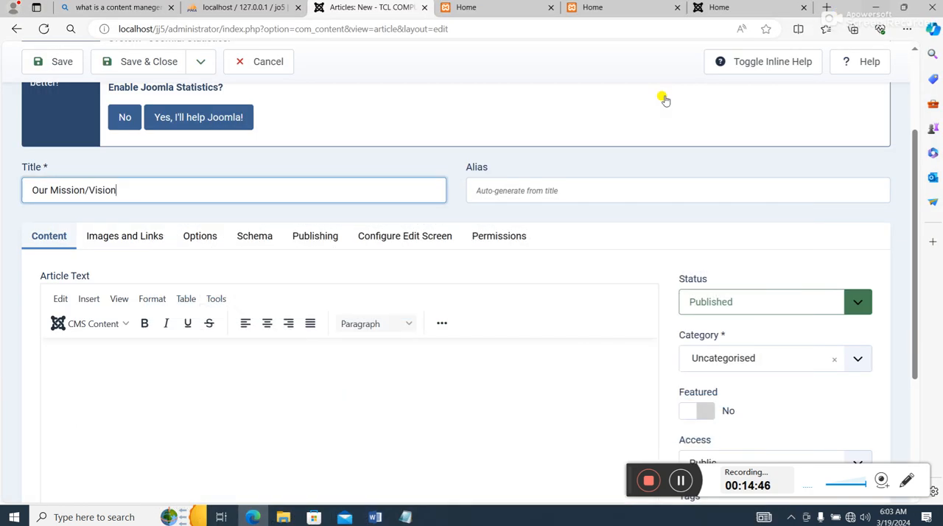
left_click(81, 380)
key("ctrl+v")
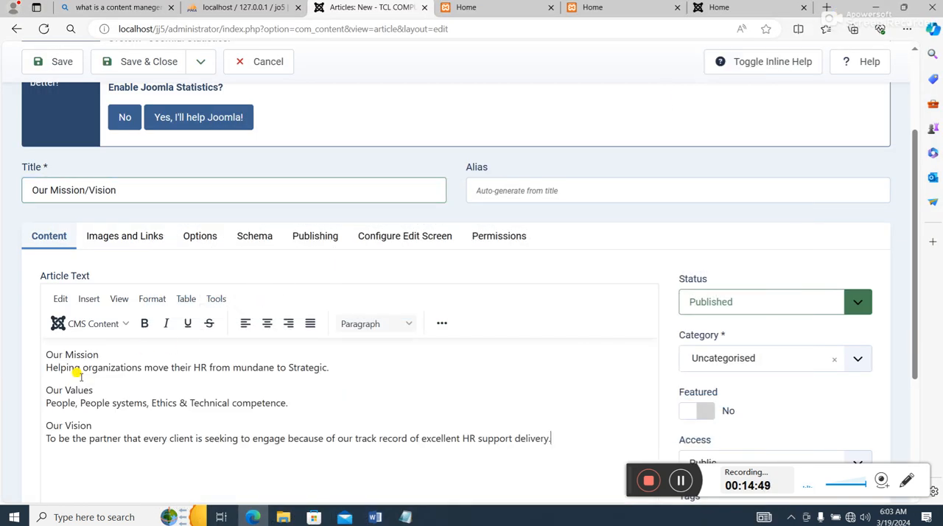
scroll(118, 383, "down", 2)
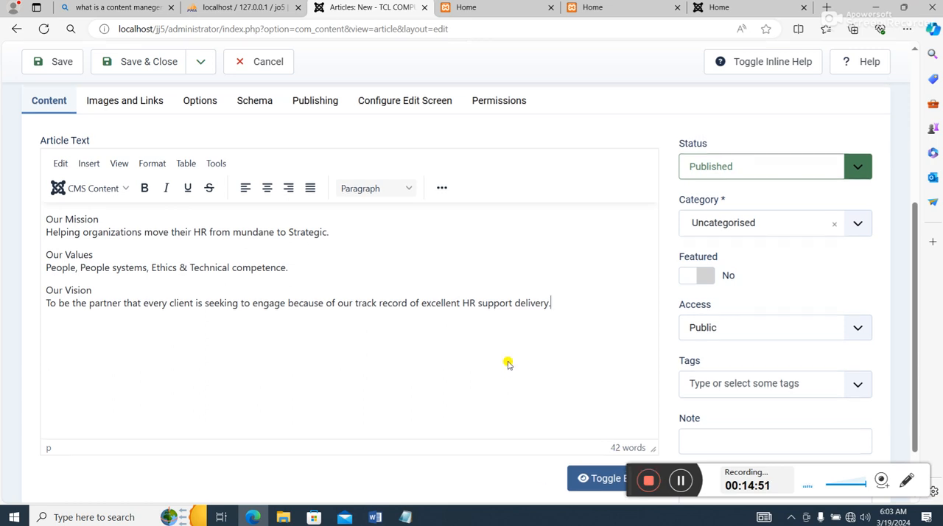
scroll(560, 280, "up", 4)
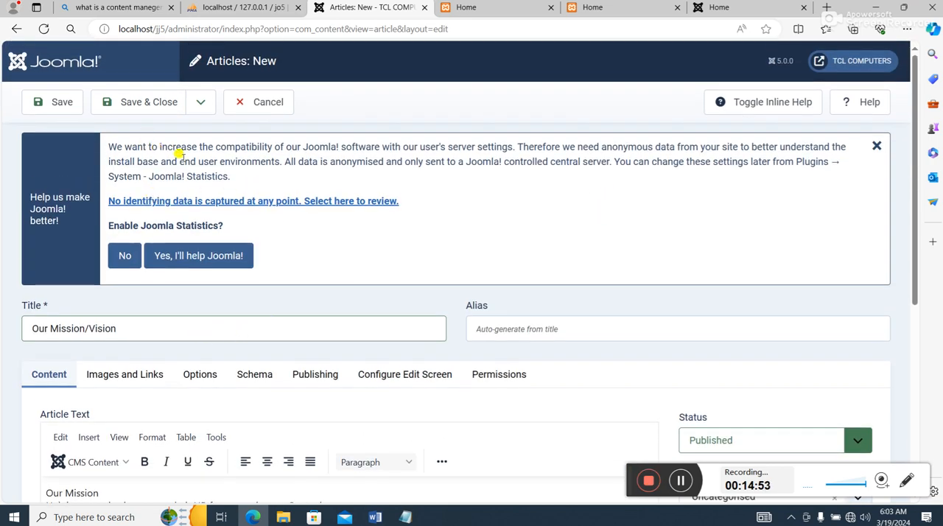
left_click(149, 102)
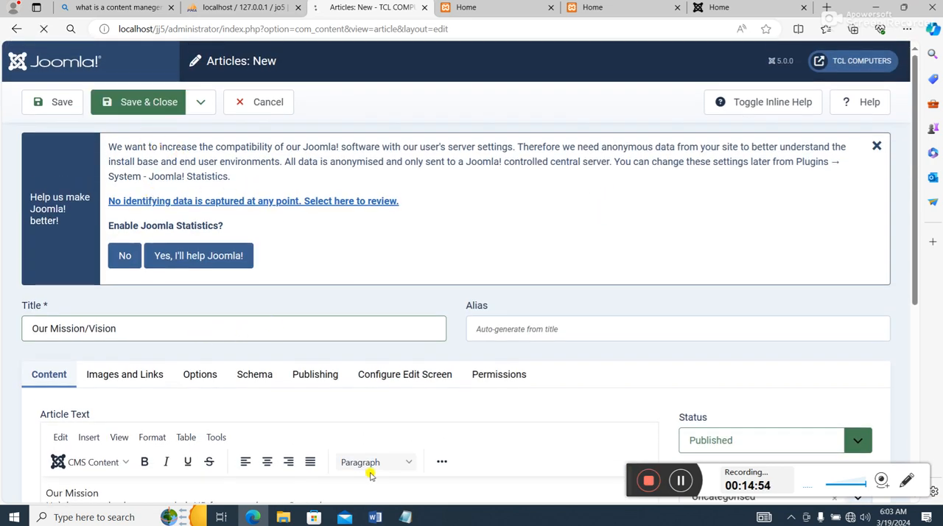
- Switch to the Note file and copy the whole HR Outsourcing section below the Our Services heading
left_click(419, 521)
scroll(363, 361, "down", 5)
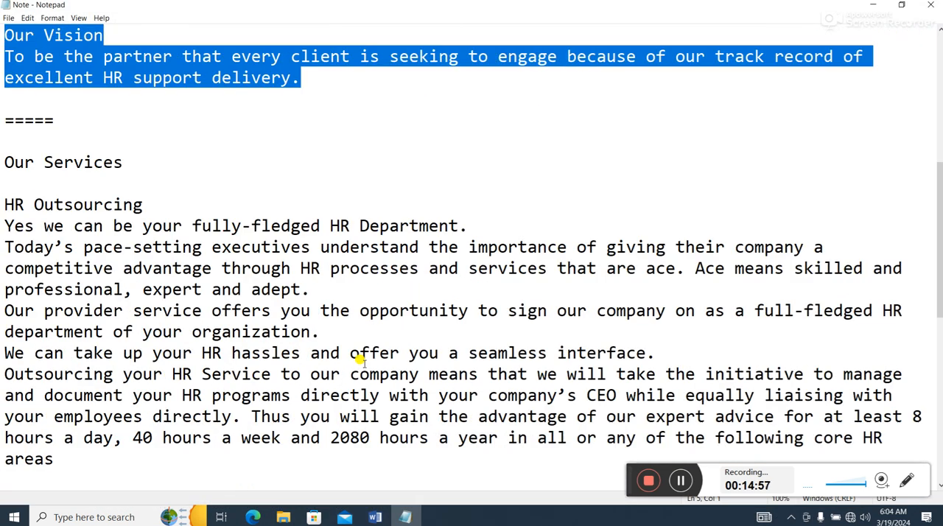
left_click_drag(66, 404, 3, 145)
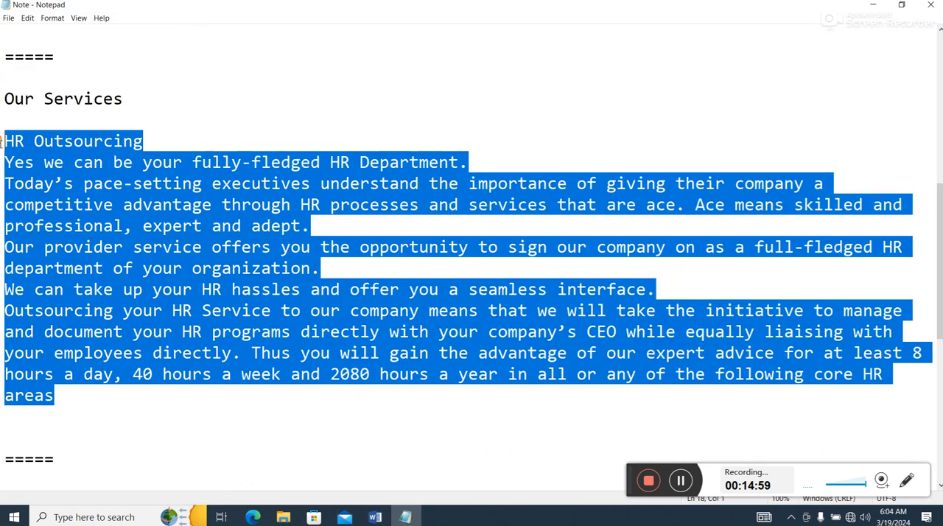
right_click(33, 183)
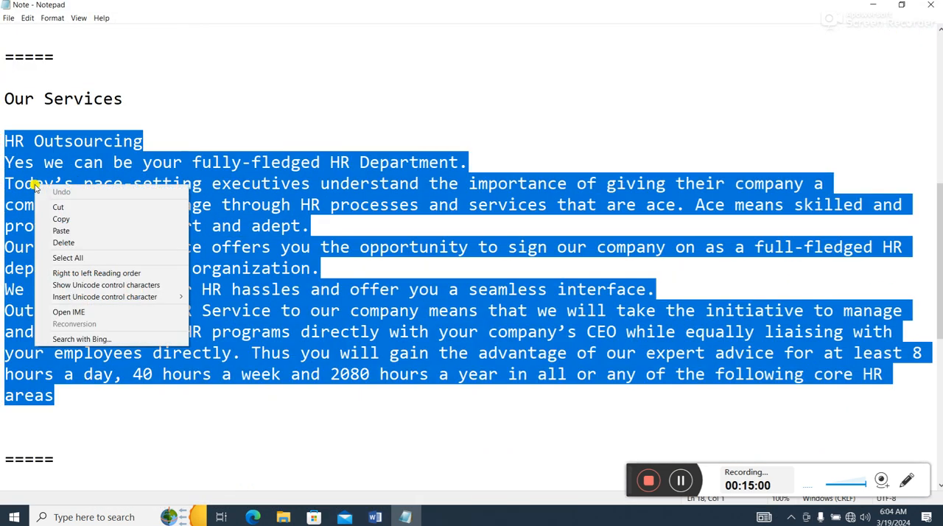
left_click(74, 218)
- Return to the Joomla Articles list in the browser and start a new article titled "Our Services"
left_click(874, 4)
scroll(415, 315, "down", 1)
scroll(273, 183, "up", 1)
left_click(235, 101)
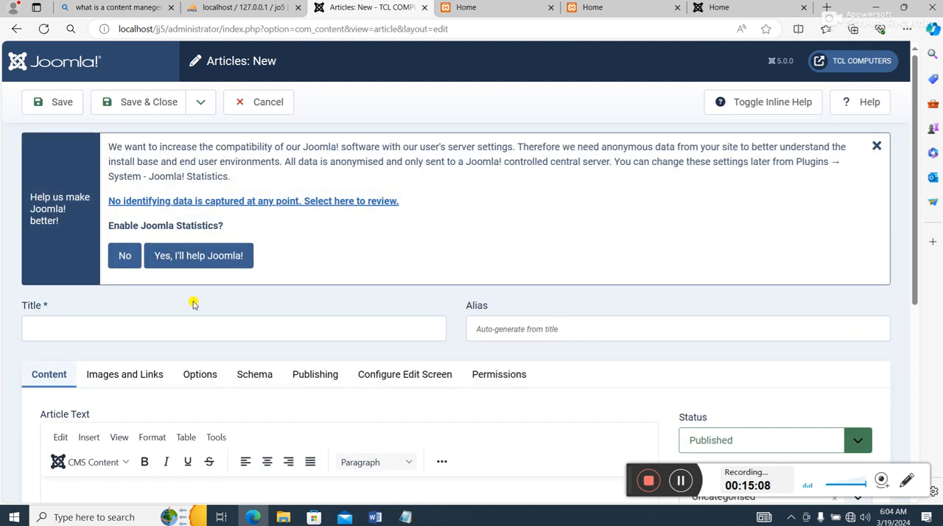
left_click(192, 329)
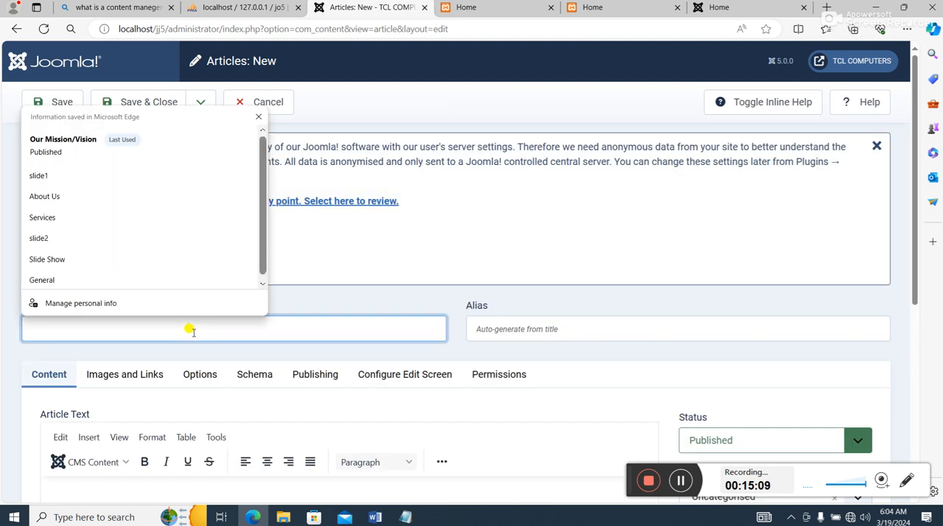
type("Our Services")
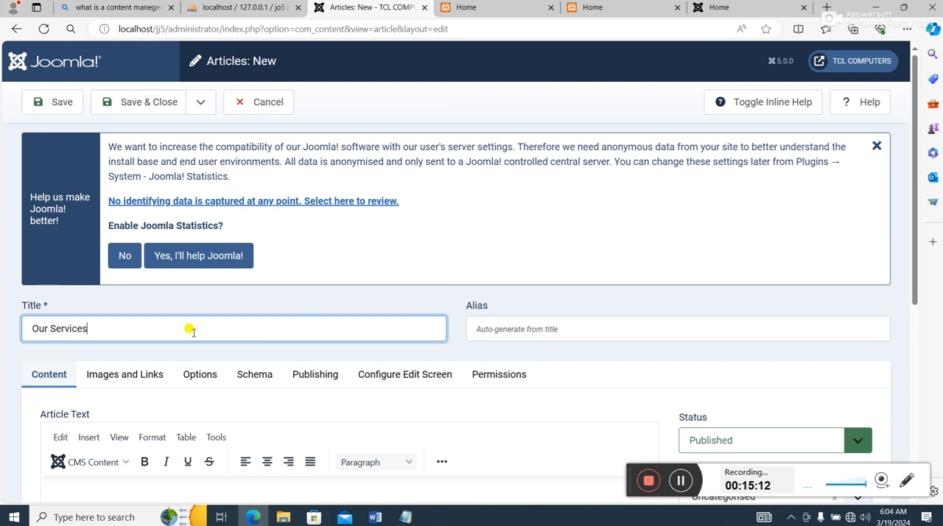
- Paste the copied HR Outsourcing section as the Our Services article text, and save and close the article
scroll(438, 424, "down", 4)
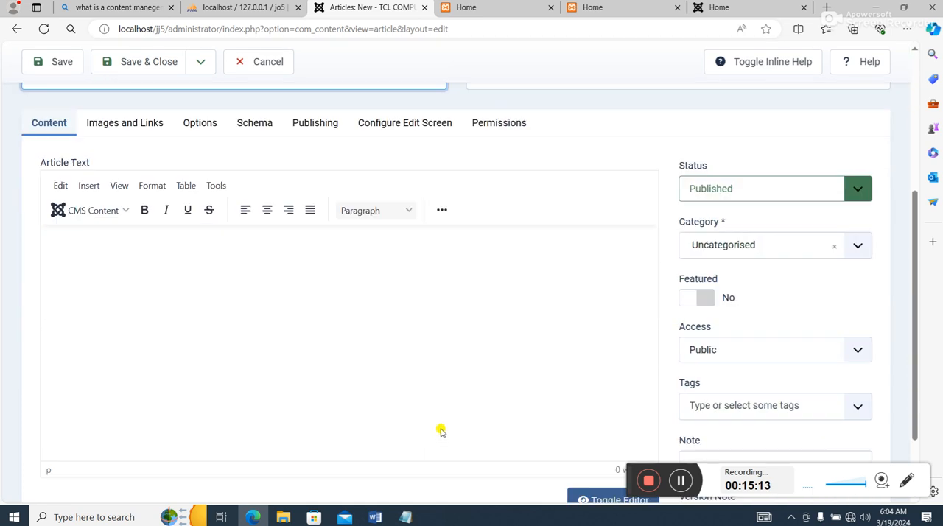
left_click(299, 260)
key("ctrl+v")
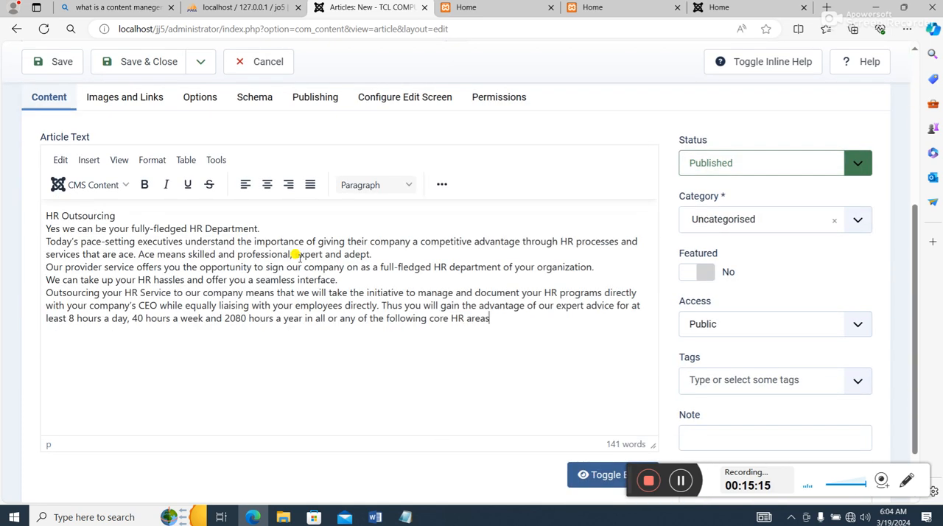
scroll(464, 112, "up", 4)
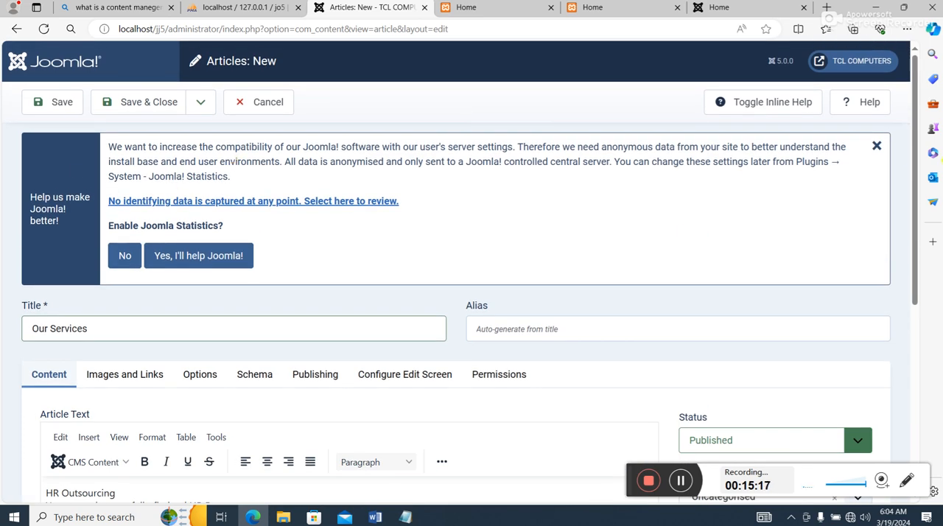
left_click(132, 102)
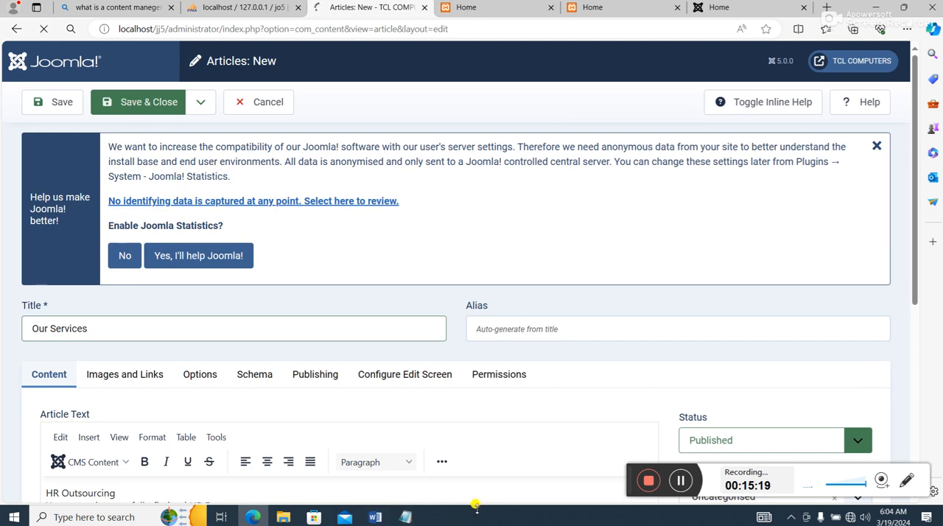
- Switch to the Note file and copy the paragraph below the Why Choose Us heading
left_click(405, 517)
scroll(384, 398, "down", 6)
scroll(384, 398, "down", 1)
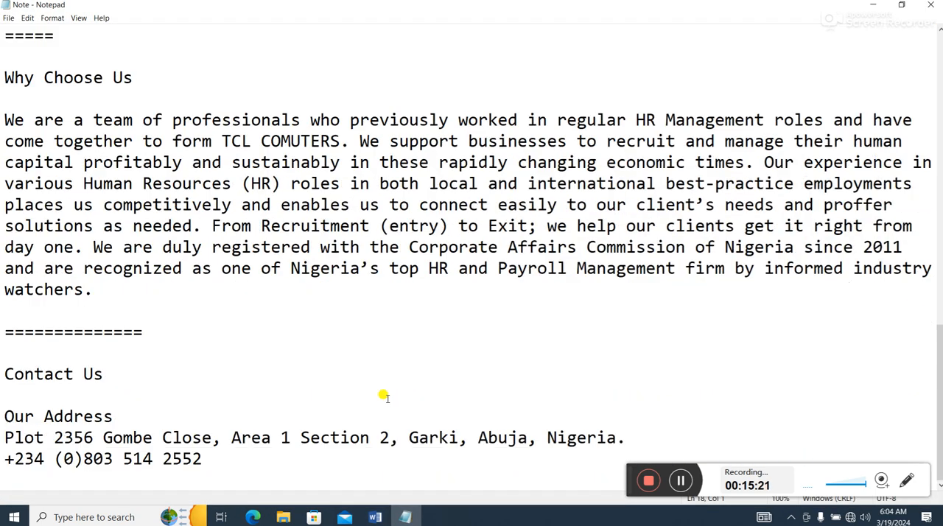
left_click_drag(86, 293, 3, 120)
right_click(27, 154)
left_click(49, 187)
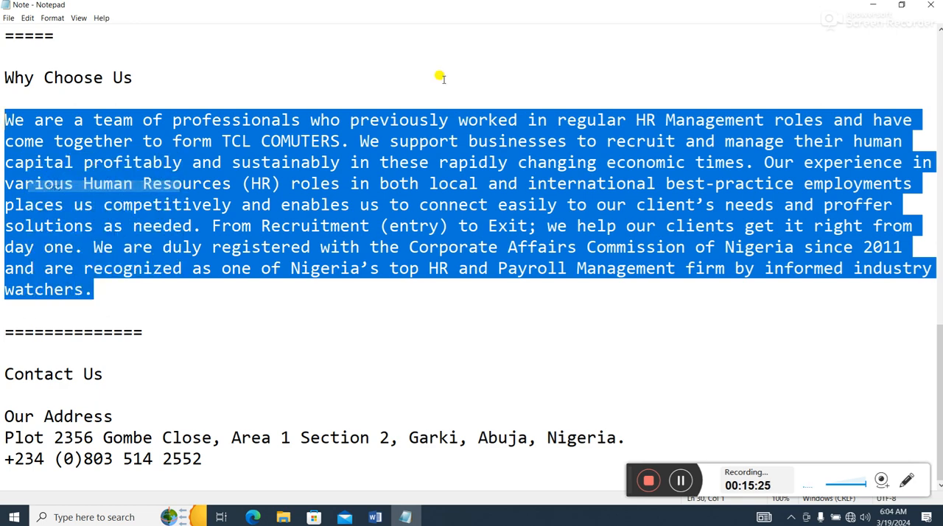
- Return to the Joomla Articles list in the browser and start a new article titled "Why Choose Us"
left_click(877, 5)
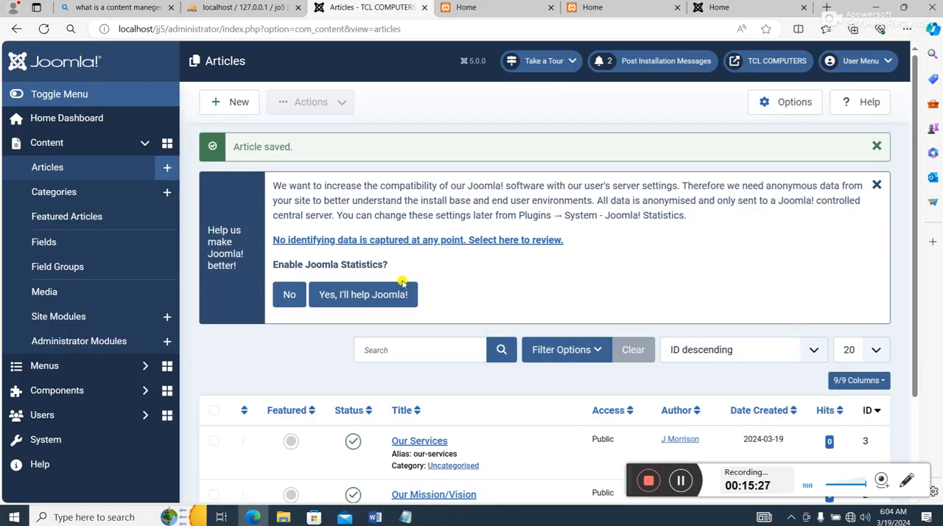
scroll(405, 276, "down", 1)
left_click(233, 64)
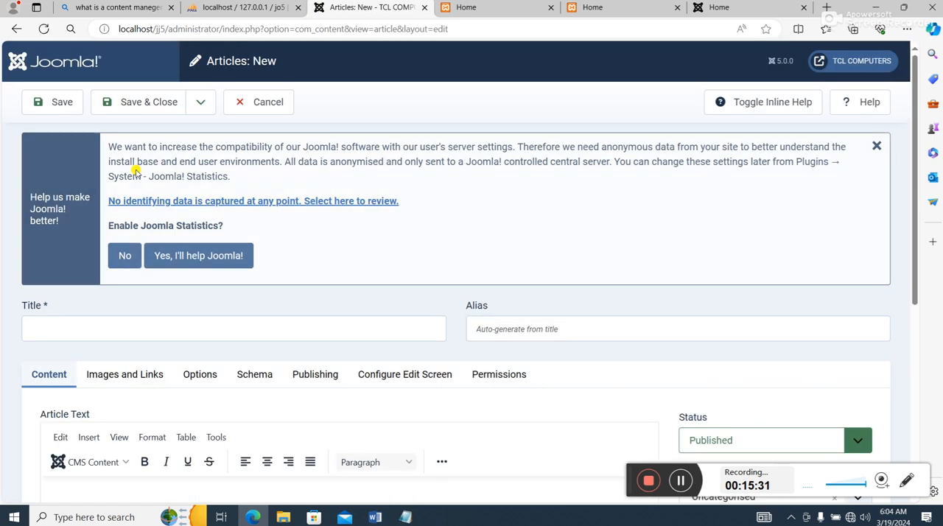
left_click(128, 334)
type("W")
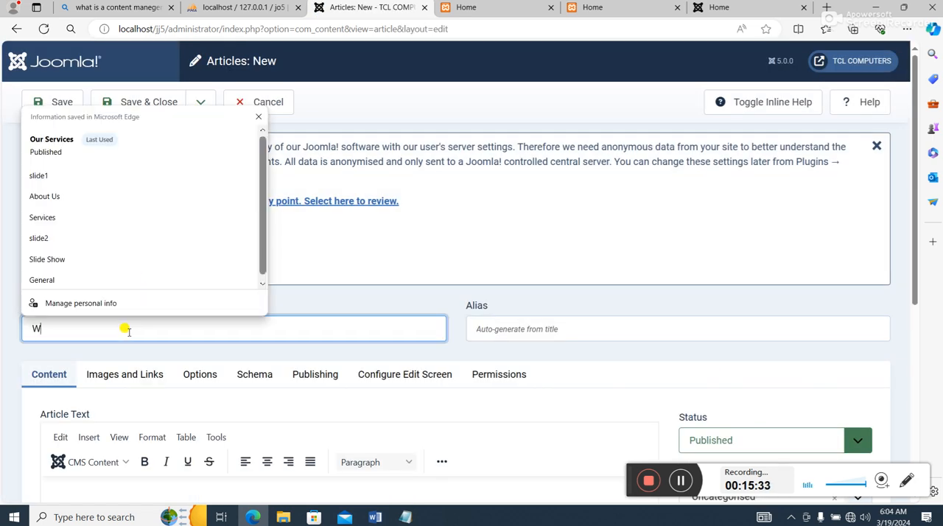
type("hy Choose Us")
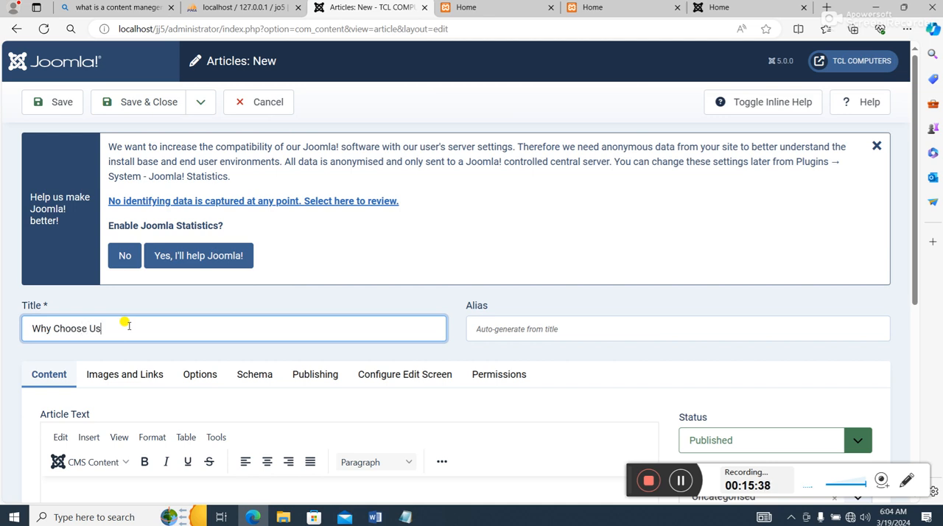
- Paste the copied paragraph as the Why Choose Us article text, and save and close the article
scroll(133, 328, "down", 3)
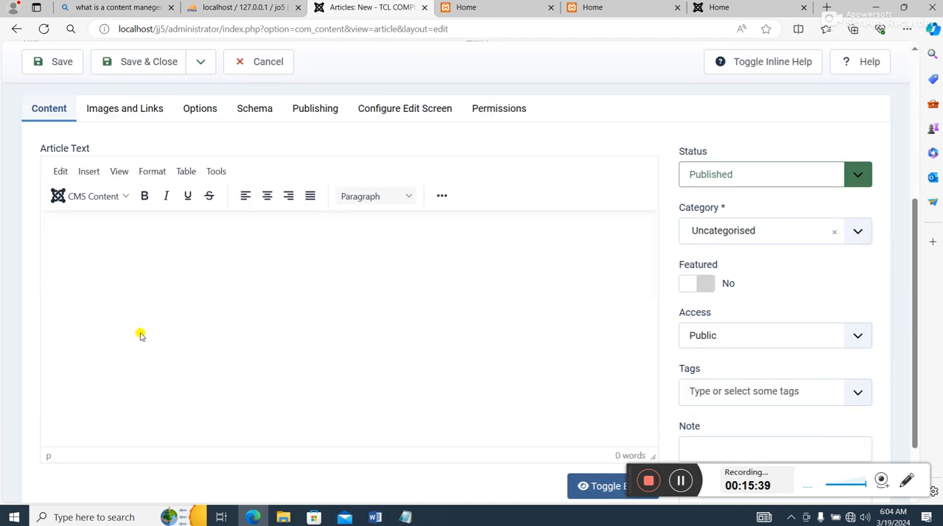
key("ctrl+v")
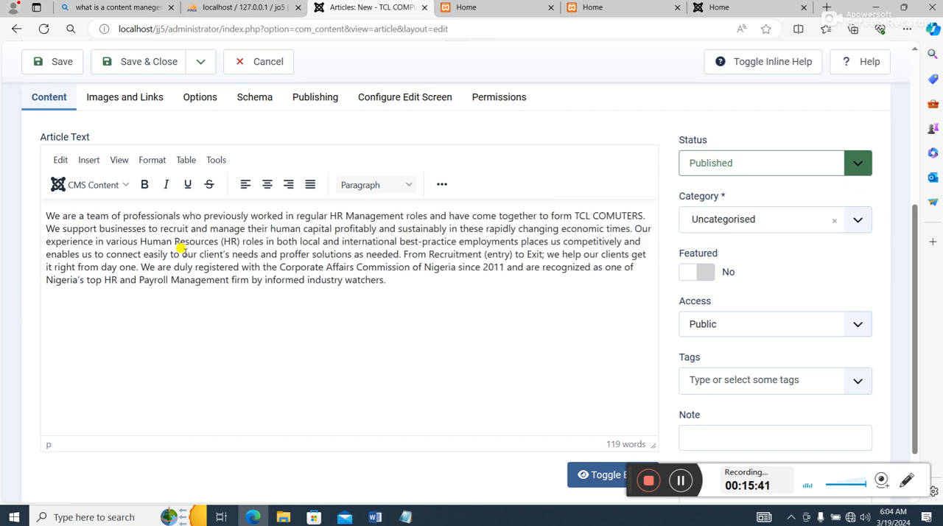
scroll(181, 249, "up", 1)
left_click(134, 59)
- Copy the Our Address block with its phone number below Contact Us in the Note file and return to the Joomla Articles list
left_click(405, 517)
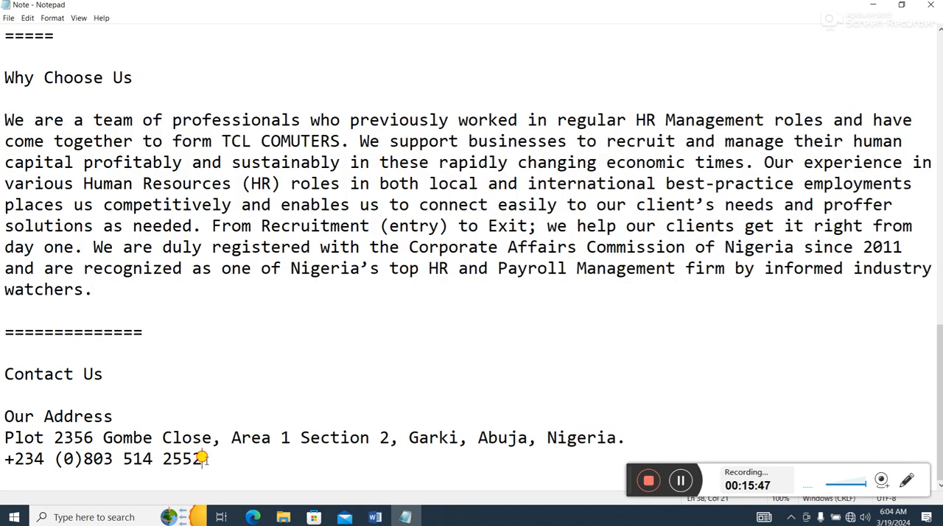
left_click_drag(202, 459, 3, 417)
right_click(31, 426)
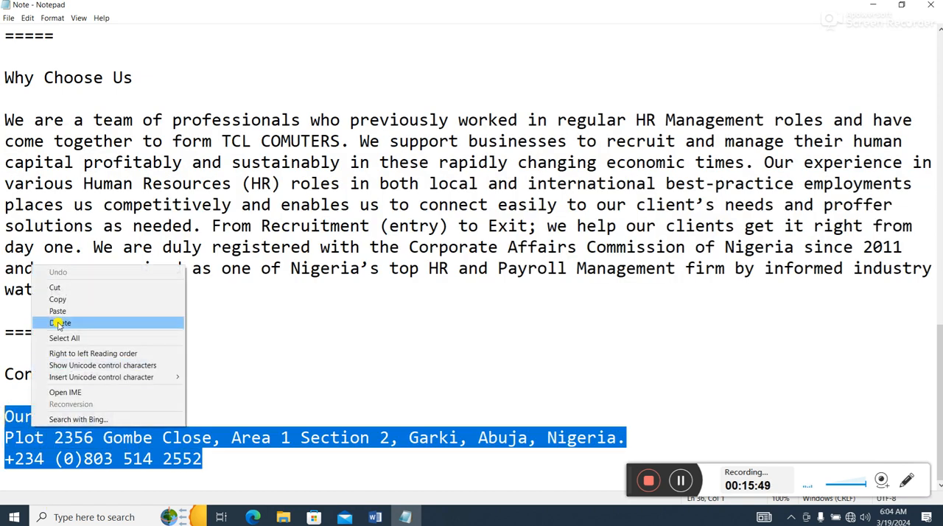
left_click(62, 298)
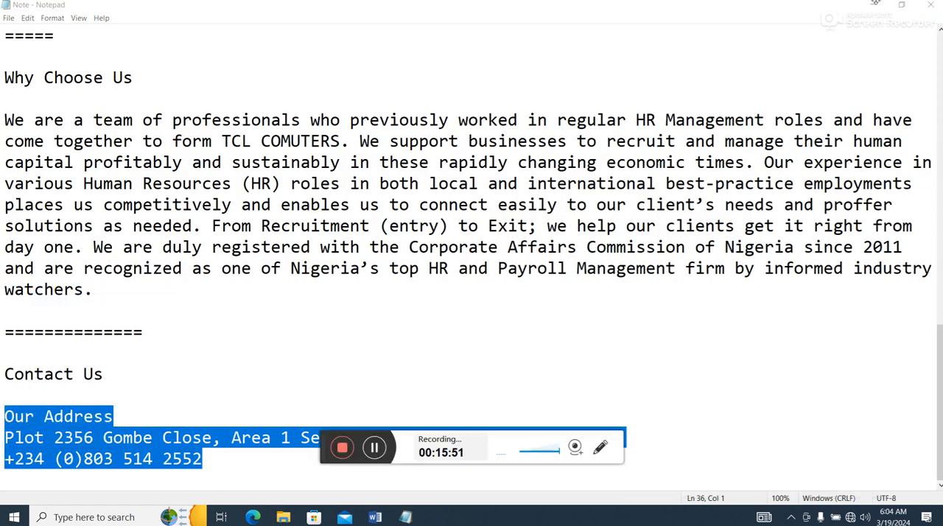
left_click(873, 5)
scroll(337, 333, "down", 2)
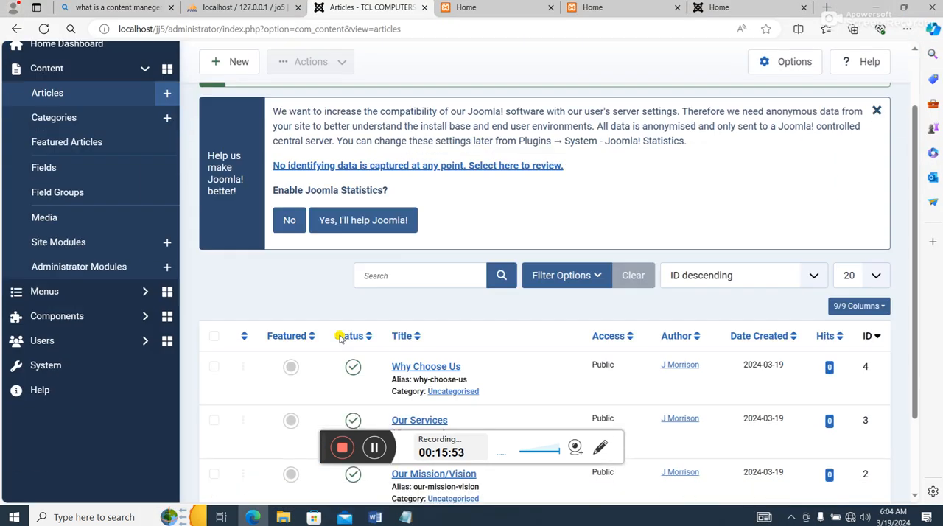
- Start a new article and title it "Contact Us"
scroll(337, 333, "up", 3)
left_click(244, 104)
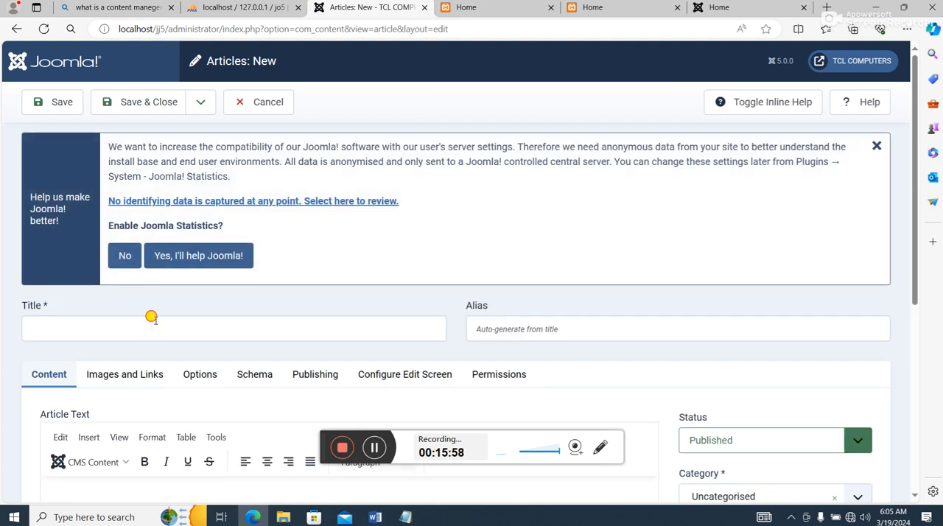
left_click(152, 319)
type("Contact Us")
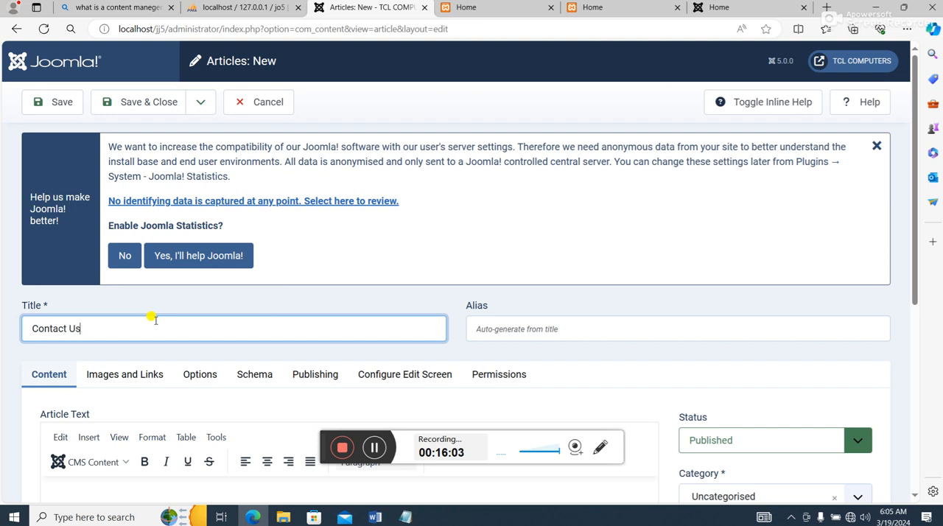
- Paste the copied address block as the Contact Us article text, and save and close the article
scroll(184, 309, "down", 4)
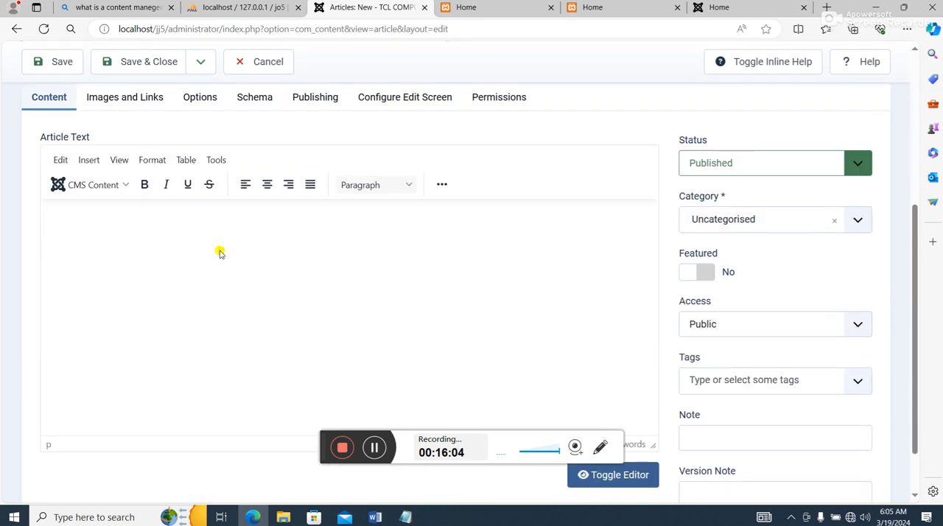
key("ctrl+v")
scroll(214, 257, "up", 2)
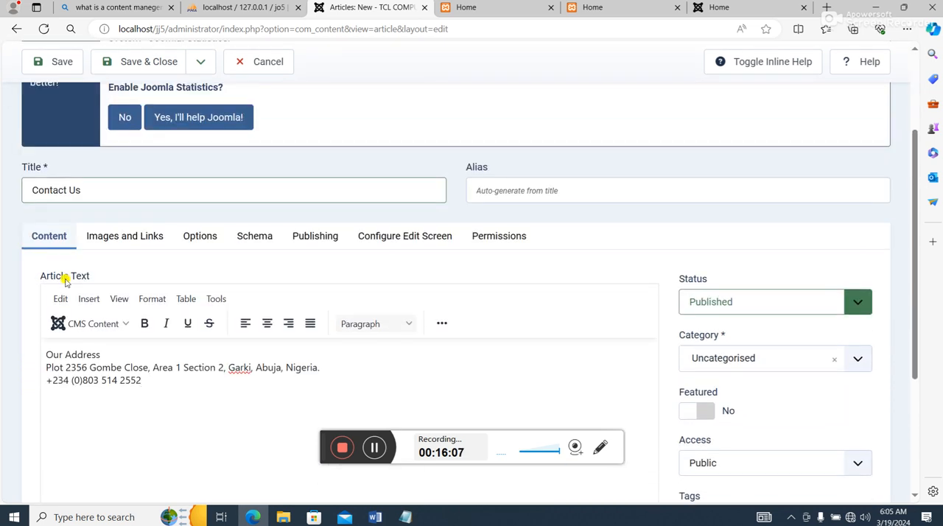
scroll(126, 191, "up", 1)
left_click(140, 64)
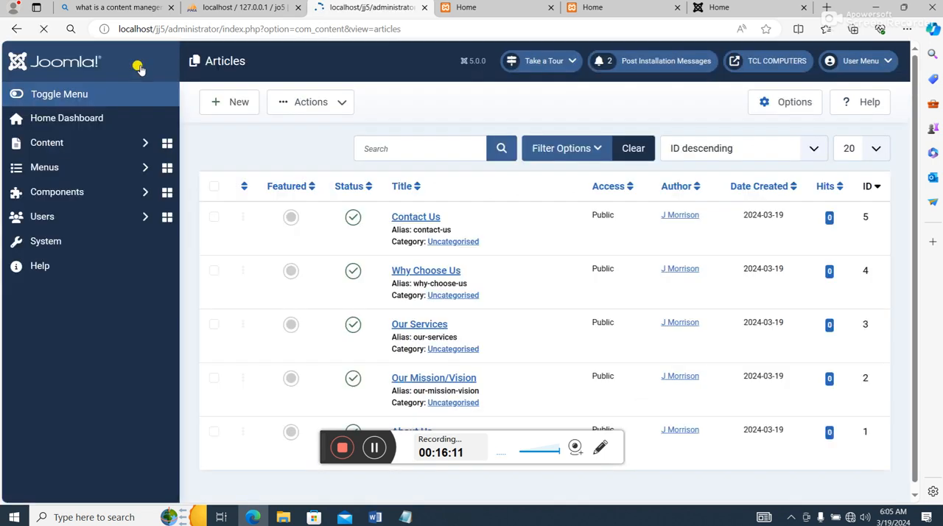
- Review the list of created articles and open the menu items of the Main Menu
scroll(364, 310, "down", 2)
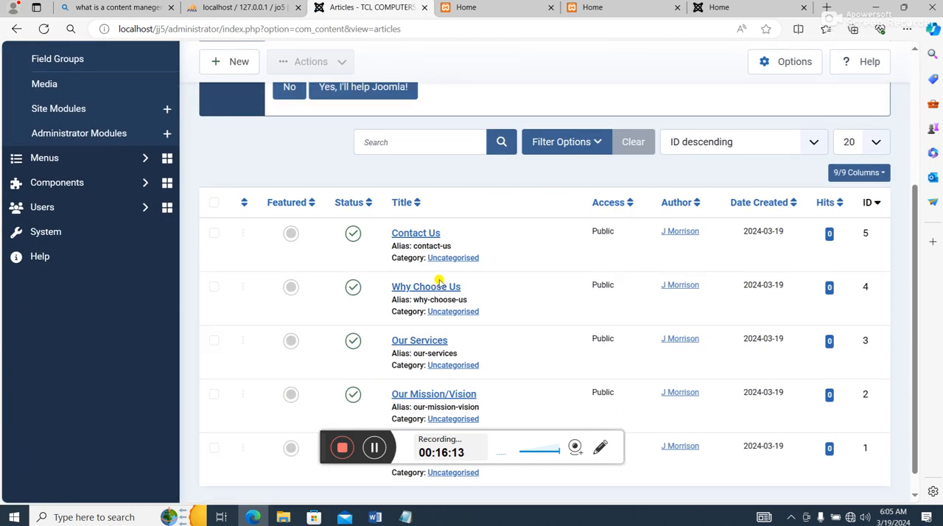
scroll(439, 281, "down", 1)
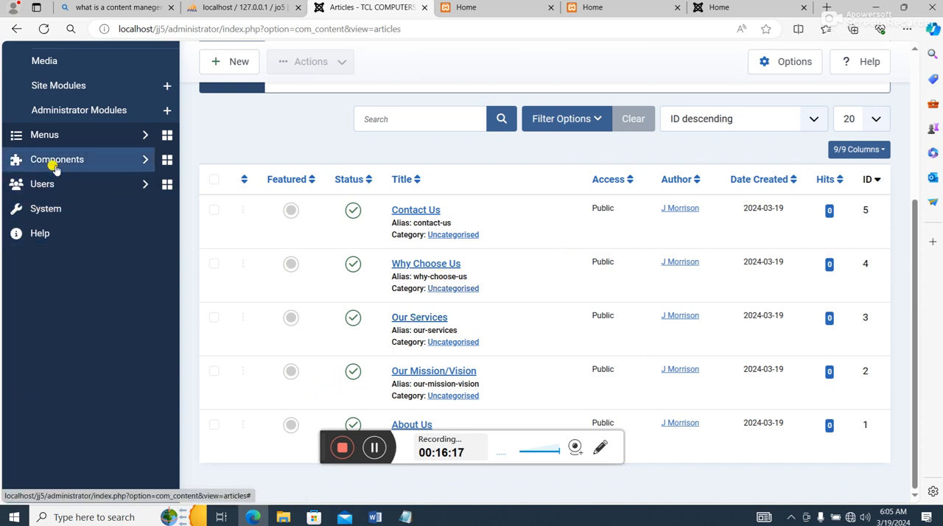
left_click(55, 137)
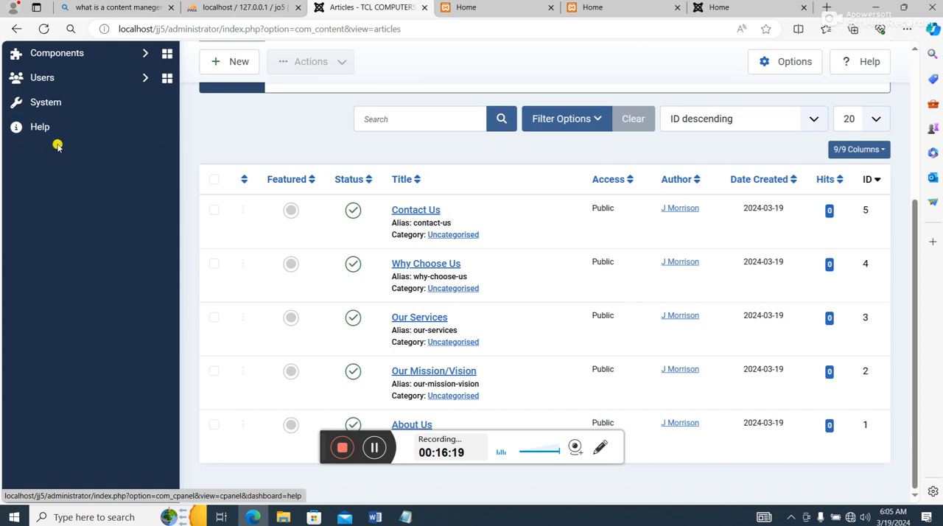
scroll(57, 143, "up", 3)
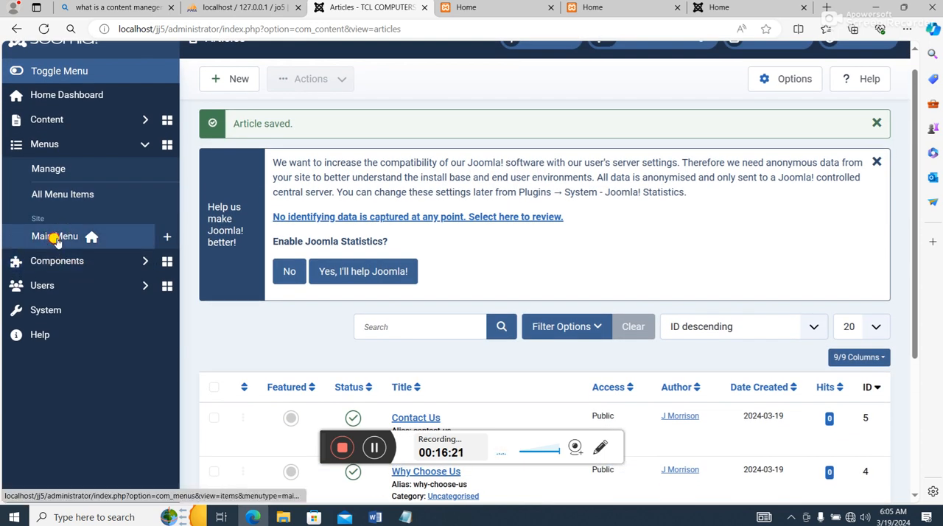
left_click(55, 237)
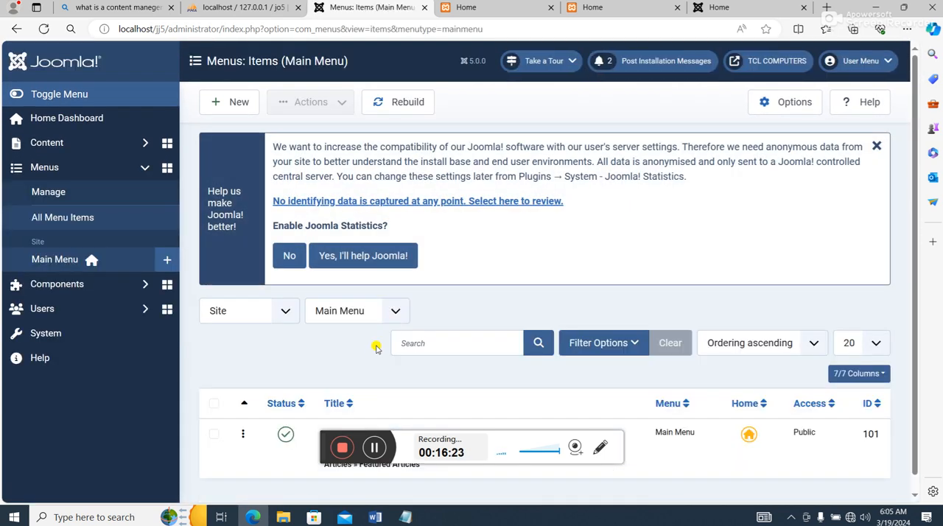
- View the template's module position preview and the site's front page, and return to the Main Menu items
left_click(520, 16)
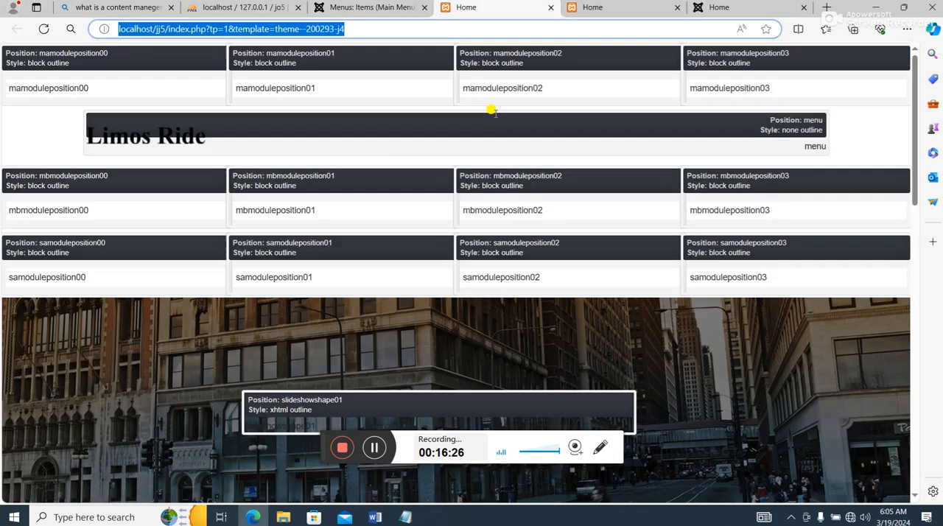
left_click(581, 10)
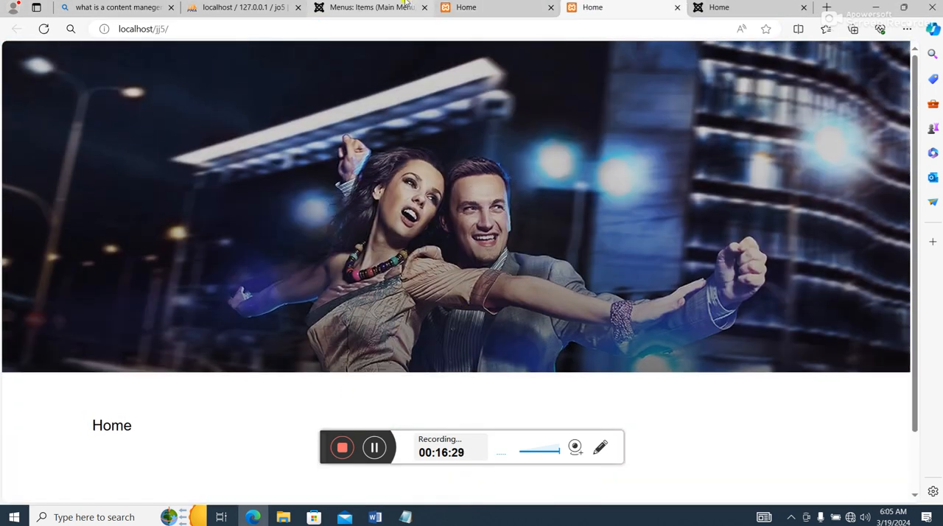
left_click(365, 8)
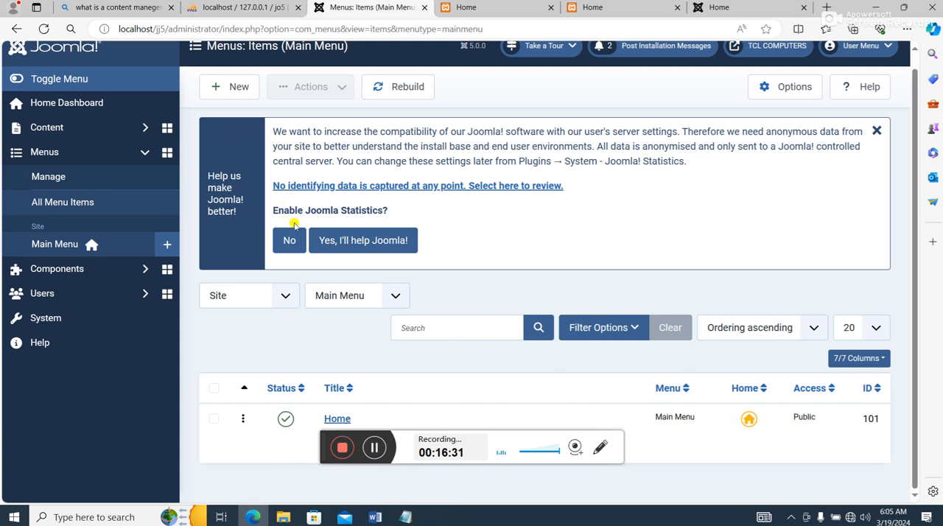
- Start a new Main Menu item and title it "About Us"
scroll(288, 206, "up", 1)
left_click(246, 101)
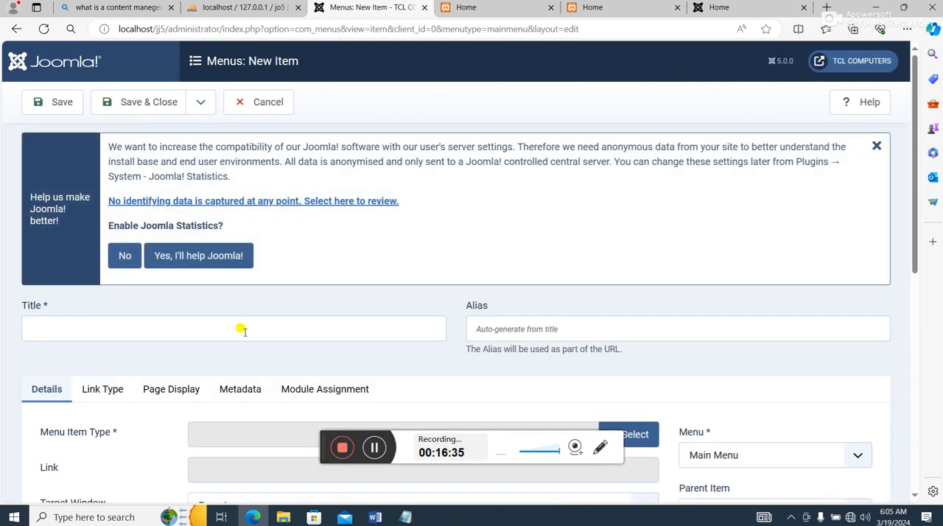
scroll(245, 331, "down", 2)
left_click(206, 190)
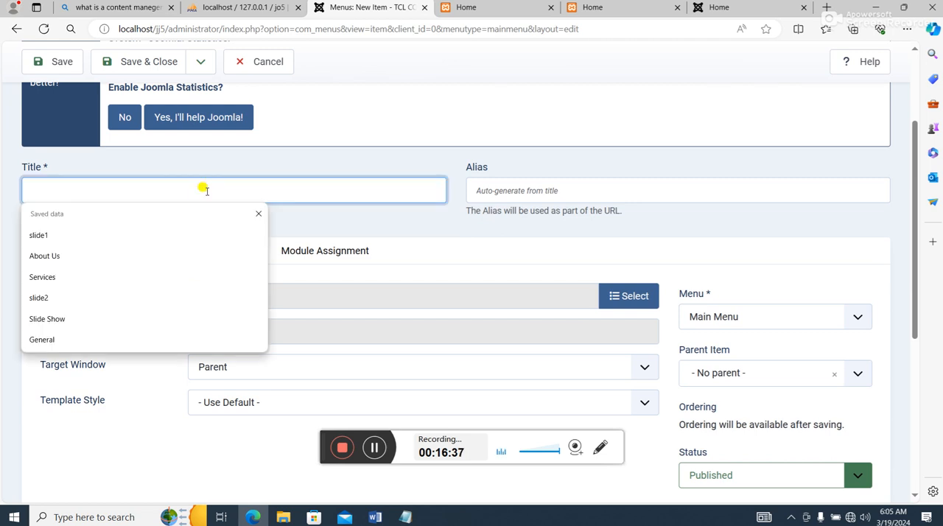
type("About ")
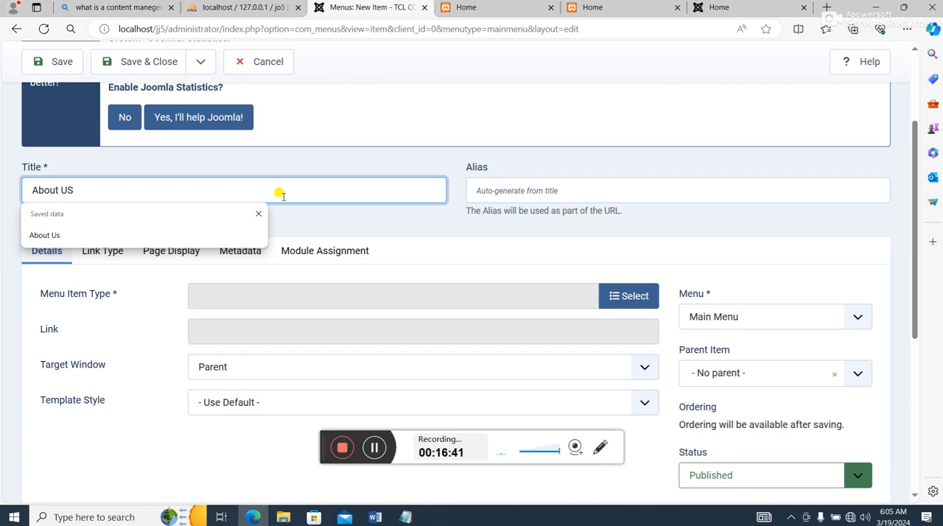
type("Us")
left_click(386, 164)
- Set the About Us menu item's type to Single Article and choose the About Us article for it
scroll(284, 270, "down", 2)
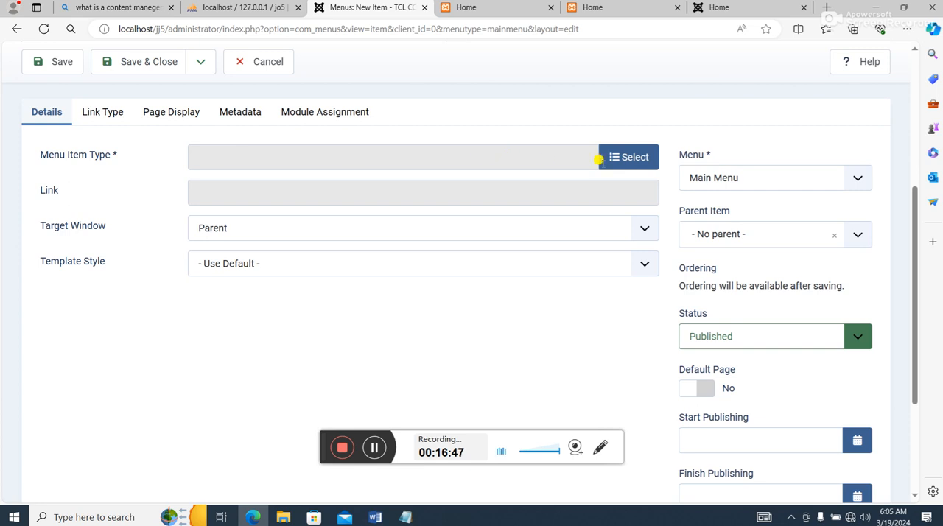
left_click(599, 157)
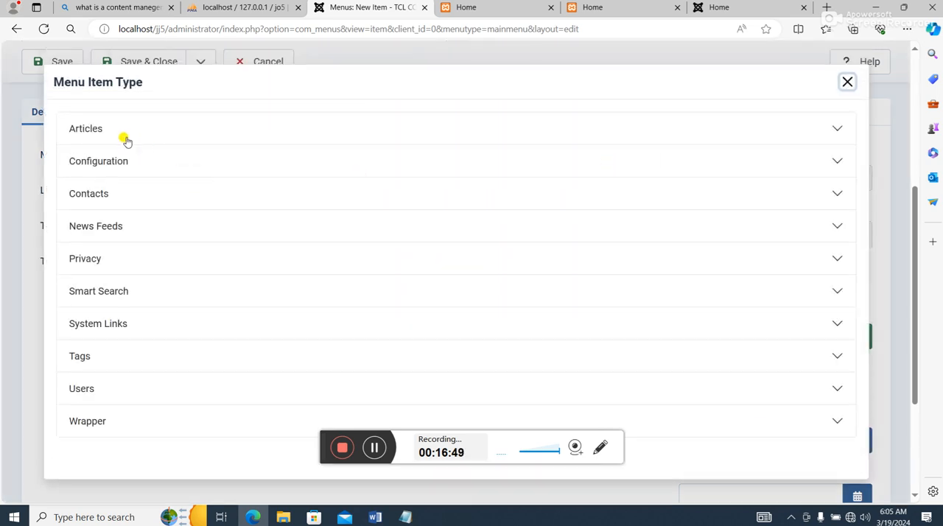
left_click(90, 131)
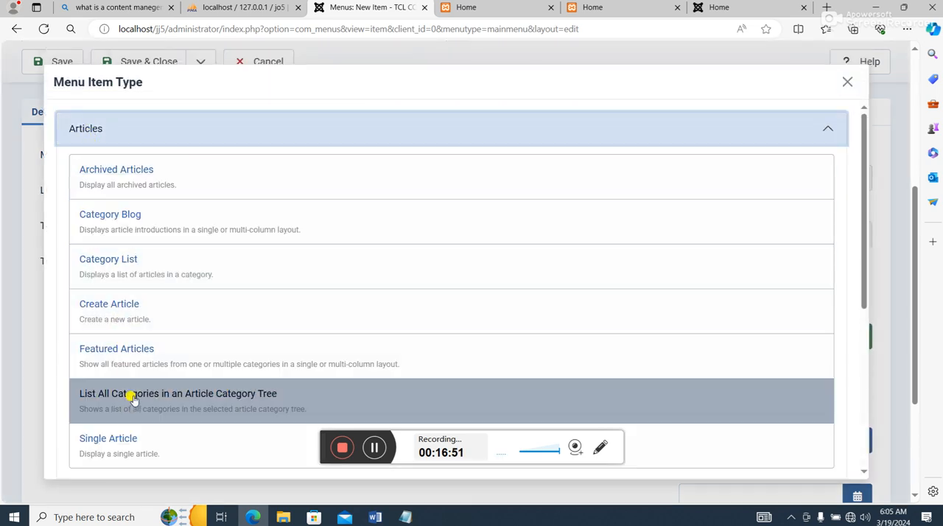
left_click(132, 445)
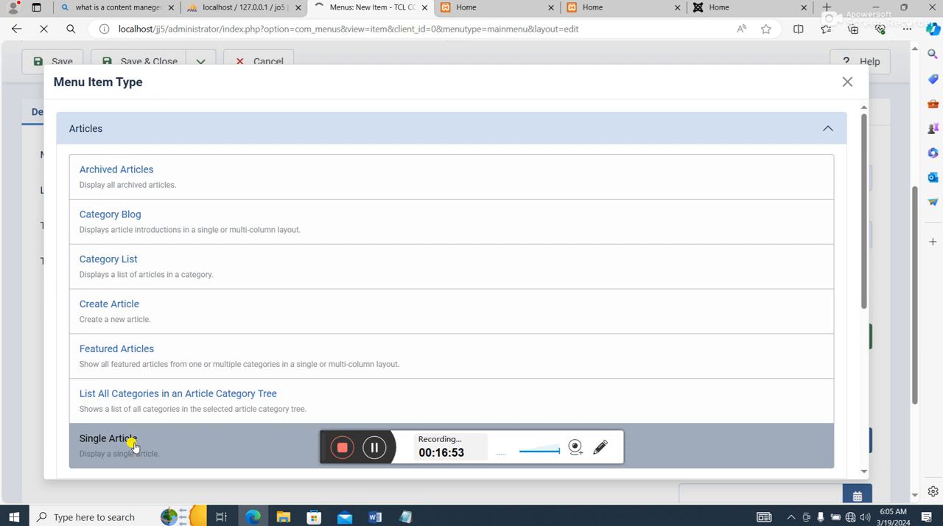
scroll(416, 329, "down", 3)
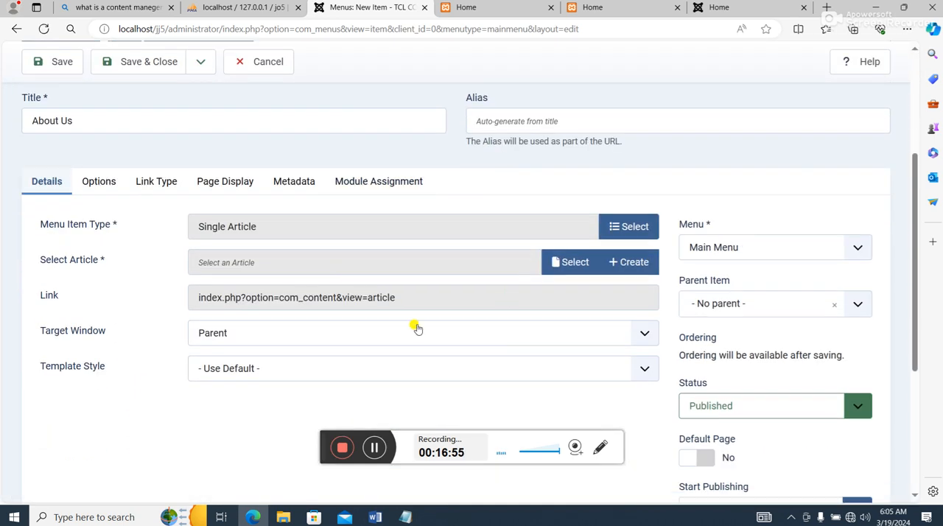
left_click(569, 262)
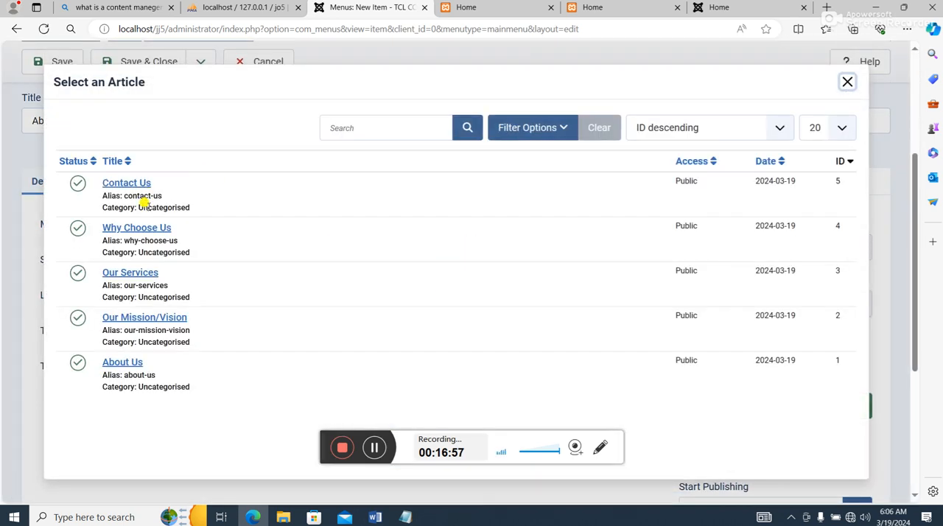
left_click(122, 362)
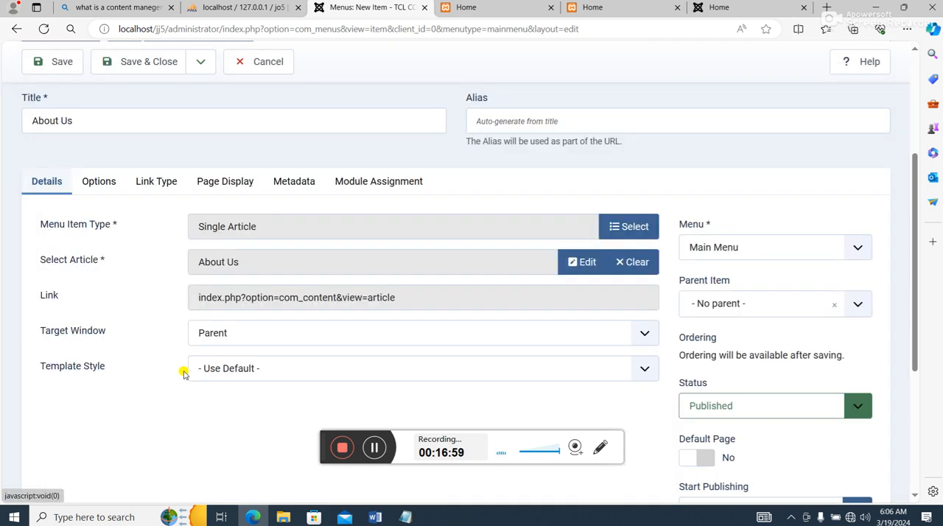
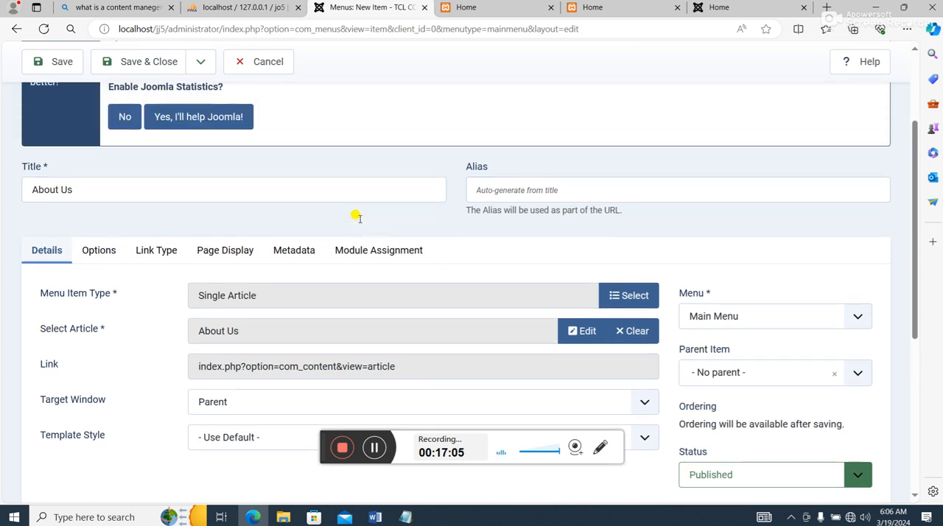
- Save and close the About Us menu item and start another new item in the Main Menu
left_click(145, 64)
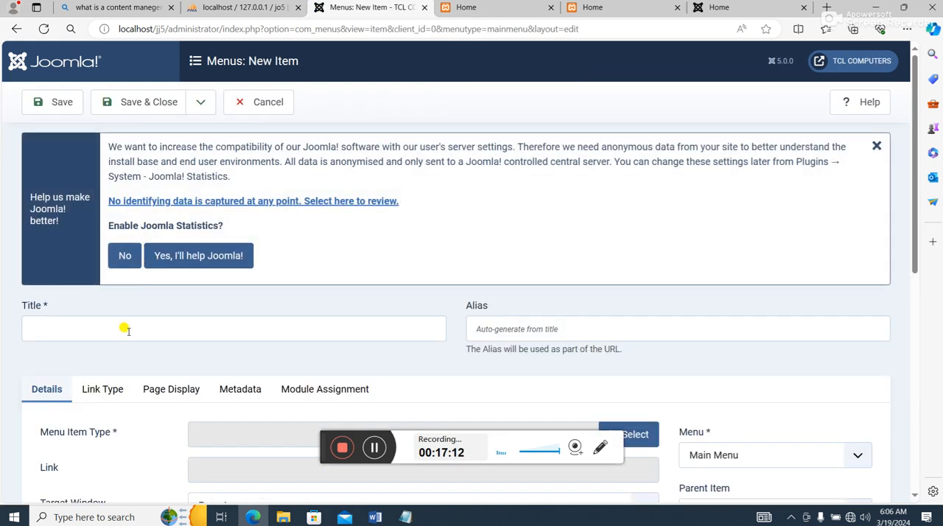
left_click(126, 330)
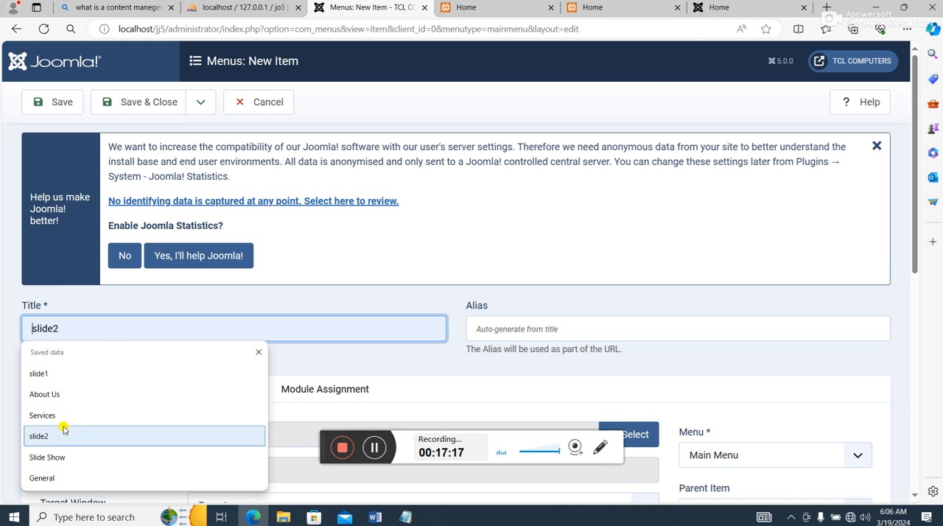
- Copy the heading "Our Mission/Vision" from the Notepad note and paste it as the new menu item's title
left_click(404, 518)
scroll(166, 44, "up", 3)
scroll(140, 133, "down", 10)
scroll(148, 185, "up", 3)
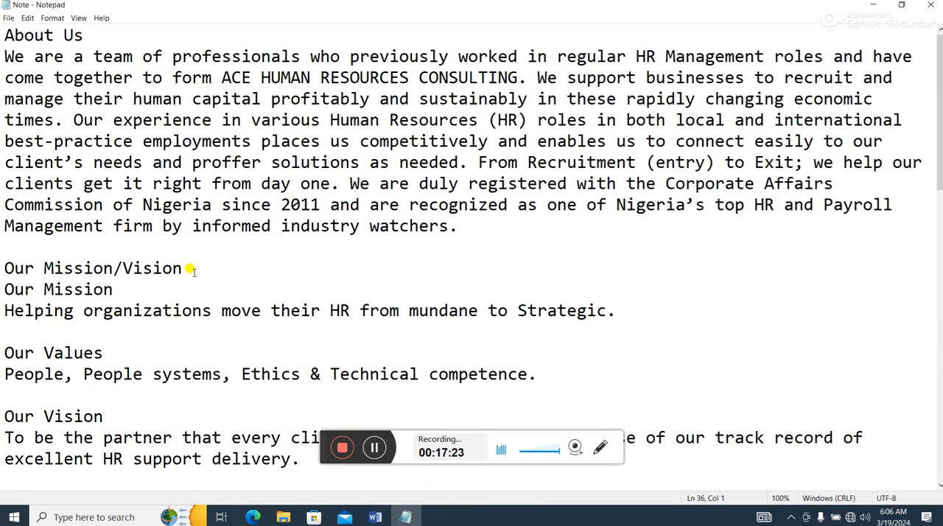
left_click_drag(190, 270, 24, 269)
right_click(17, 267)
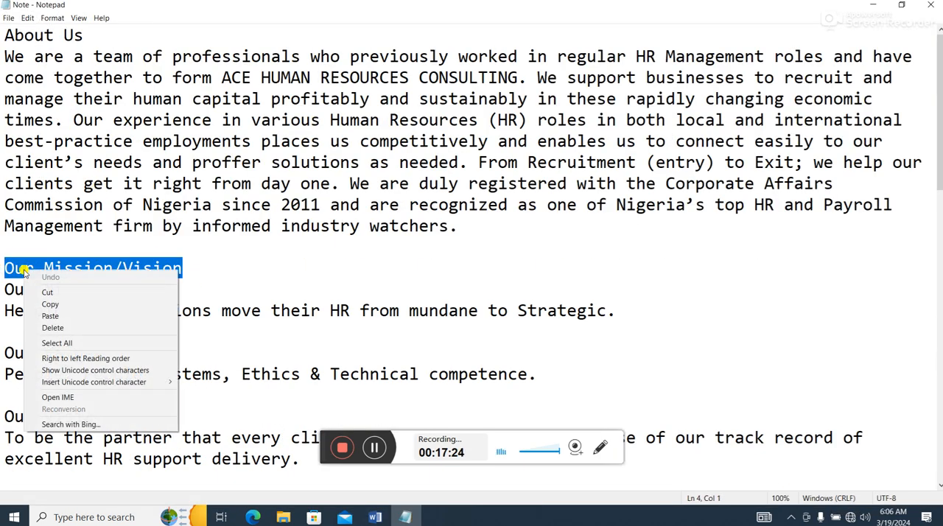
left_click(81, 305)
left_click(876, 8)
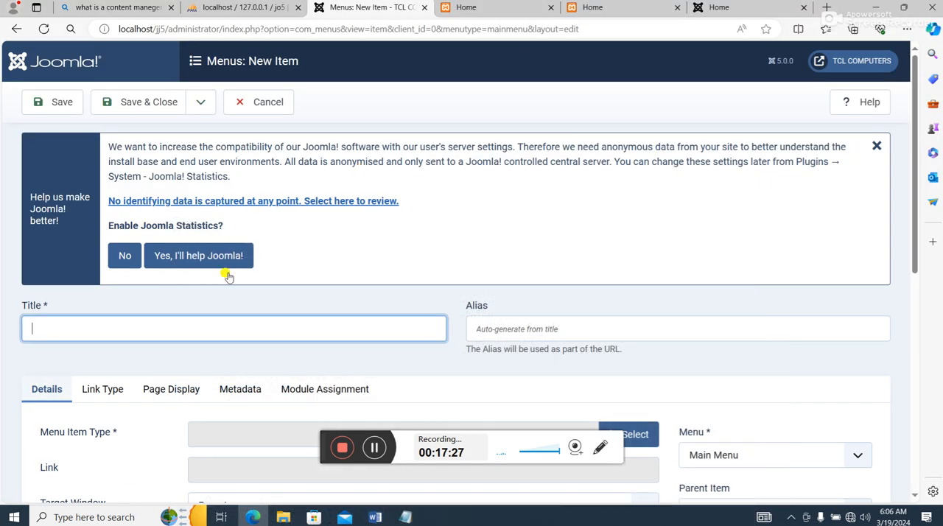
right_click(141, 332)
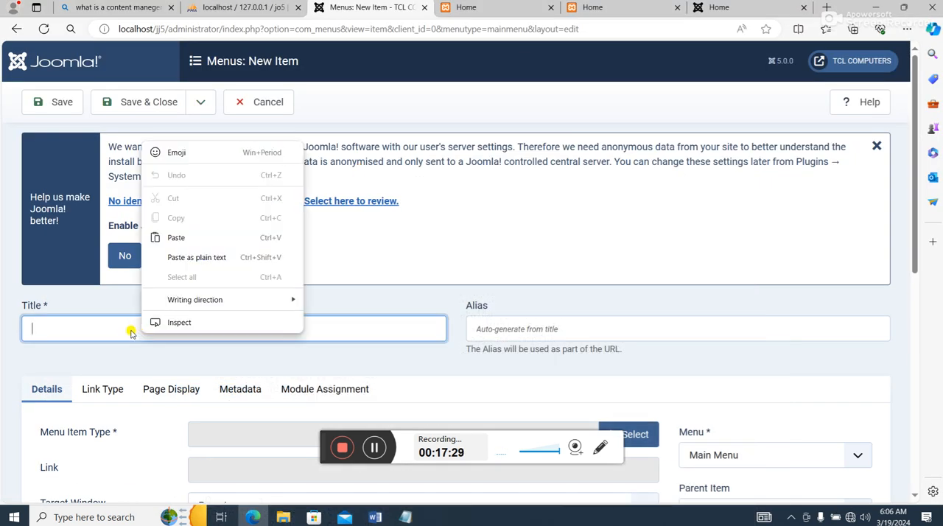
left_click(131, 333)
key("ctrl+v")
- Set the Our Mission/Vision menu item's type to Single Article and choose the Our Mission/Vision article for it
scroll(388, 222, "down", 3)
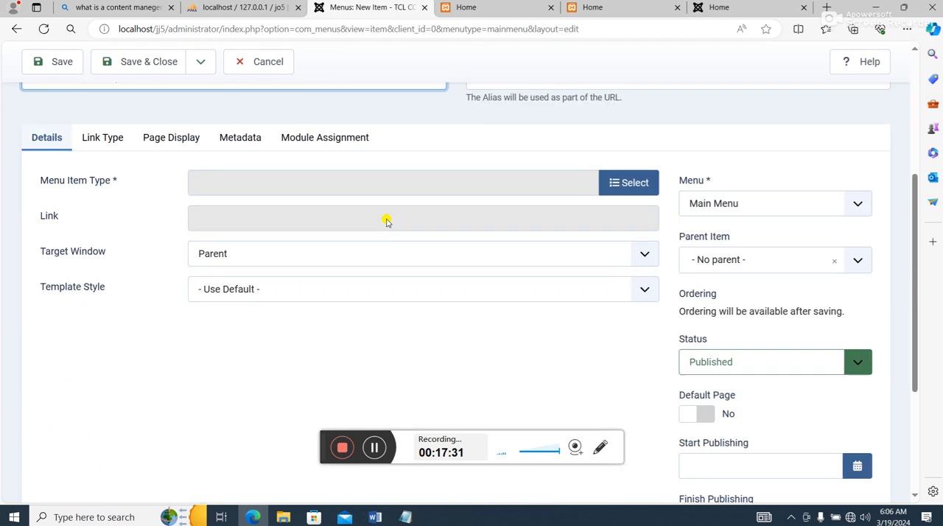
scroll(386, 268, "up", 2)
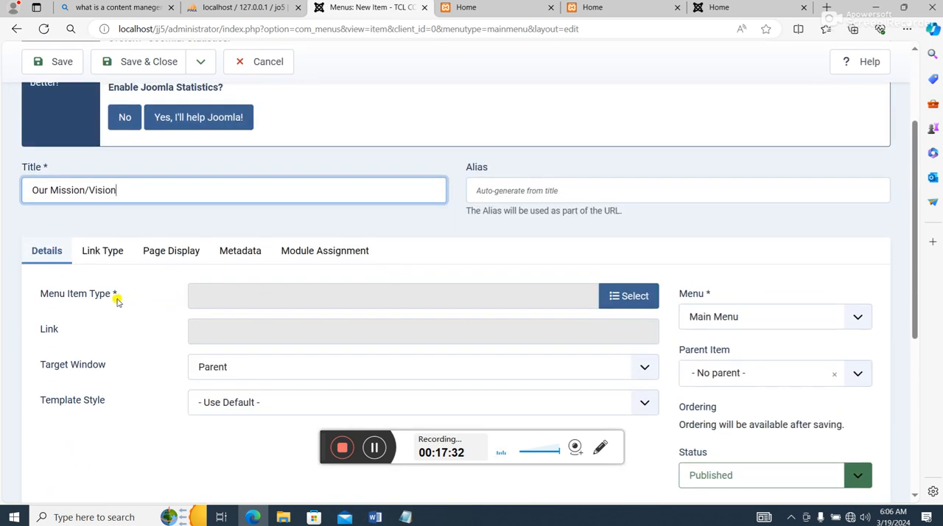
left_click(623, 295)
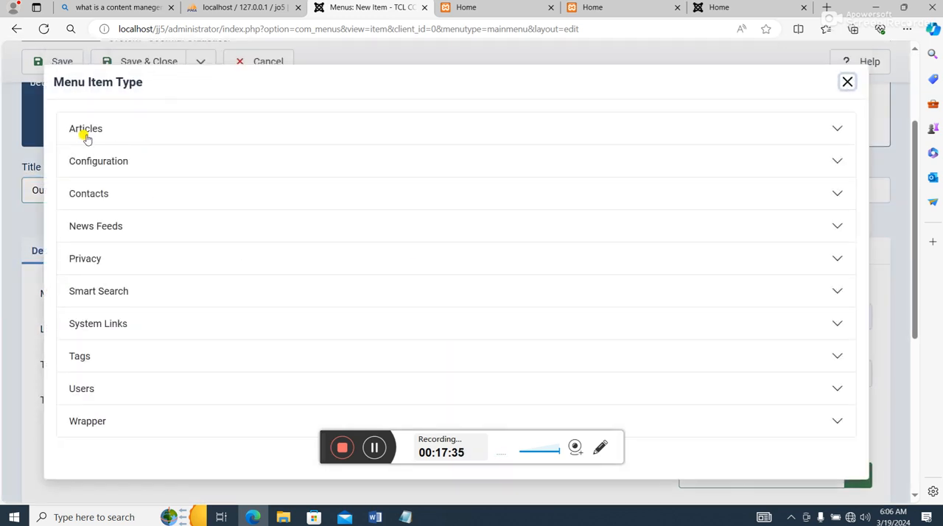
left_click(85, 130)
left_click(86, 440)
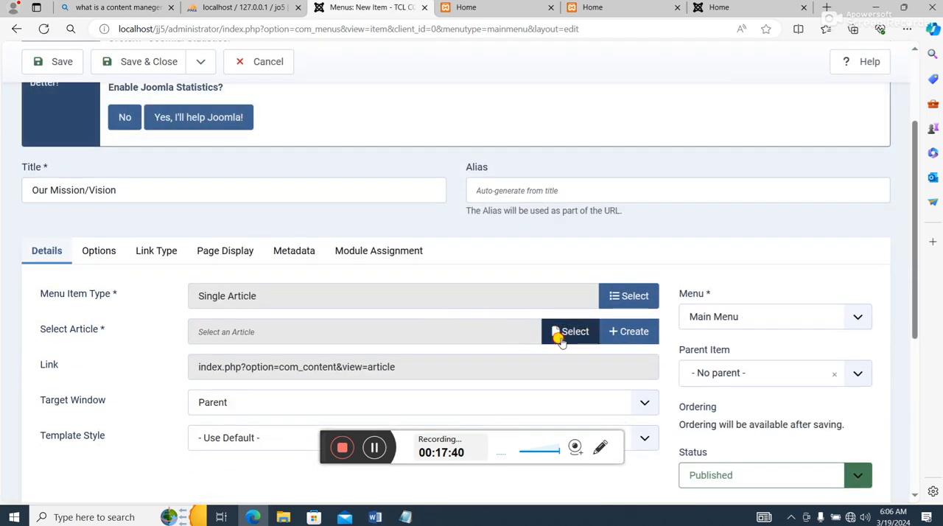
left_click(557, 333)
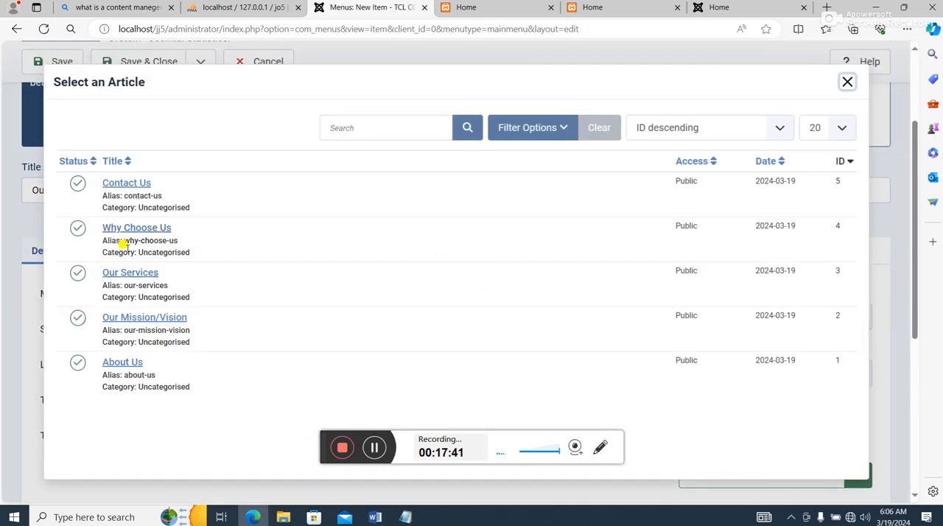
left_click(127, 318)
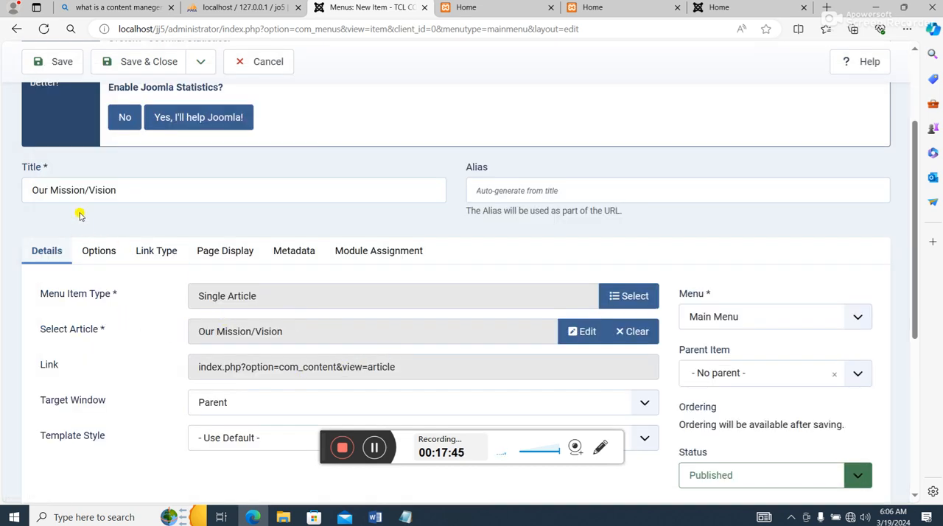
- Make About Us the parent of the Our Mission/Vision menu item, and save and close the item
left_click(728, 374)
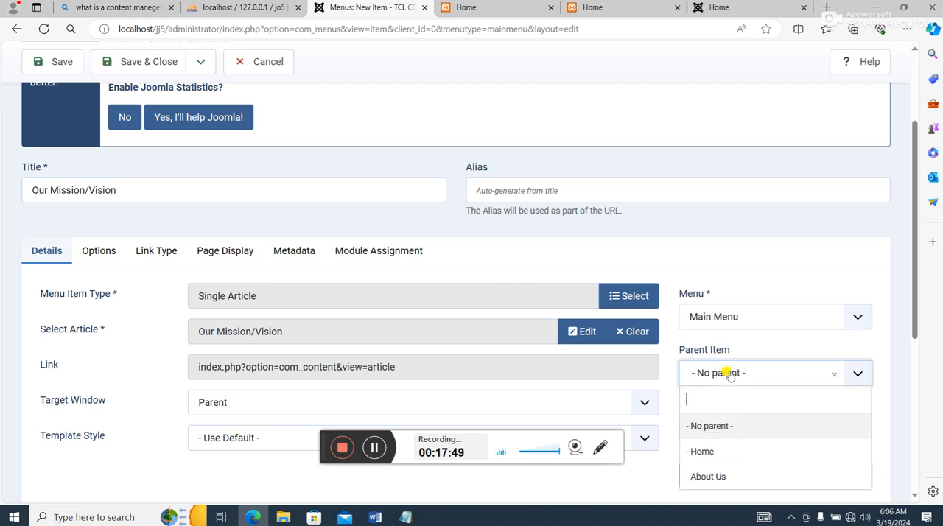
left_click(718, 476)
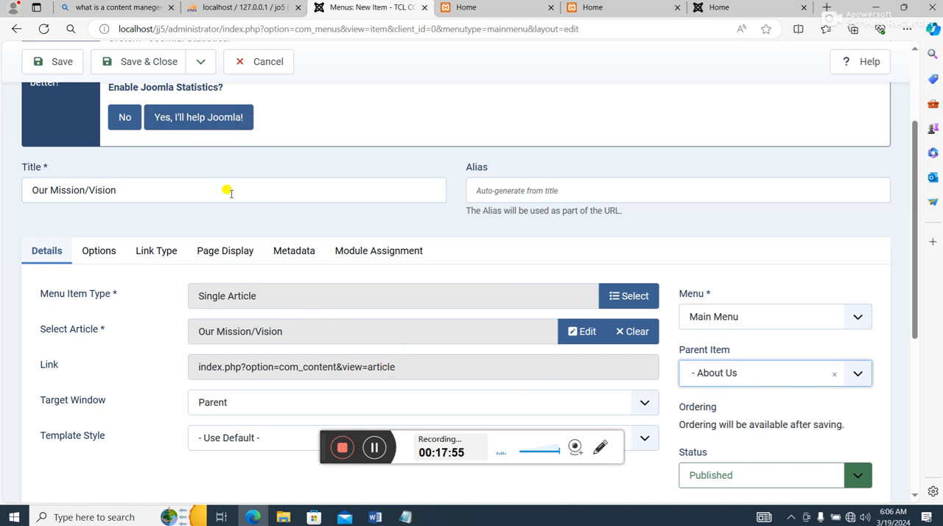
scroll(228, 190, "up", 3)
left_click(155, 103)
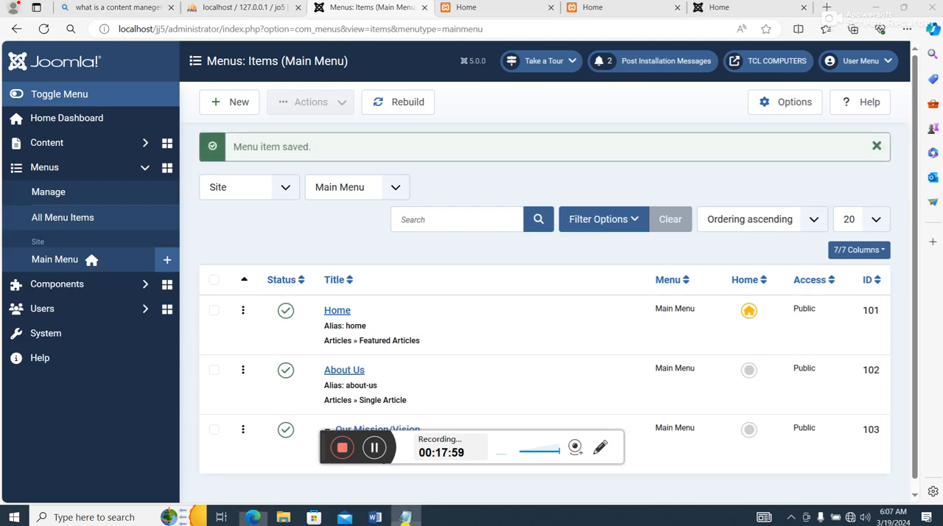
- Copy the heading "Our Services" from the Notepad note and paste it as the title of a new Main Menu item
left_click(406, 516)
scroll(155, 280, "down", 2)
scroll(153, 282, "down", 4)
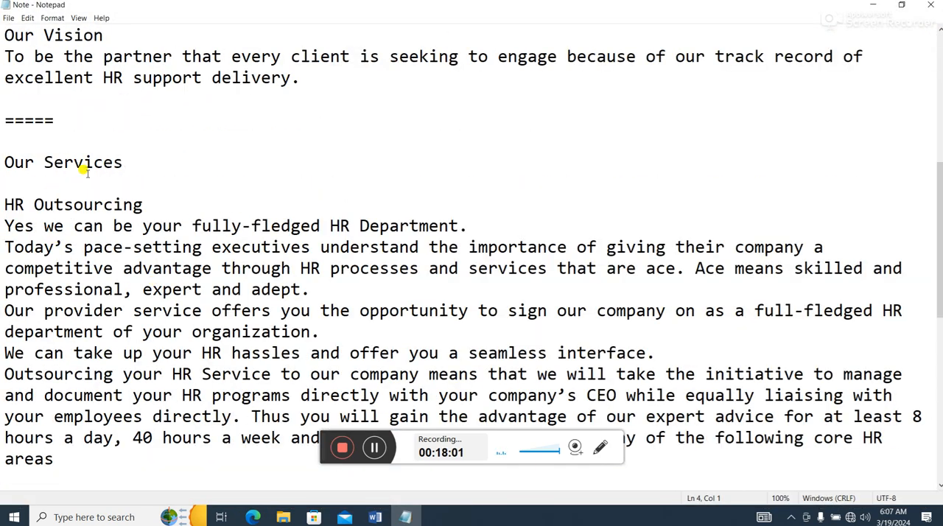
left_click_drag(127, 159, 2, 164)
right_click(16, 159)
left_click(69, 196)
left_click(865, 5)
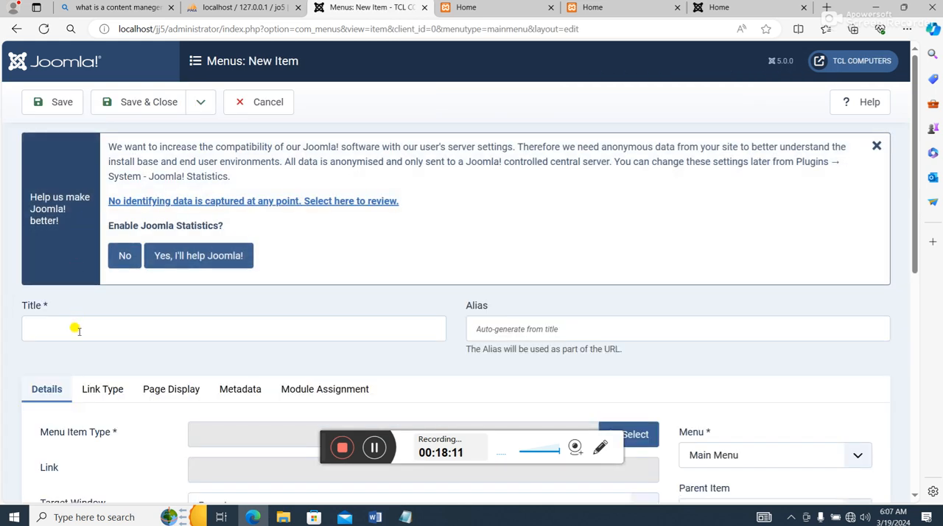
right_click(76, 331)
left_click(110, 227)
- Set the Our Services menu item's type to Single Article with the Our Services article, and save and close it
scroll(158, 247, "down", 4)
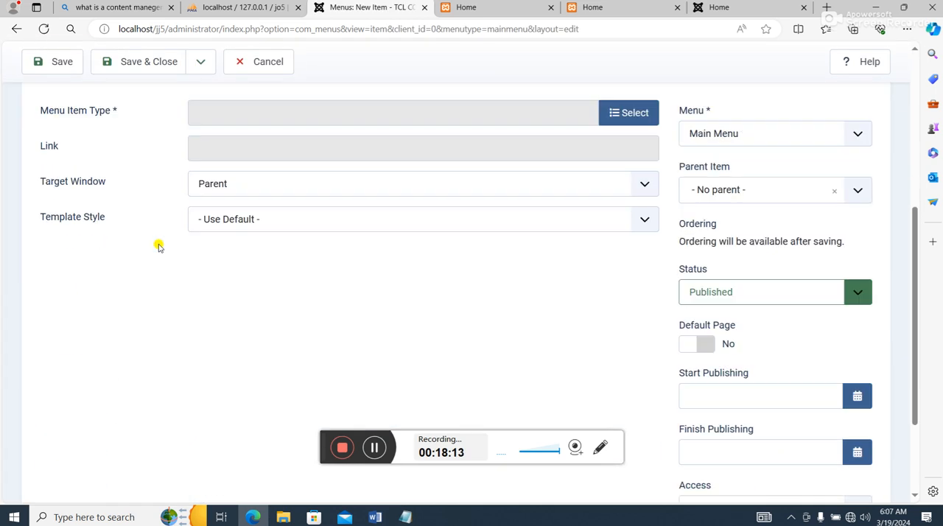
scroll(221, 258, "up", 2)
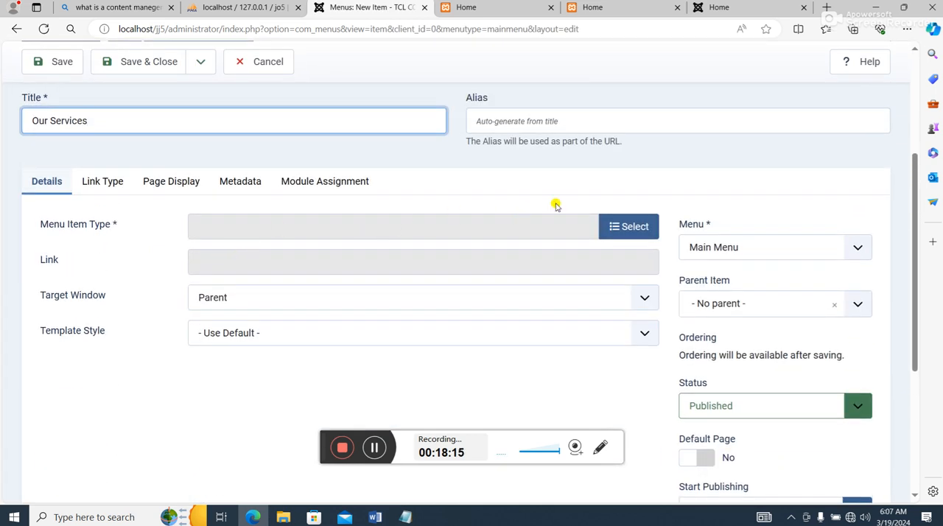
left_click(628, 226)
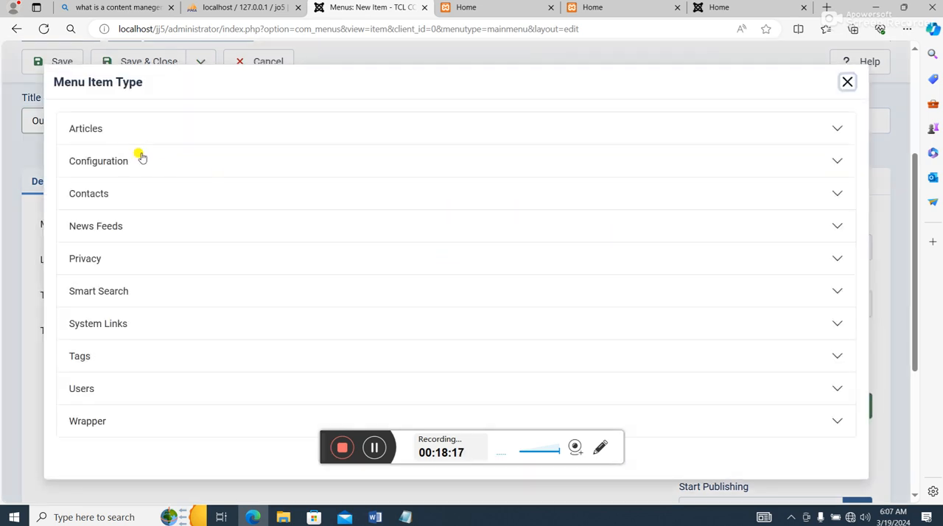
left_click(94, 133)
scroll(127, 331, "down", 2)
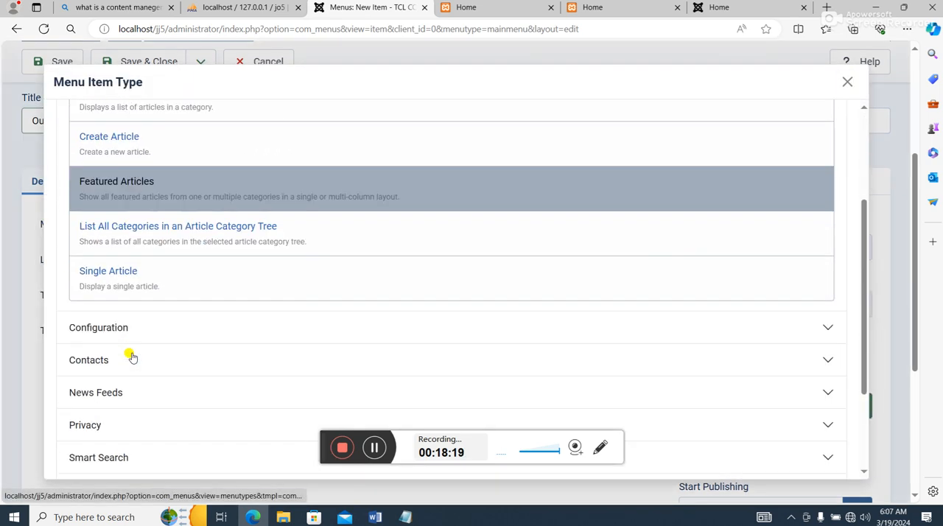
left_click(122, 274)
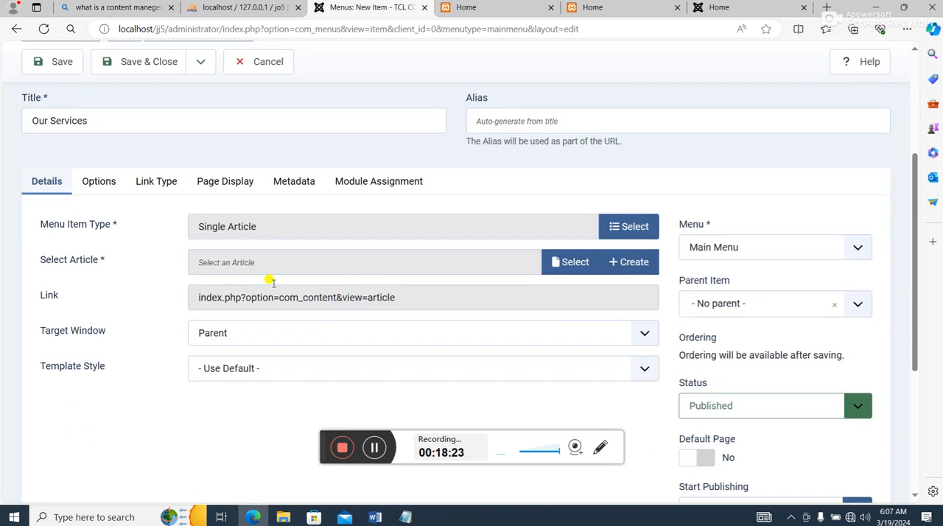
left_click(574, 263)
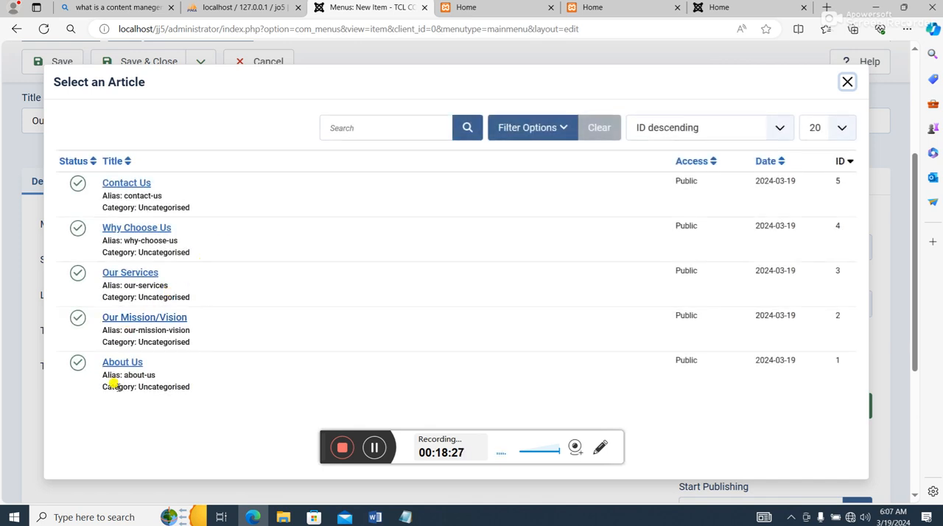
left_click(122, 272)
scroll(244, 288, "down", 3)
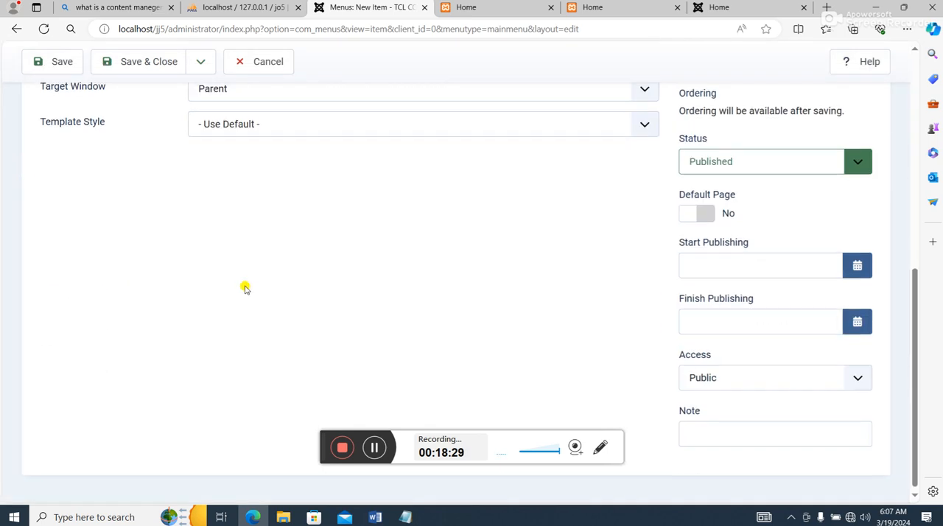
scroll(248, 291, "up", 2)
scroll(72, 283, "up", 5)
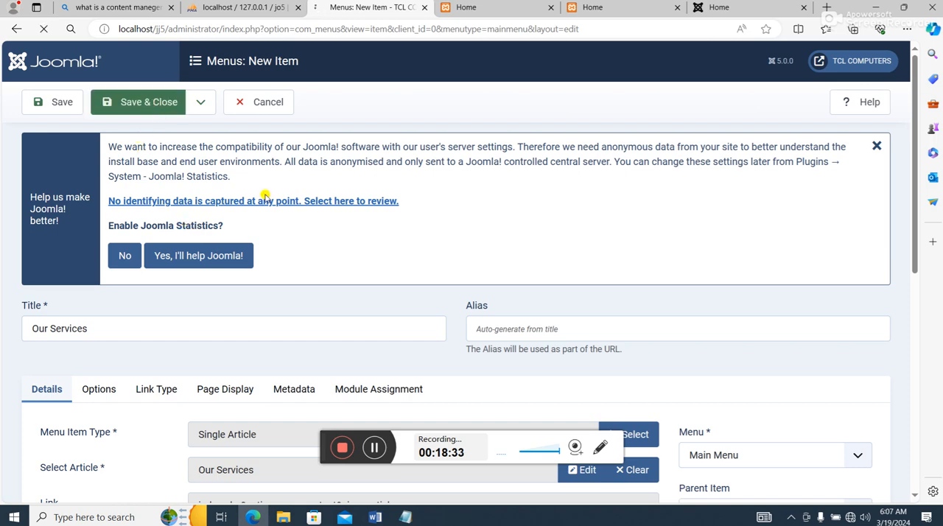
- Copy the heading "Why Choose Us" from the Notepad note and paste it as the title of a new Main Menu item
left_click(405, 517)
scroll(359, 368, "down", 6)
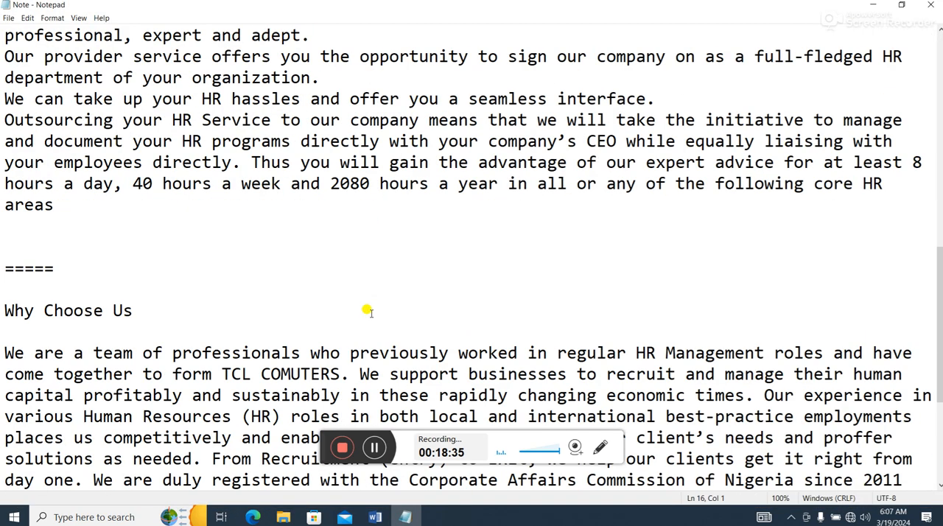
left_click_drag(136, 180, 1, 188)
right_click(15, 190)
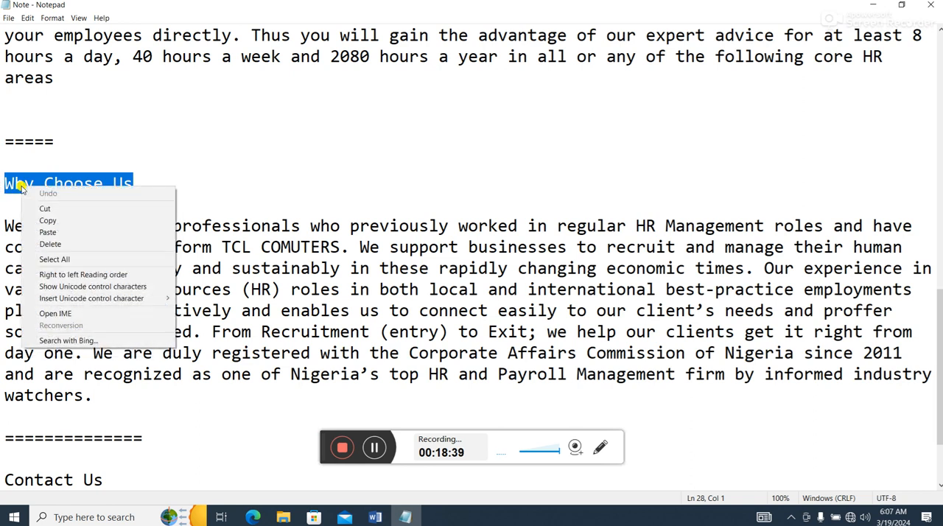
left_click(65, 218)
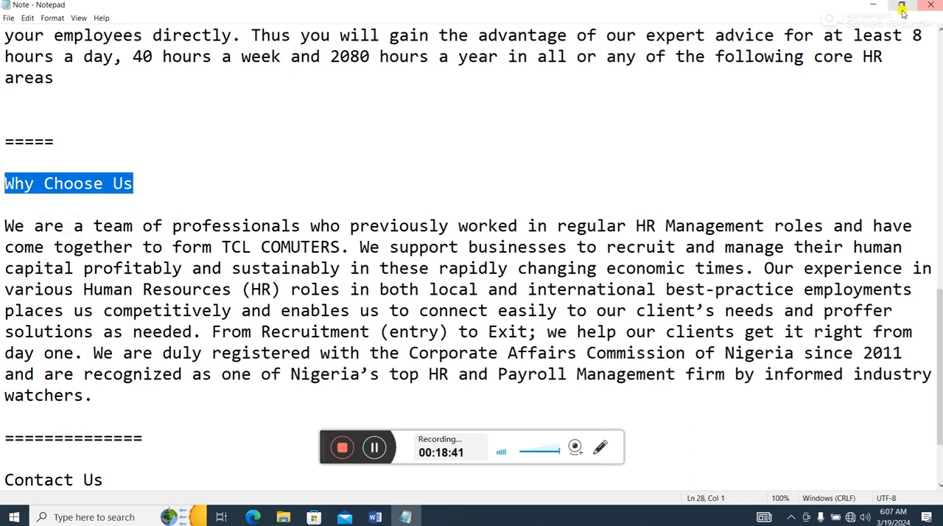
left_click(874, 5)
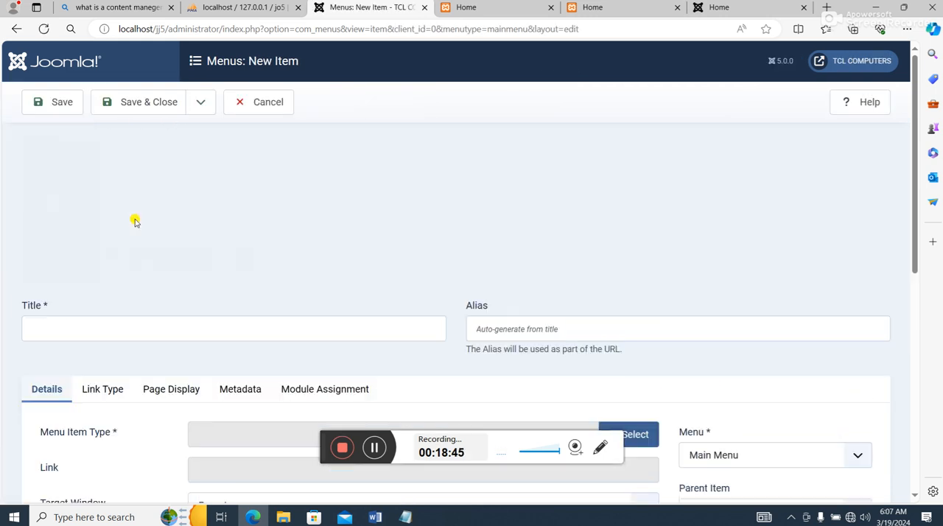
left_click(87, 333)
right_click(87, 334)
left_click(98, 233)
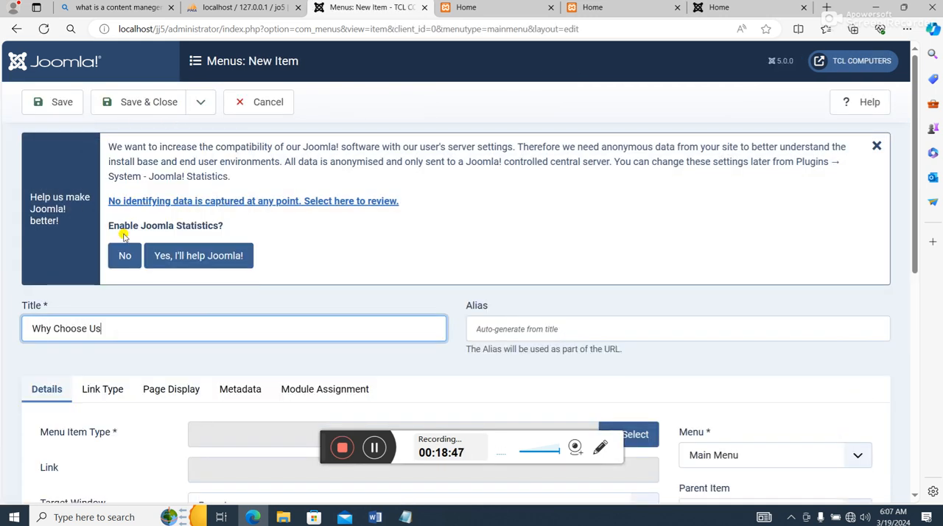
- Set the Why Choose Us menu item's type to Single Article with the Why Choose Us article, and save and close it
scroll(236, 290, "down", 4)
left_click(627, 157)
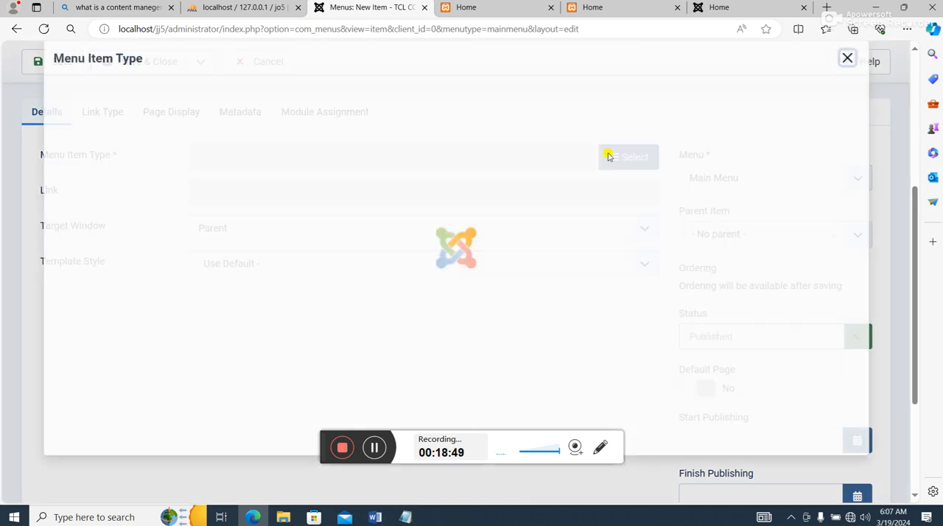
left_click(85, 130)
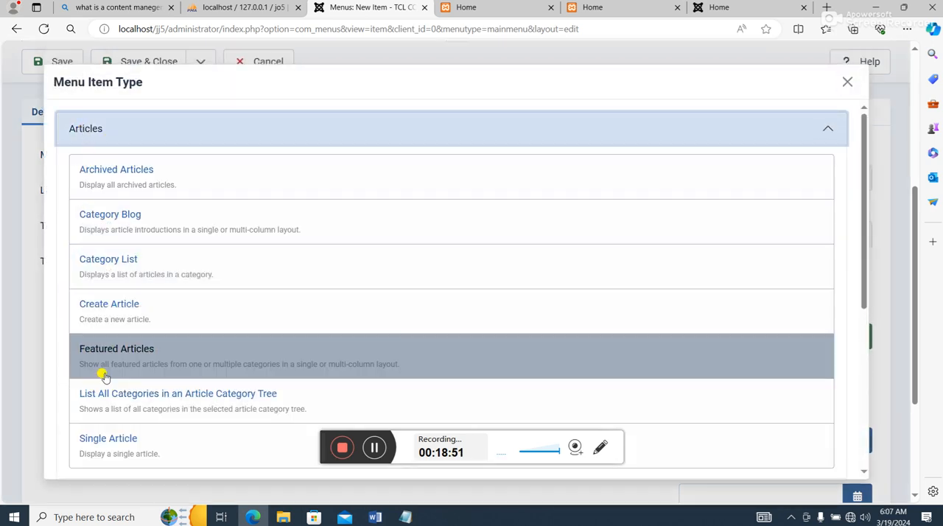
left_click(499, 355)
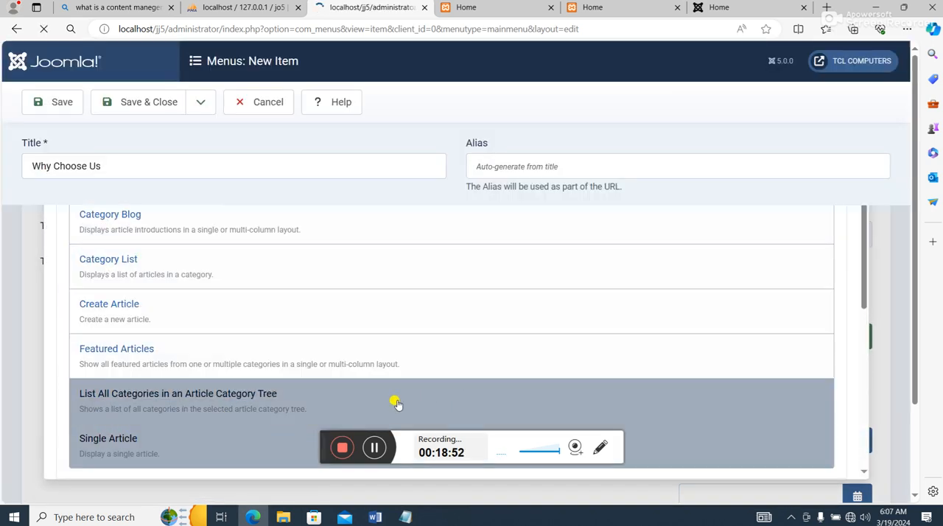
scroll(575, 362, "down", 4)
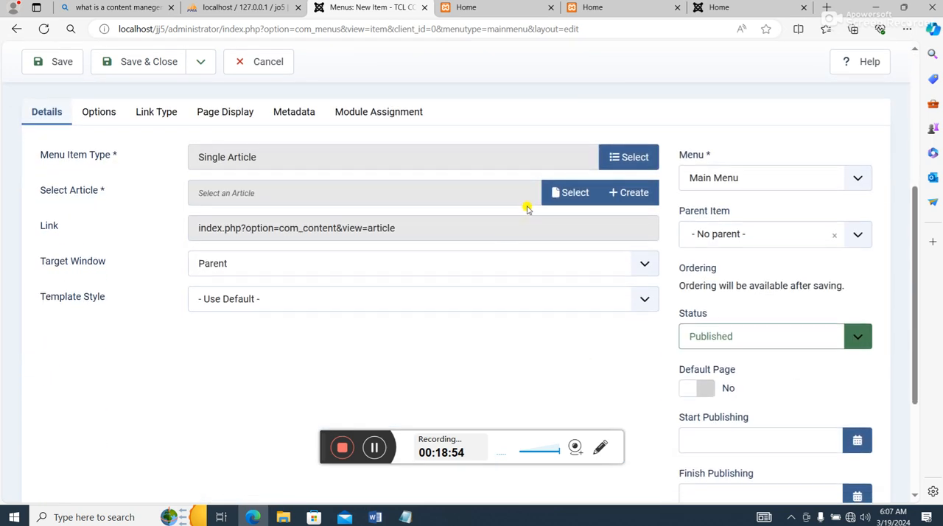
left_click(554, 193)
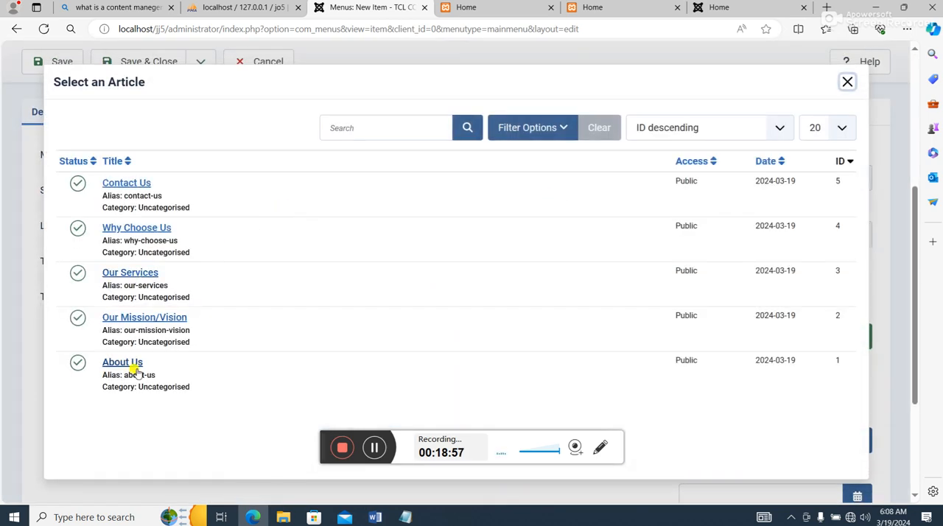
left_click(142, 230)
scroll(292, 244, "up", 5)
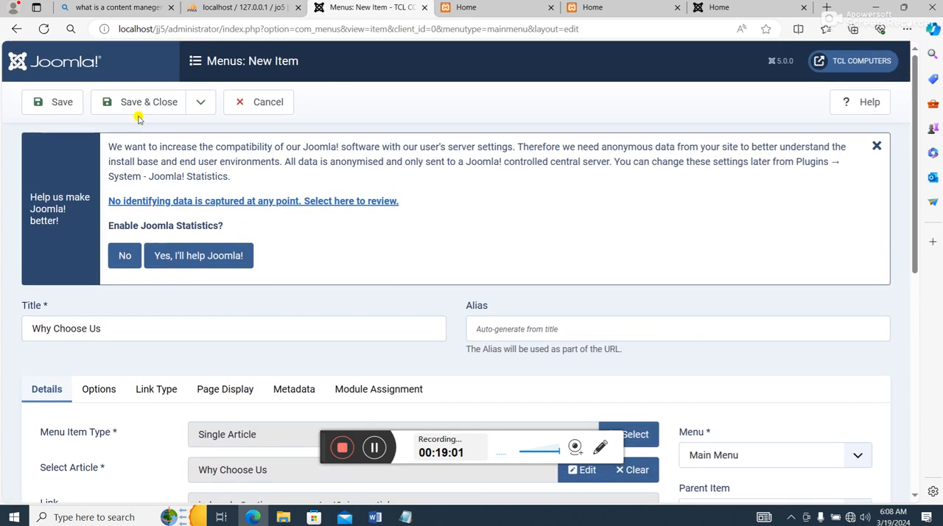
left_click(137, 108)
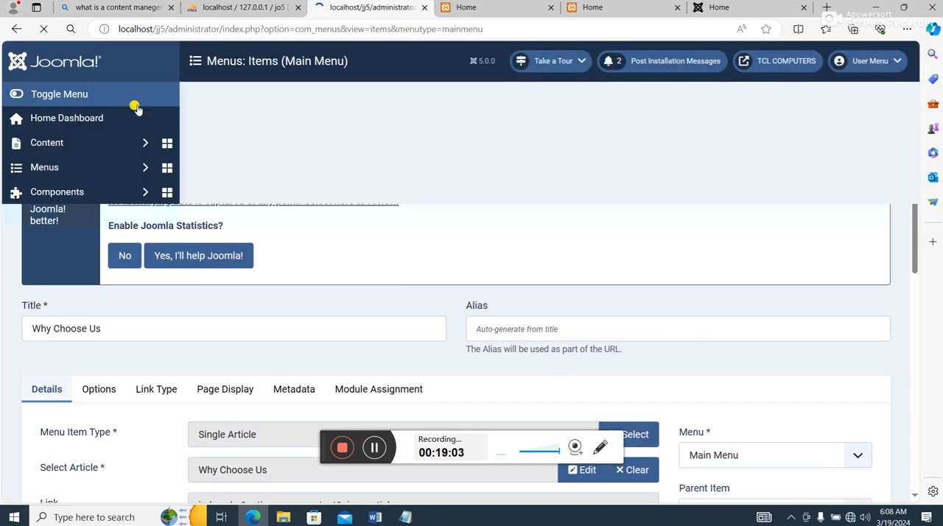
- Start a new Main Menu item and title it Contact Us
scroll(375, 377, "down", 2)
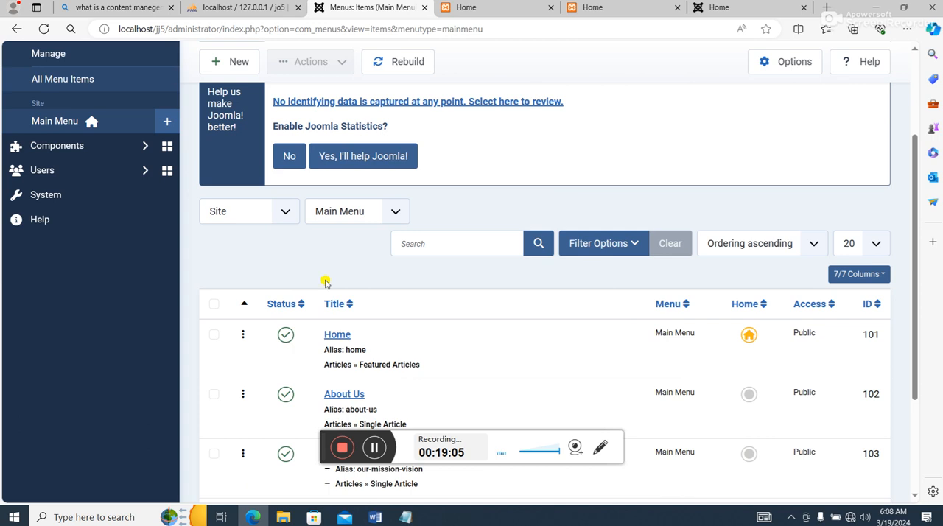
scroll(262, 221, "up", 2)
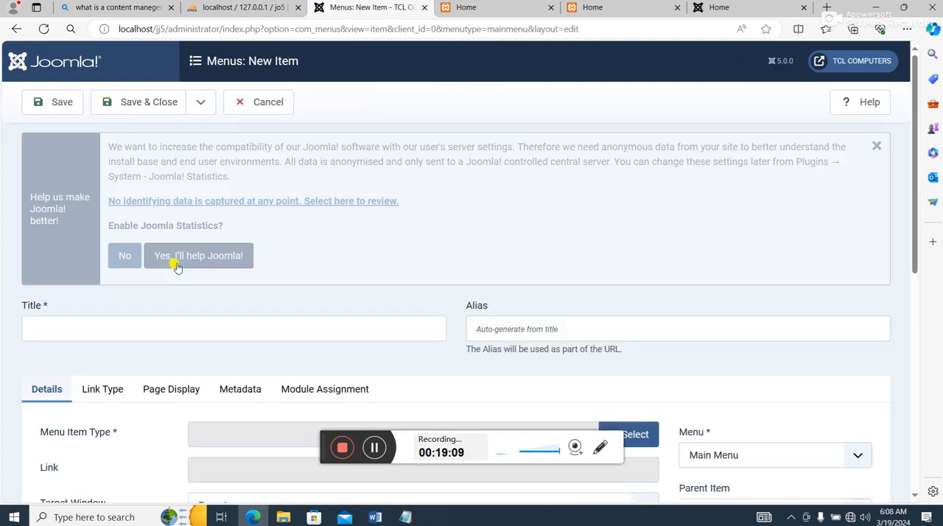
left_click(139, 329)
type("Contact Us")
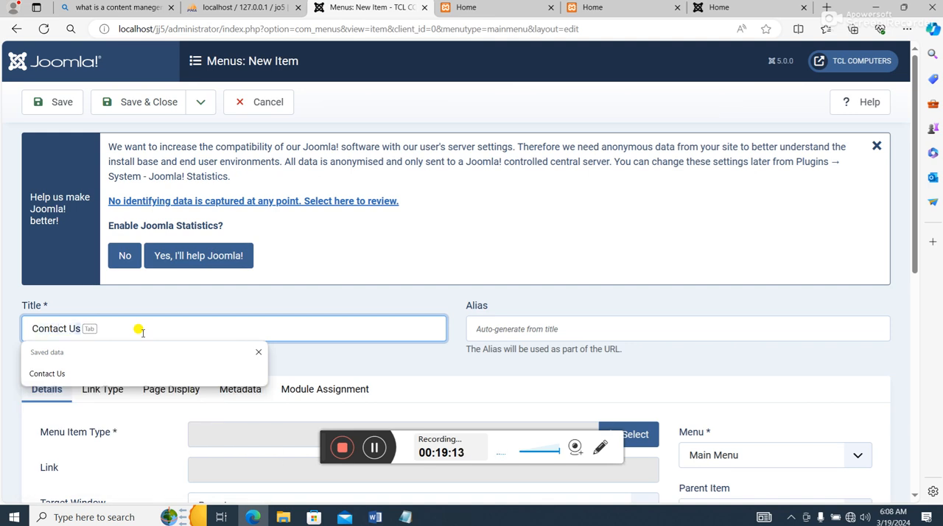
key("Tab")
left_click(358, 358)
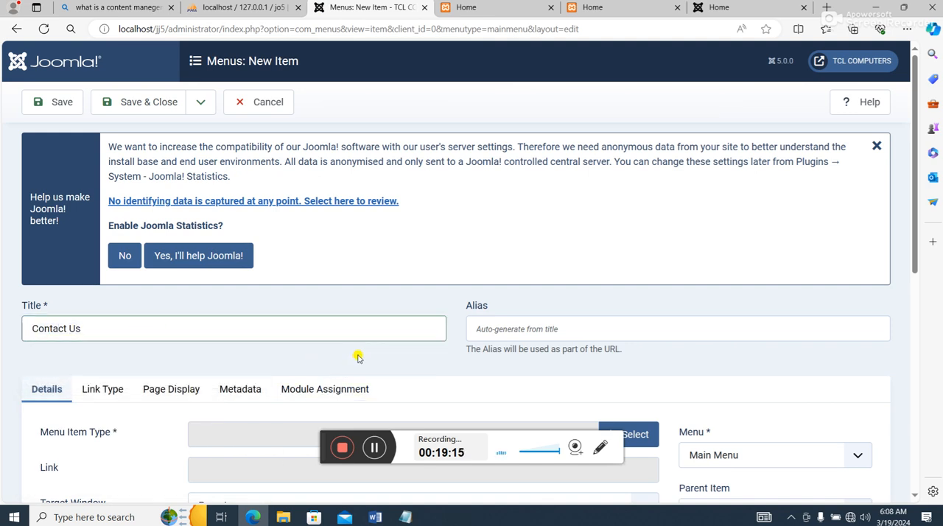
- Set the Contact Us menu item's type to Single Article with the Contact Us article, and save and close it
scroll(360, 317, "down", 4)
left_click(640, 157)
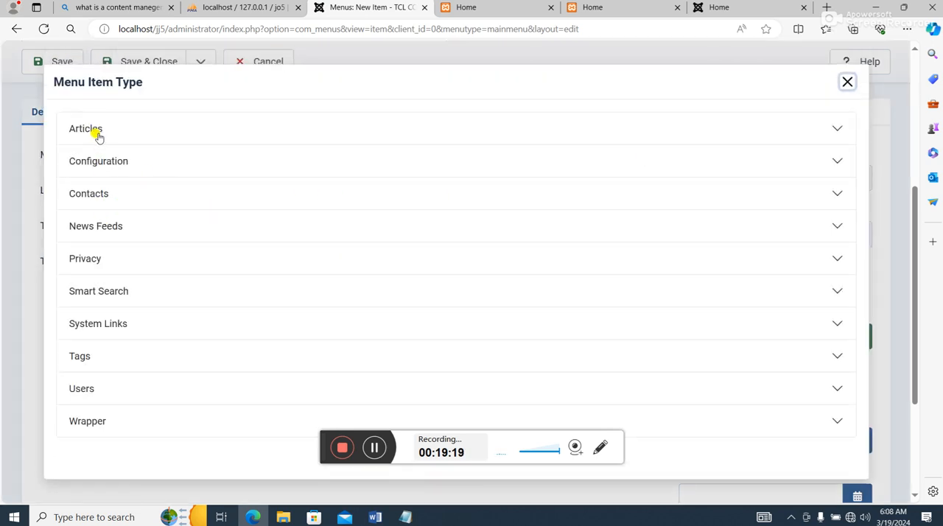
left_click(98, 136)
scroll(103, 354, "down", 3)
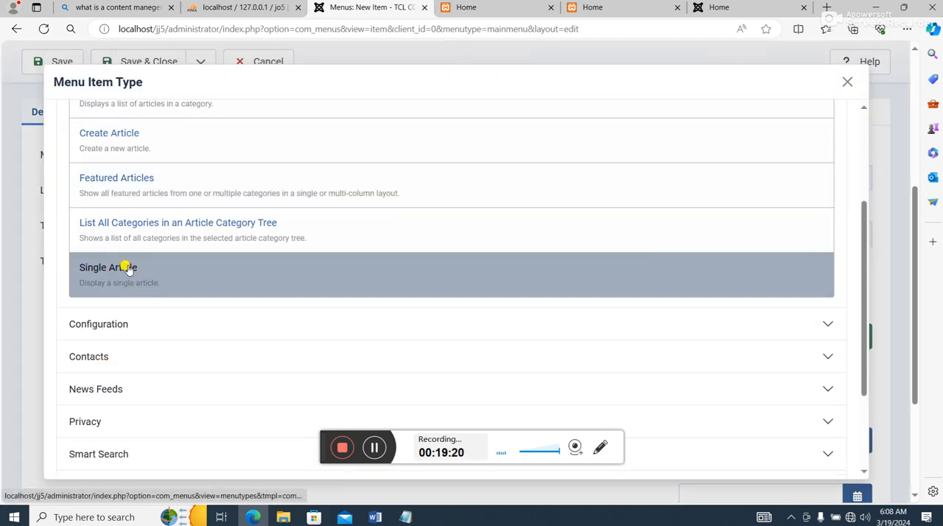
left_click(128, 272)
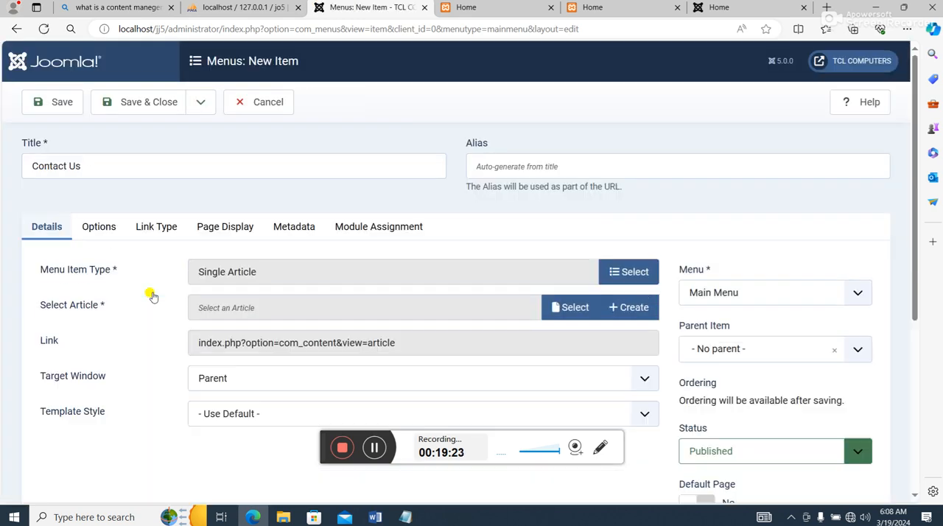
scroll(398, 280, "down", 2)
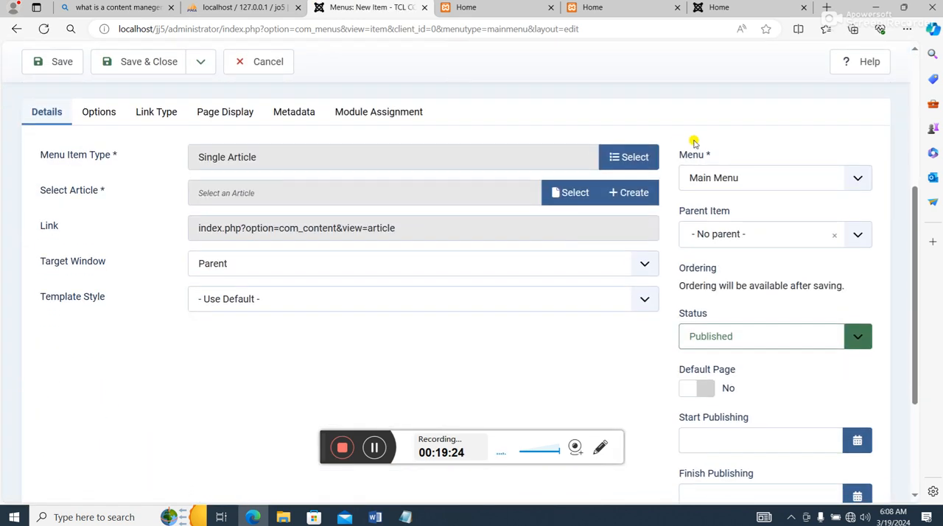
left_click(575, 196)
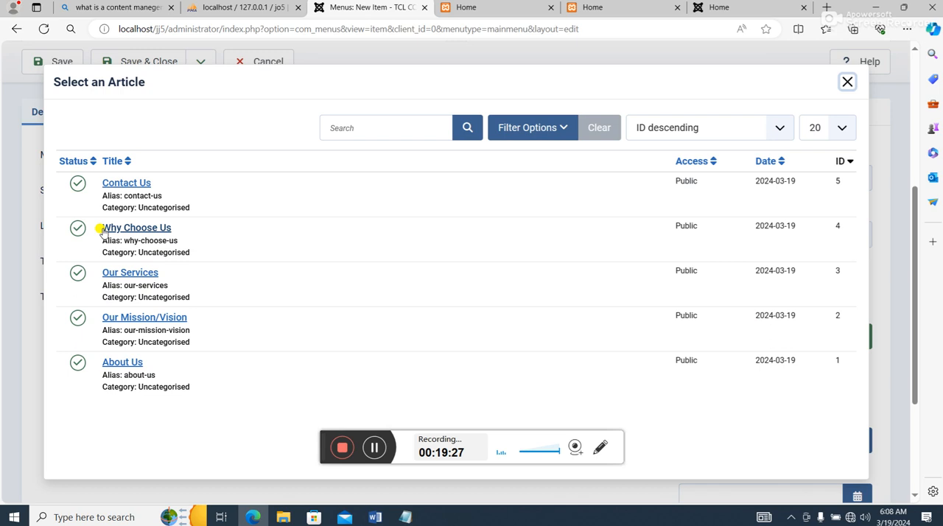
left_click(130, 185)
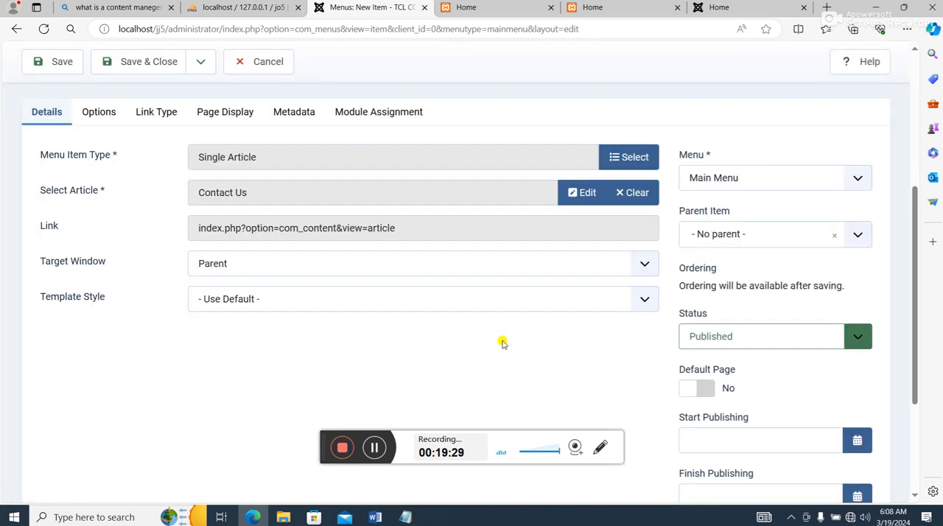
scroll(502, 347, "up", 5)
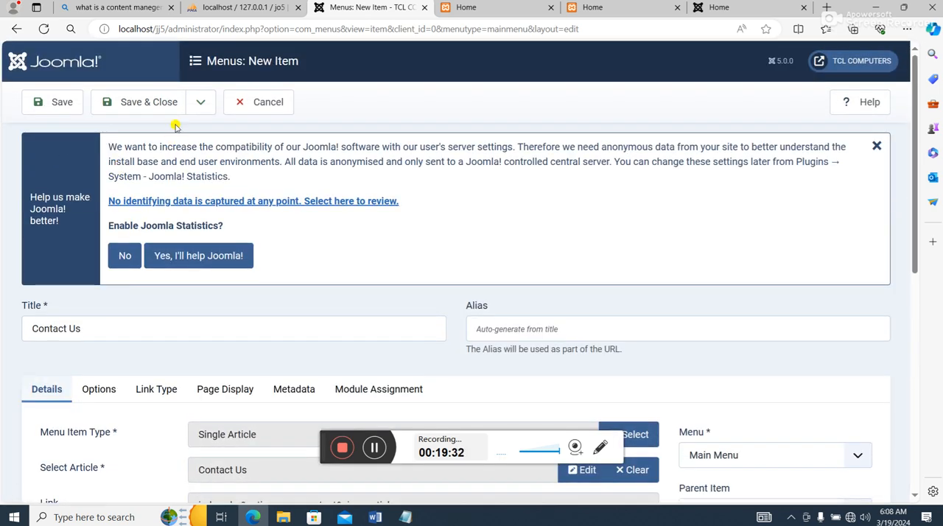
left_click(146, 101)
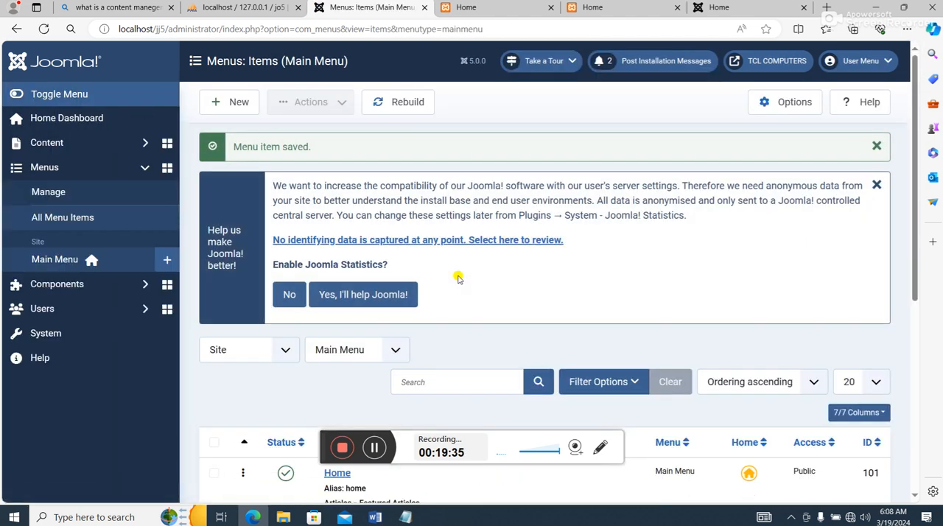
- Review the list of Main Menu items, including their order, nesting and types
scroll(450, 273, "down", 5)
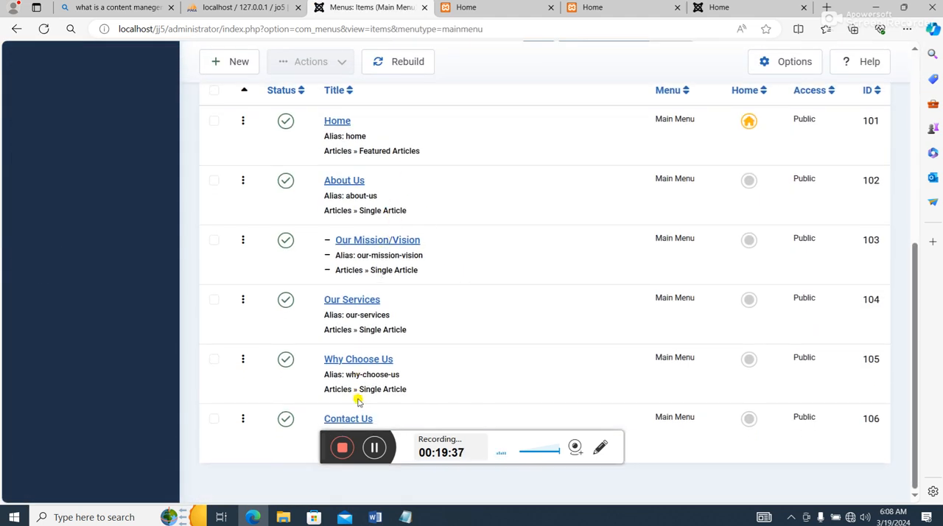
scroll(355, 401, "up", 3)
scroll(347, 343, "down", 3)
scroll(355, 341, "up", 5)
scroll(361, 322, "down", 2)
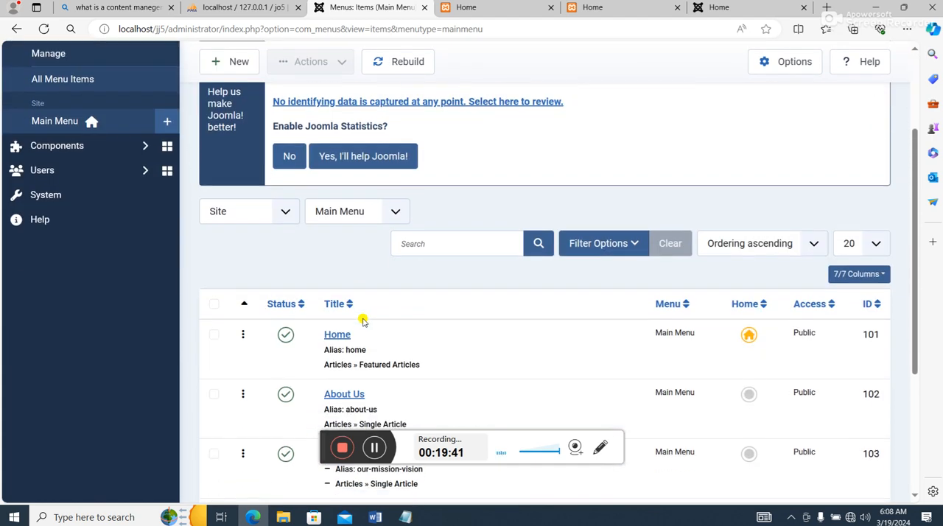
scroll(361, 320, "down", 3)
scroll(360, 311, "up", 3)
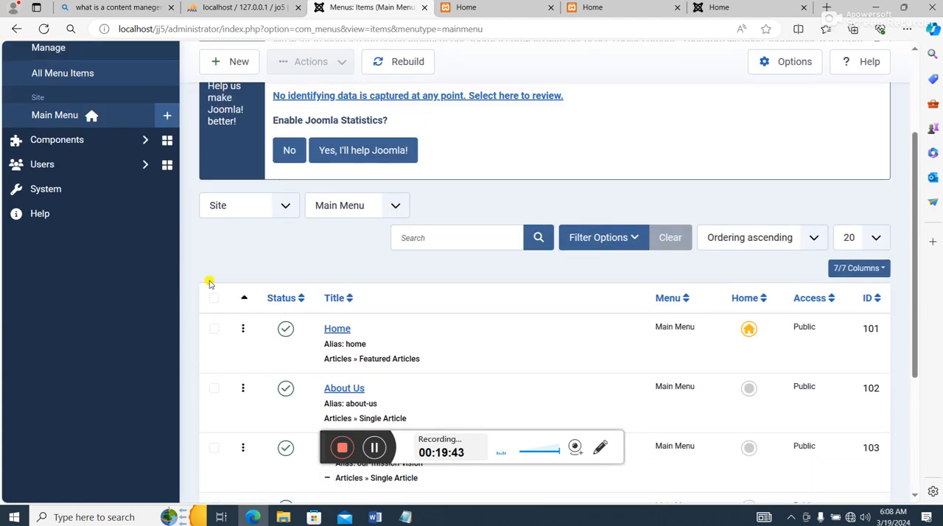
scroll(545, 110, "up", 2)
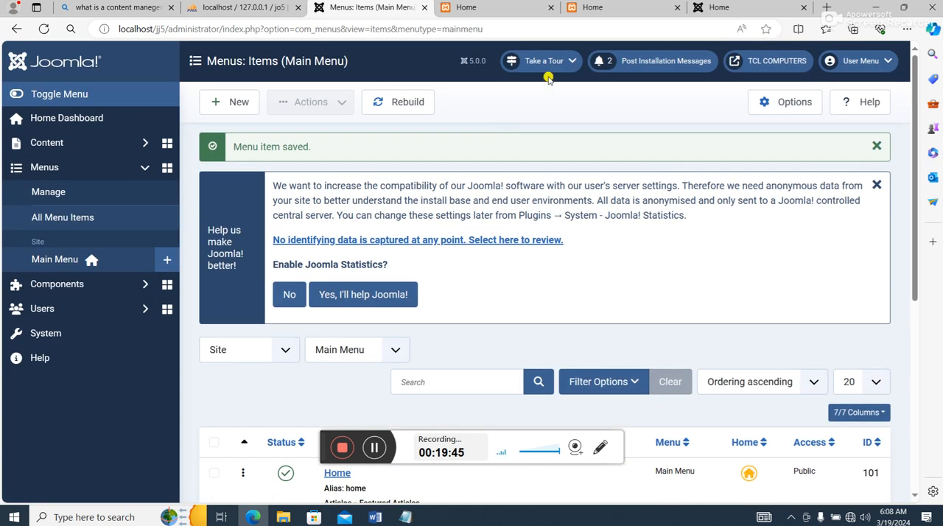
- Reload the site's front end at localhost/jj5 to check the menu, and return to the Joomla administrator
left_click(601, 7)
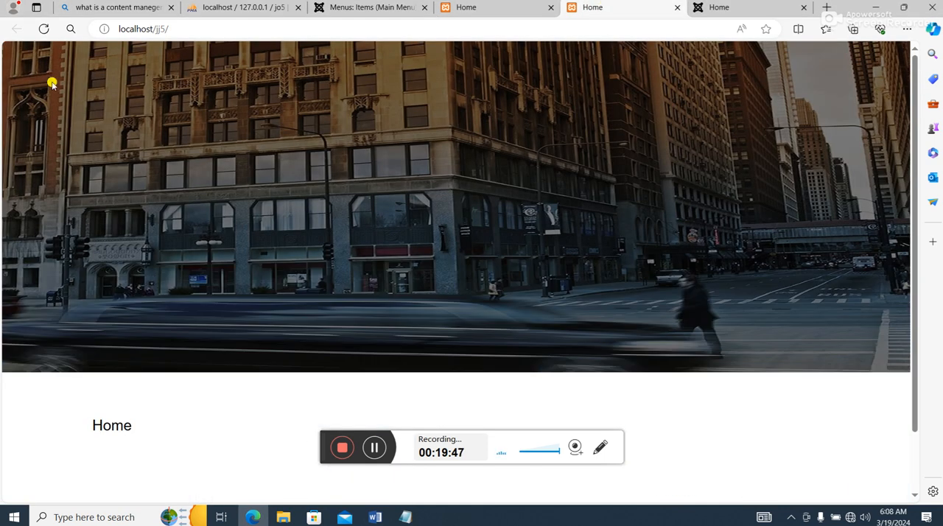
left_click(45, 30)
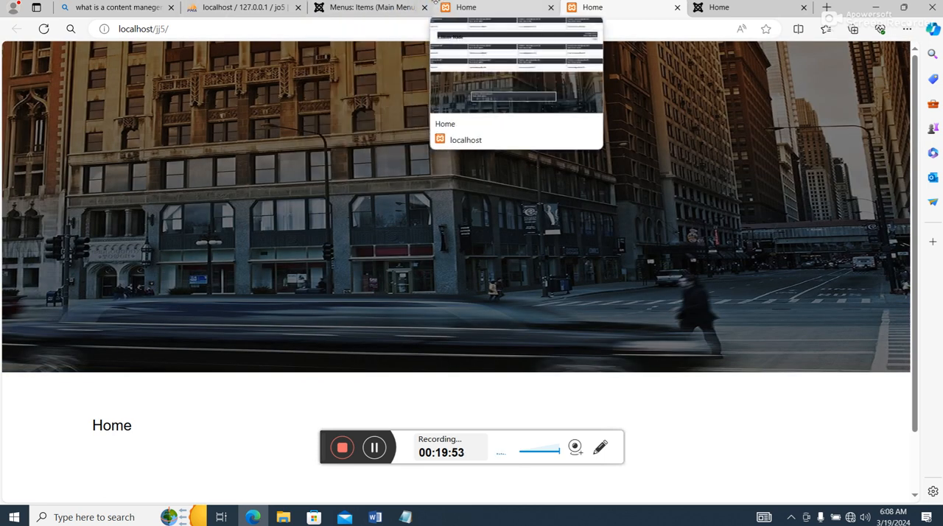
left_click(349, 9)
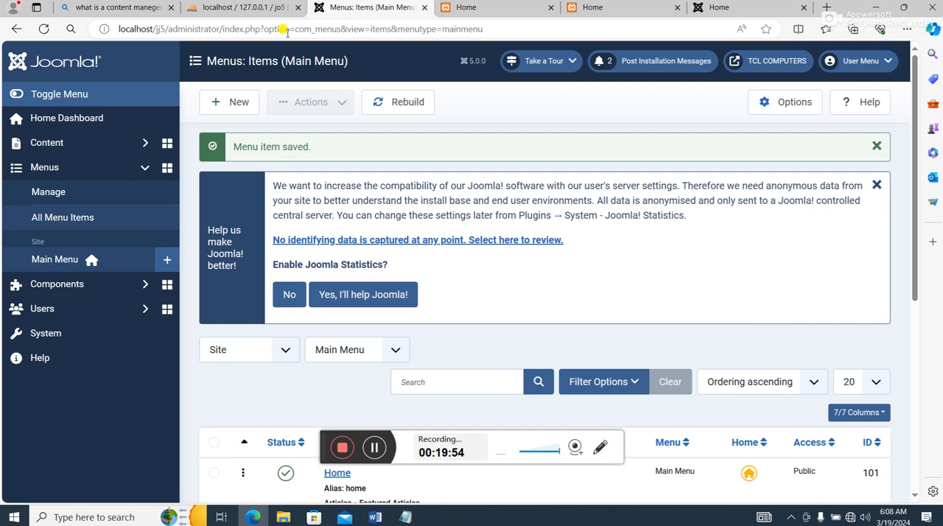
- Open the list of site modules from the System dashboard and unpublish the Login Form module
left_click(46, 333)
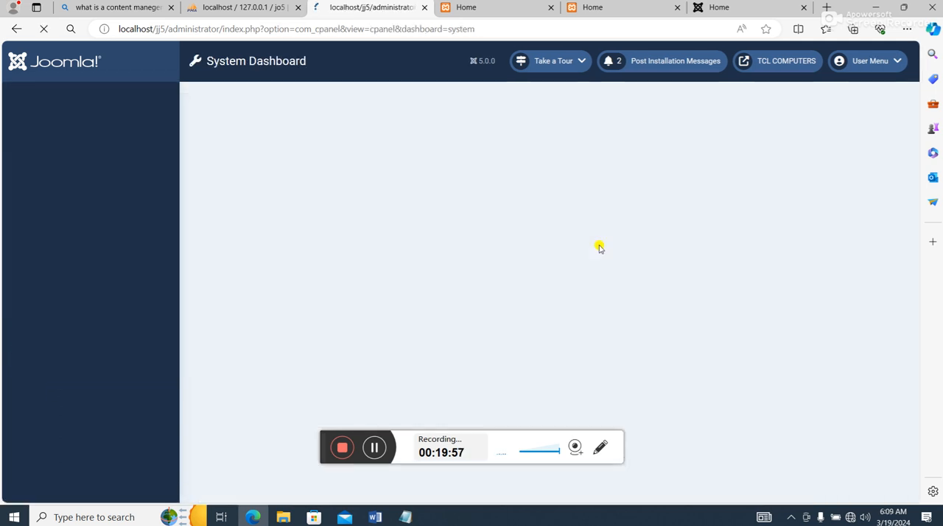
scroll(615, 244, "down", 3)
scroll(556, 288, "down", 1)
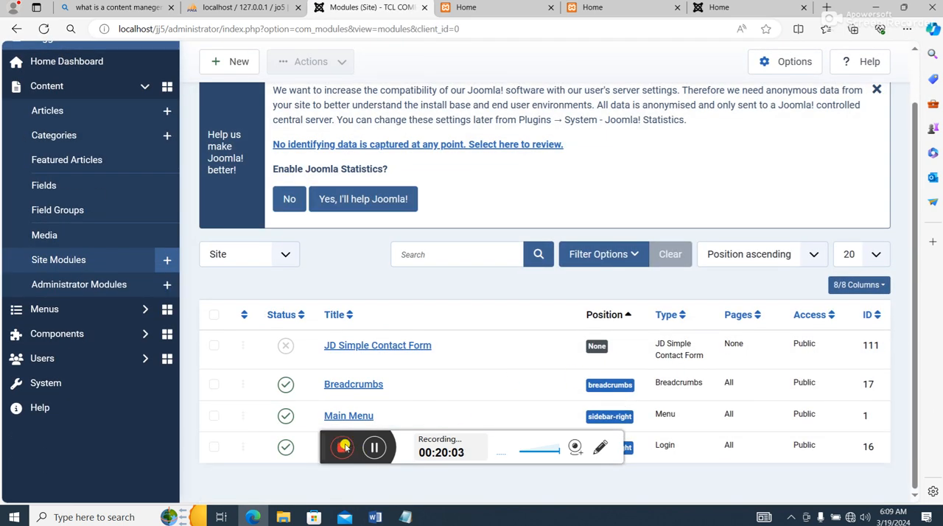
left_click_drag(324, 438, 373, 472)
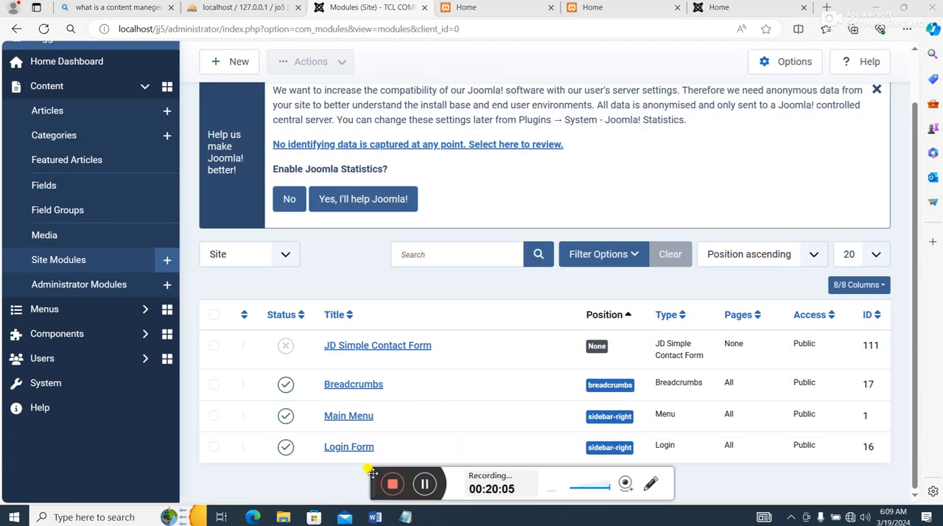
left_click(285, 448)
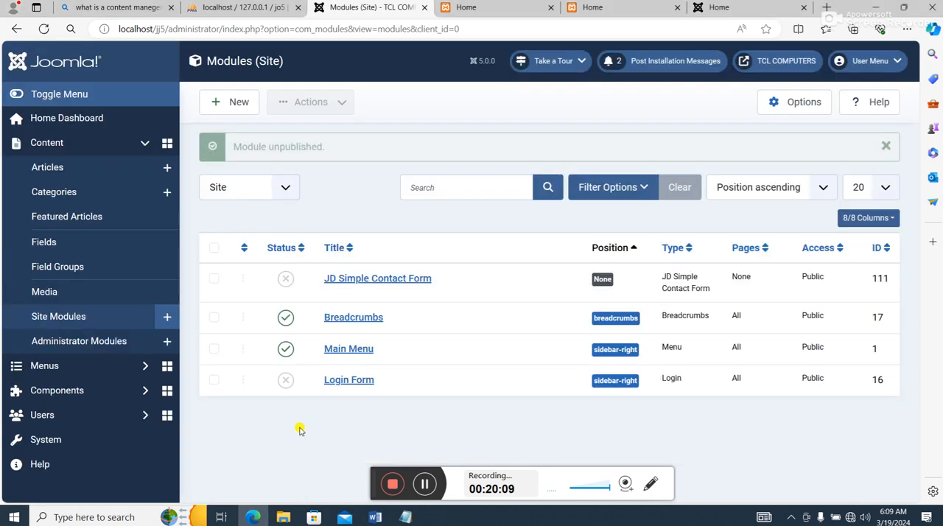
- Unpublish the Main Menu and Breadcrumbs site modules
scroll(287, 481, "down", 2)
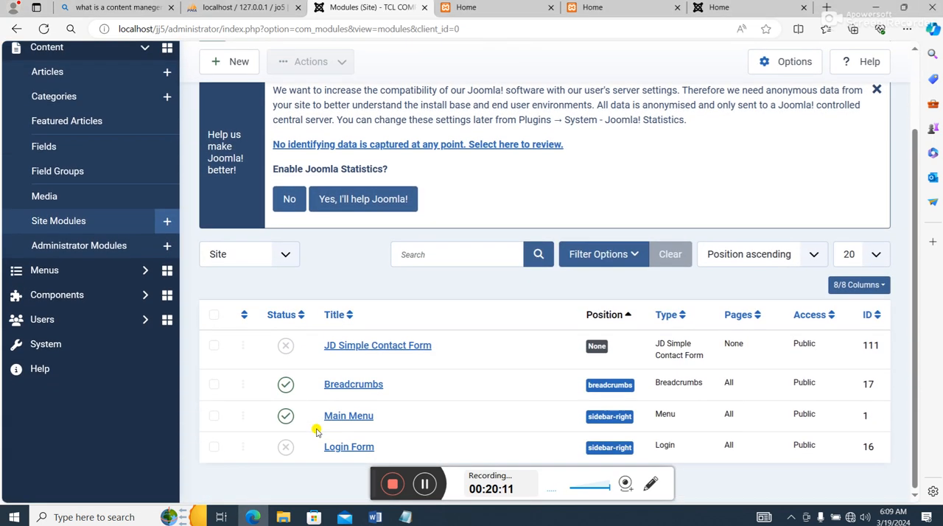
left_click(286, 415)
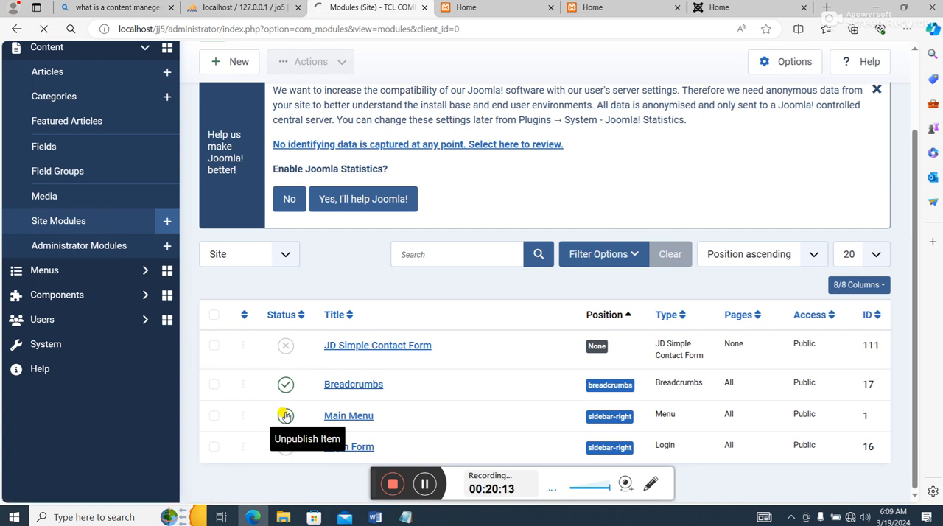
scroll(292, 404, "down", 1)
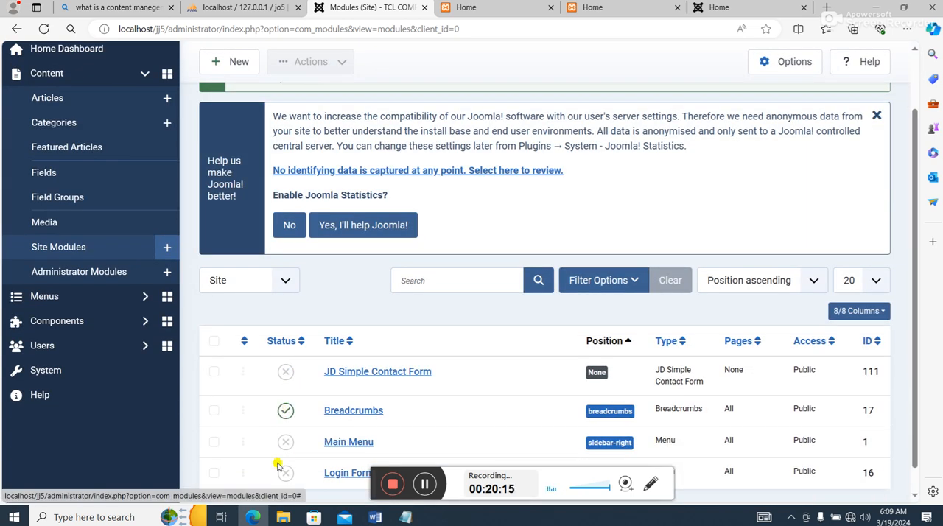
left_click(286, 410)
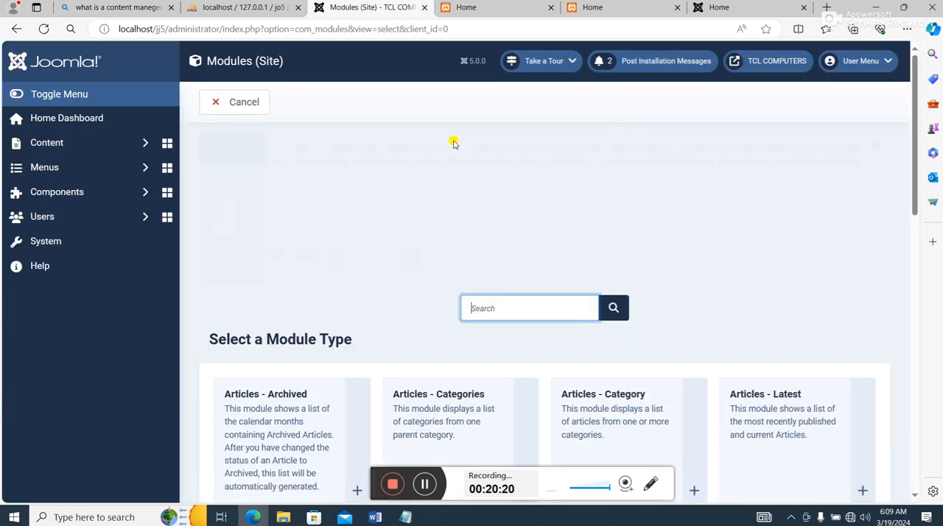
- Start a new site module of the Menu type
scroll(600, 270, "down", 8)
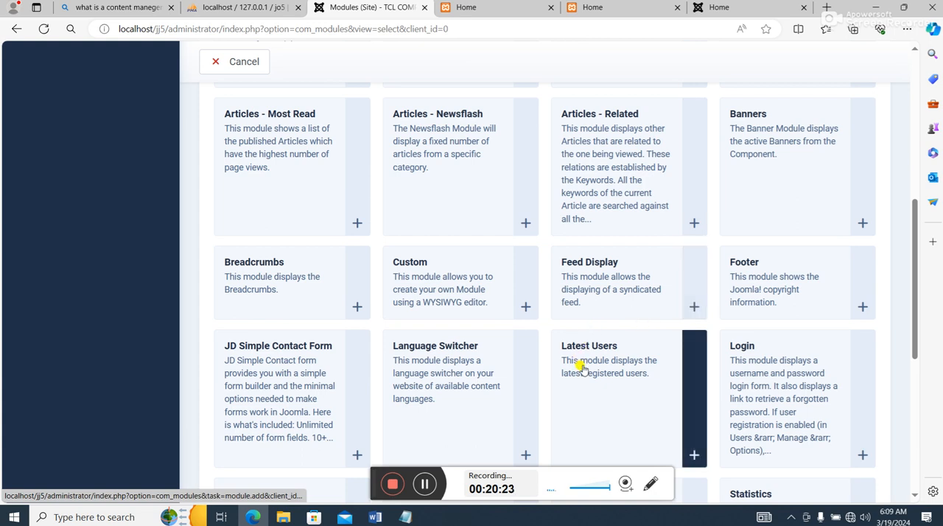
scroll(586, 374, "down", 1)
scroll(586, 374, "up", 5)
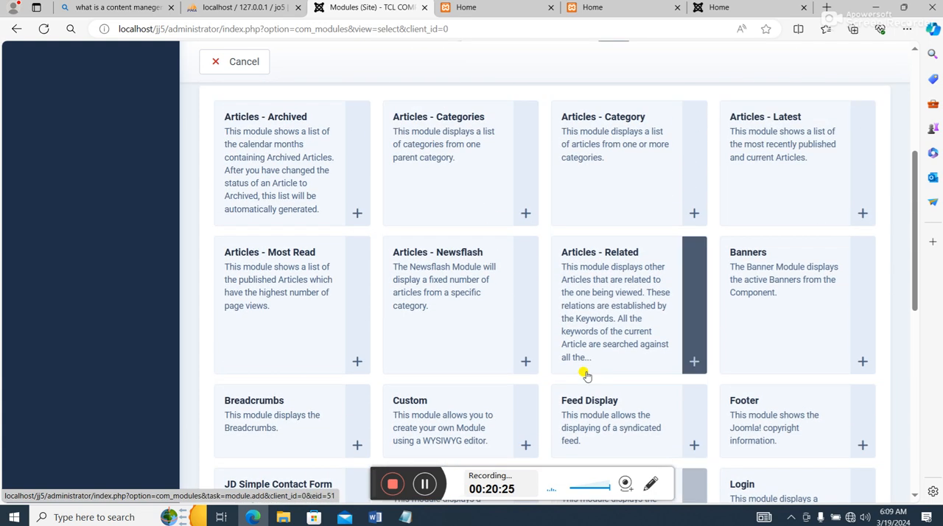
scroll(597, 325, "down", 9)
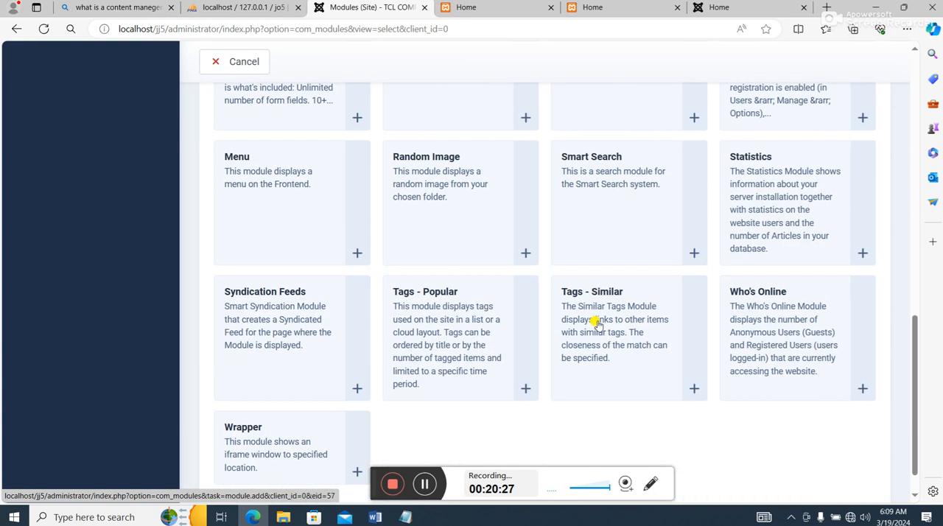
scroll(598, 325, "up", 2)
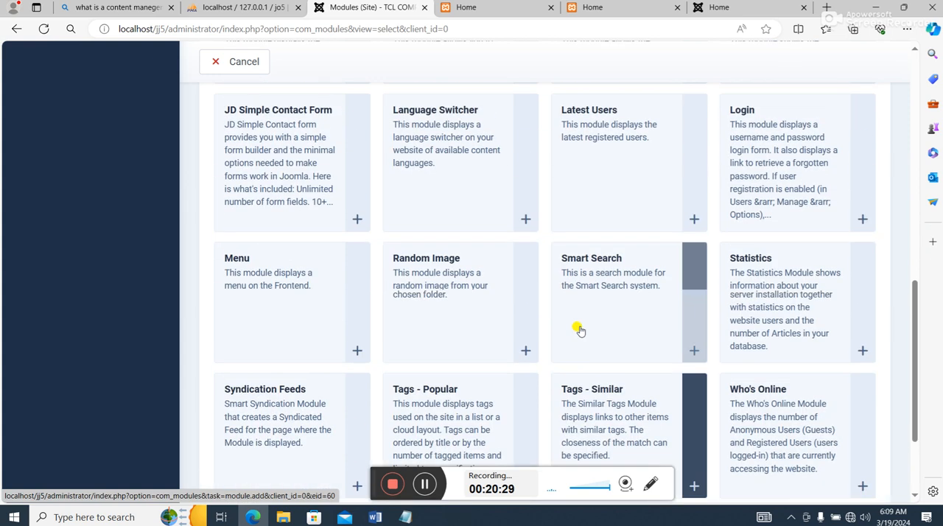
left_click(304, 270)
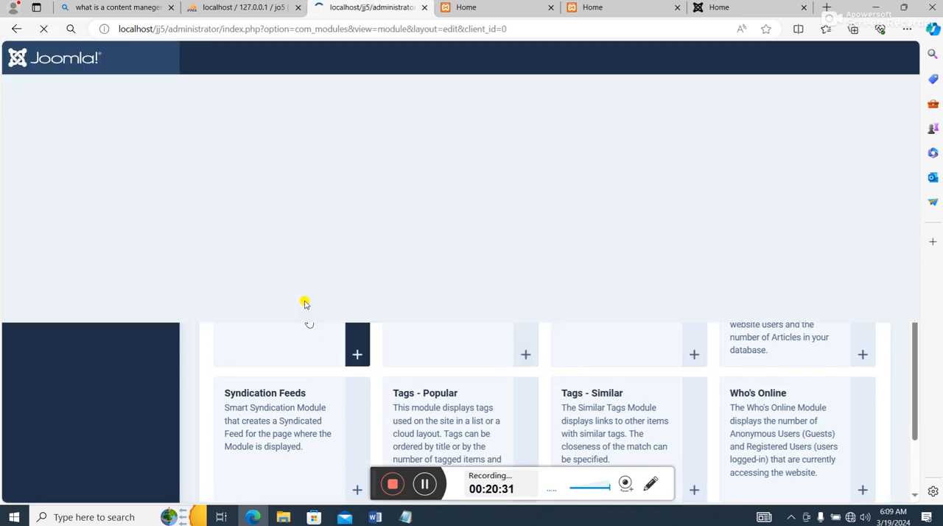
- Assign the new module to the Menu [Menu] position of the Theme--200293-j4 template
scroll(326, 315, "down", 3)
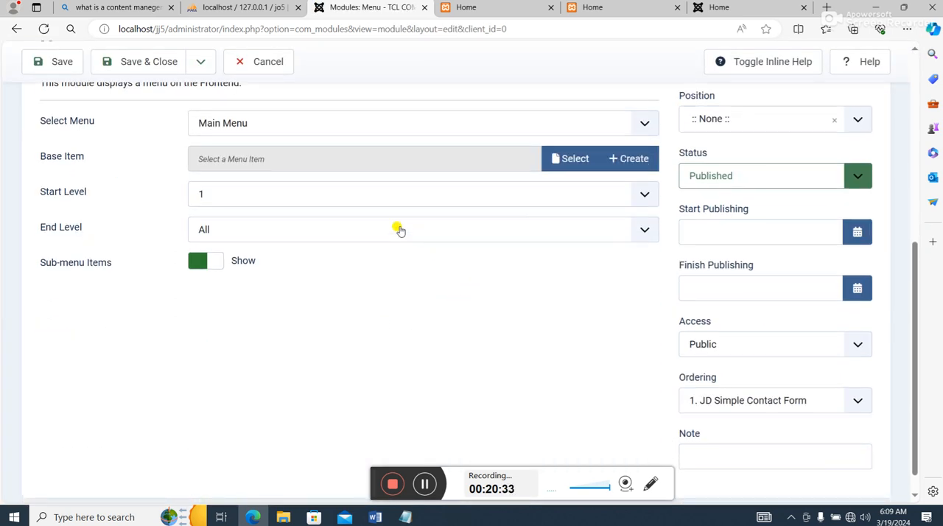
scroll(398, 231, "up", 1)
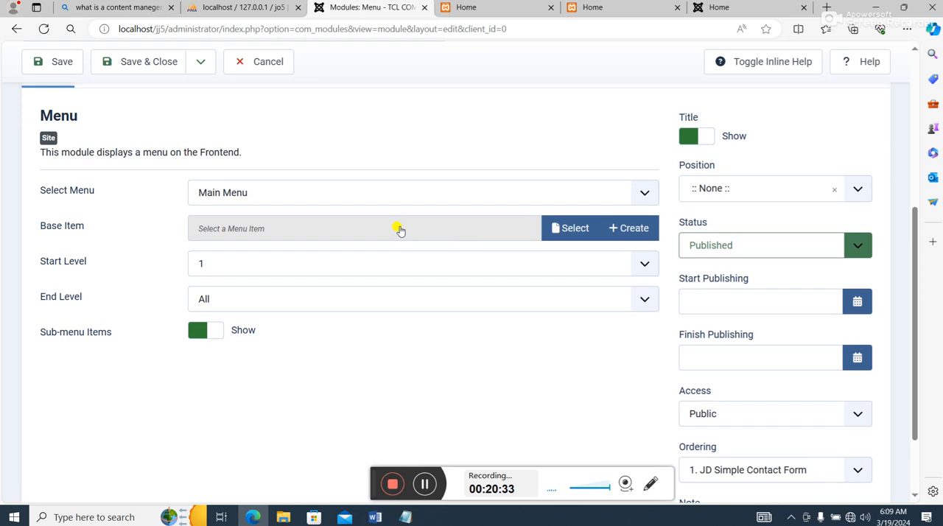
left_click(765, 194)
scroll(792, 303, "down", 2)
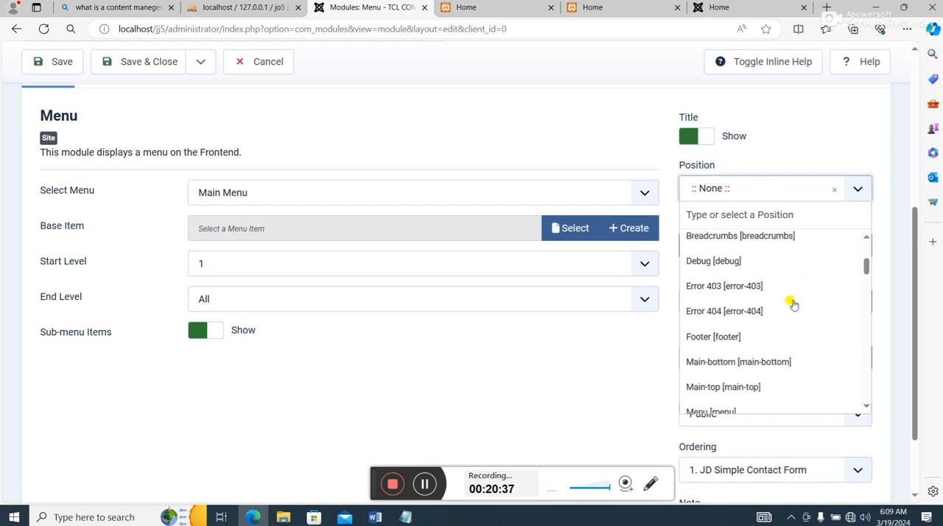
scroll(793, 303, "down", 2)
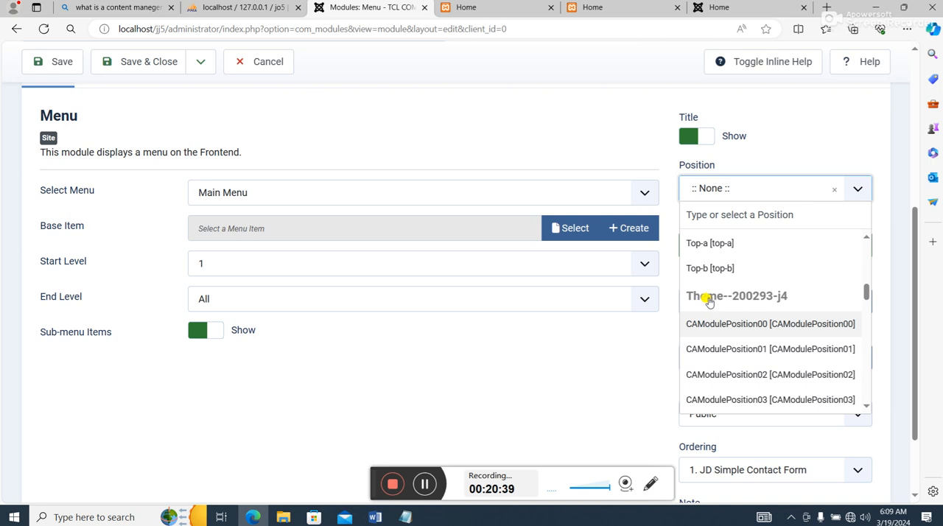
scroll(750, 310, "down", 4)
scroll(752, 311, "down", 6)
scroll(751, 311, "down", 6)
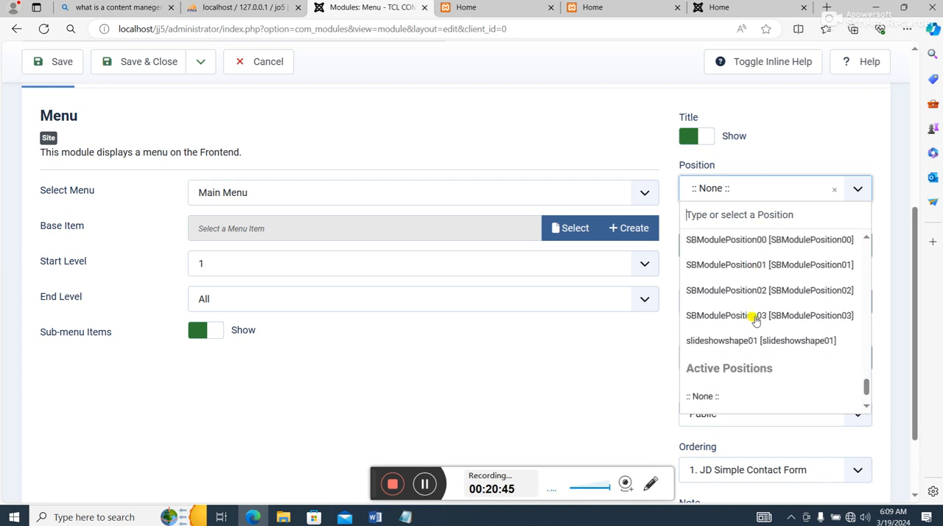
scroll(759, 339, "down", 1)
scroll(792, 356, "up", 1)
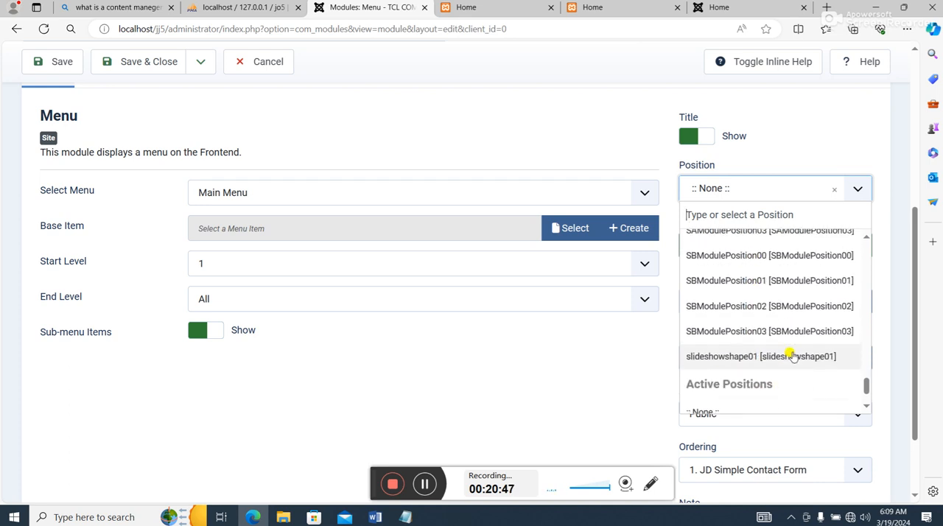
scroll(792, 356, "down", 1)
scroll(792, 356, "up", 3)
scroll(792, 356, "up", 3)
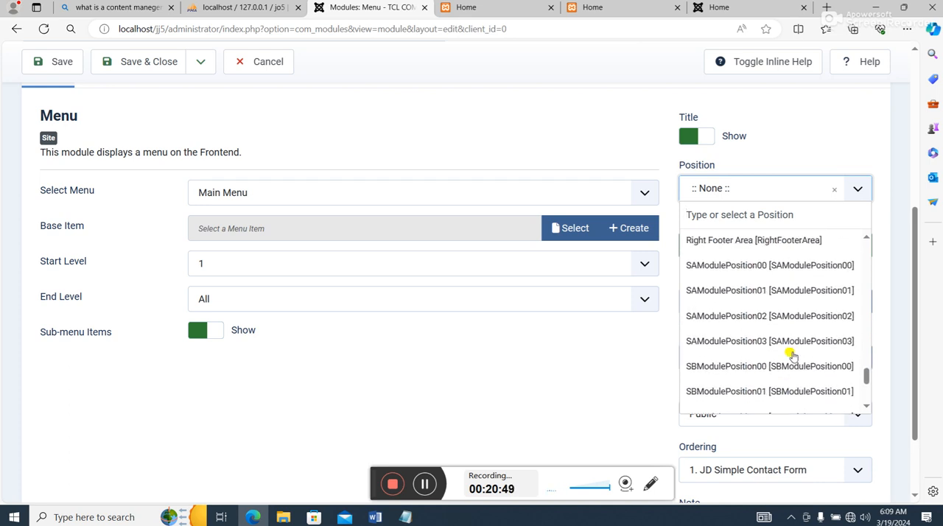
left_click(710, 280)
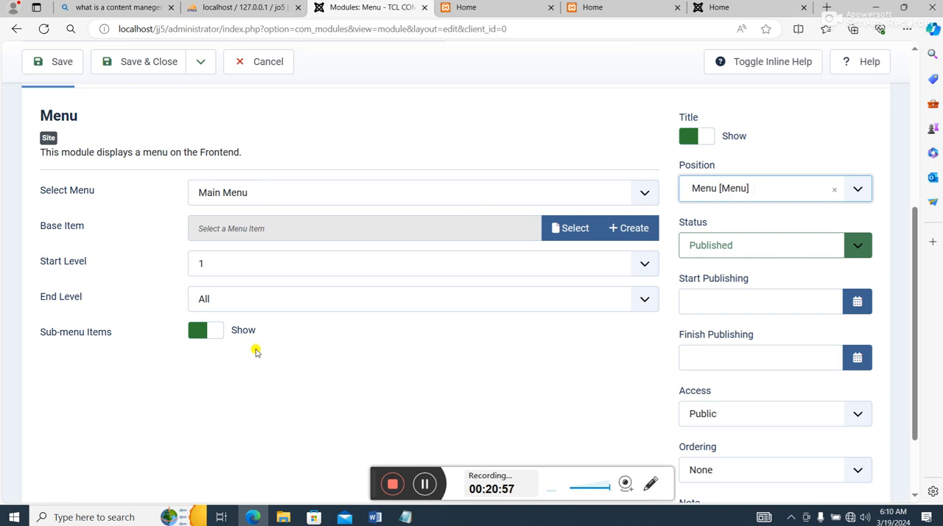
- Try to save and close the new menu module
scroll(256, 352, "up", 1)
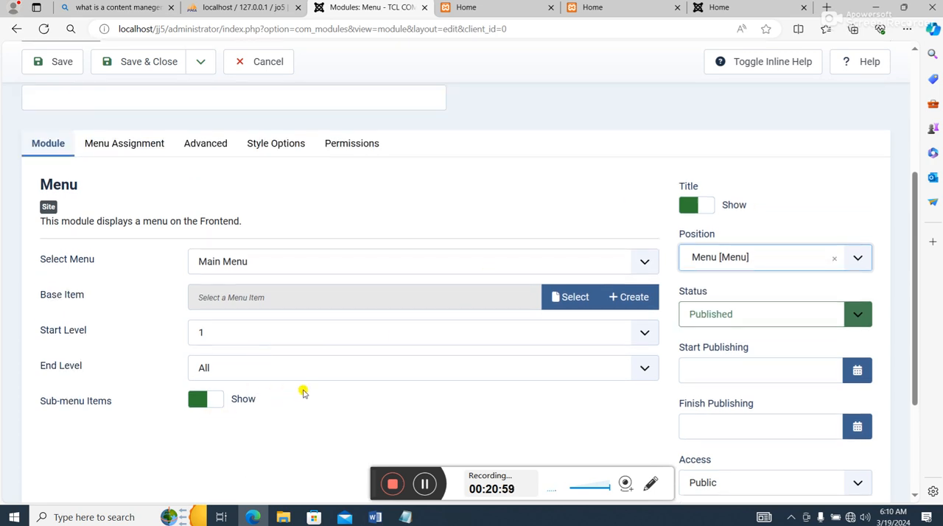
scroll(303, 393, "up", 3)
left_click(162, 87)
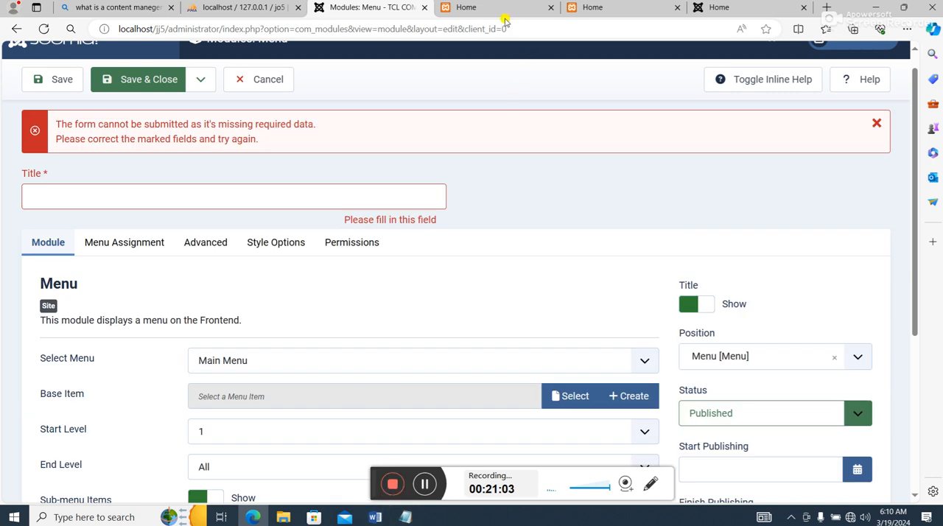
left_click(143, 79)
- Give the module the title Menu, then save and close it
scroll(199, 246, "down", 2)
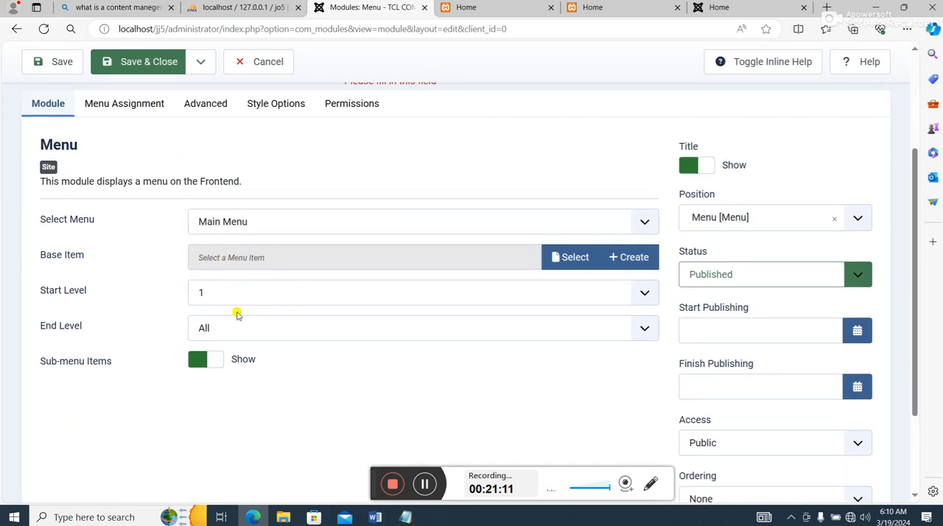
scroll(314, 282, "up", 1)
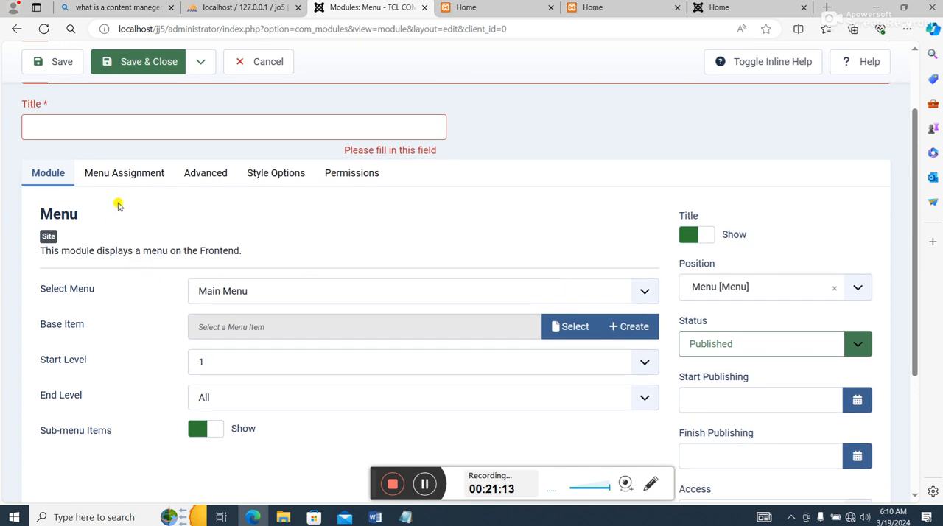
left_click(115, 128)
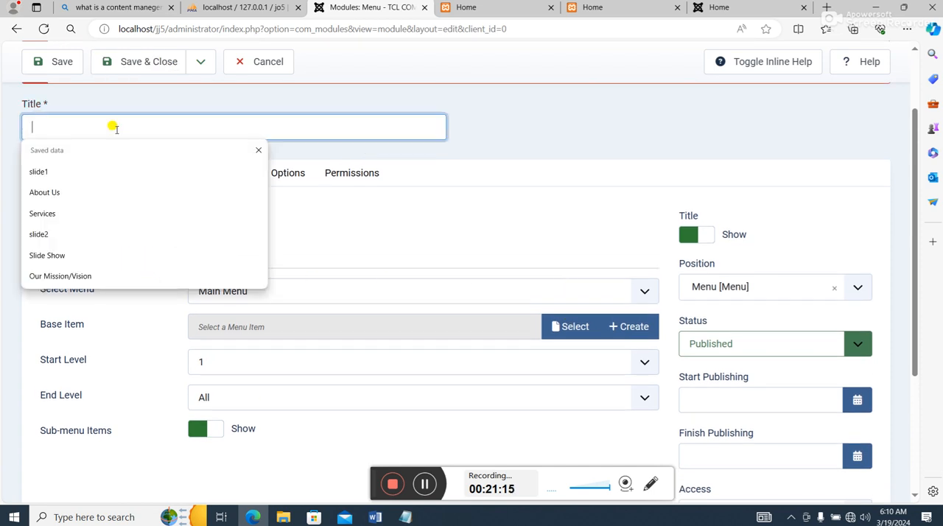
type("M")
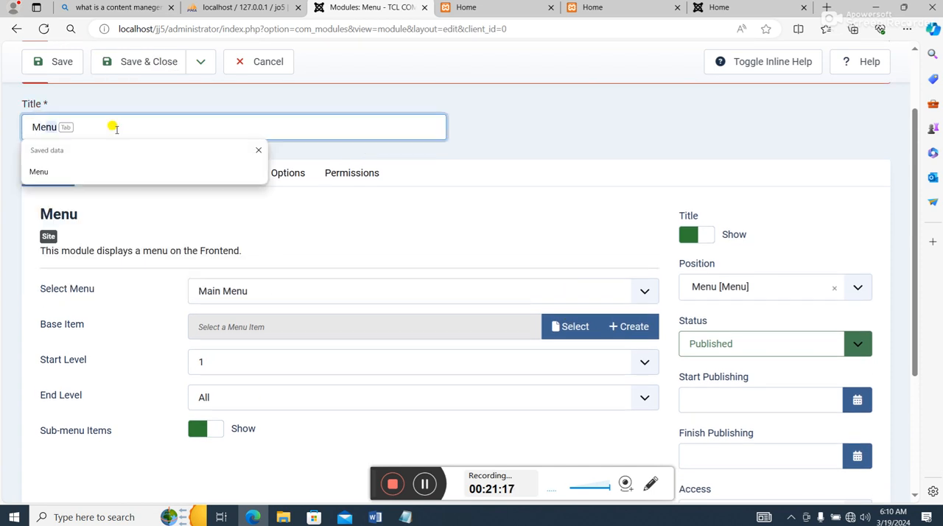
type("enu")
left_click(165, 62)
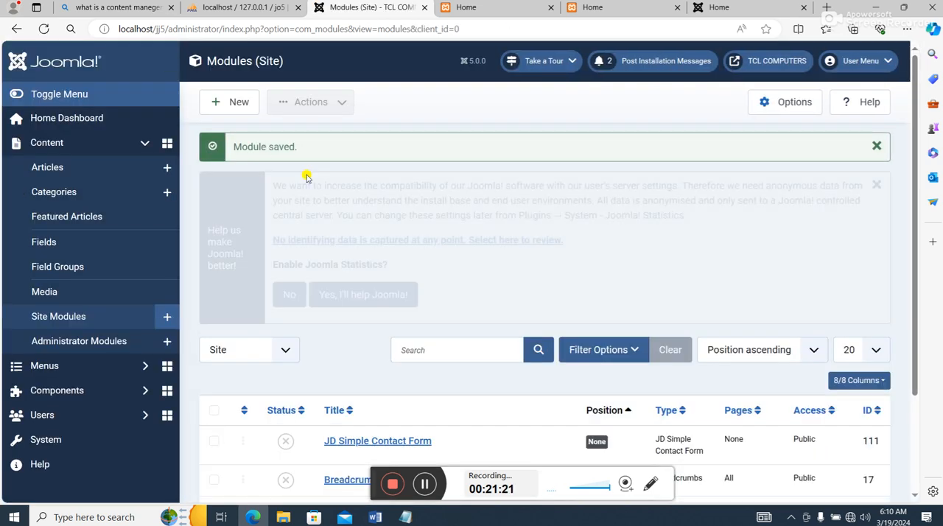
- Check the Menu module in the site modules list, then reload the front end at localhost/jj5 and inspect the header's menu and logo
scroll(516, 280, "down", 3)
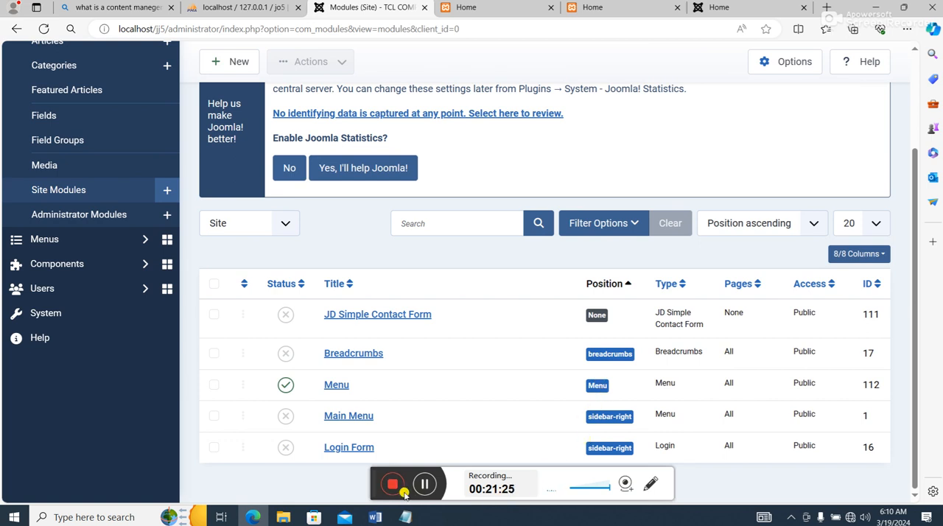
left_click(506, 14)
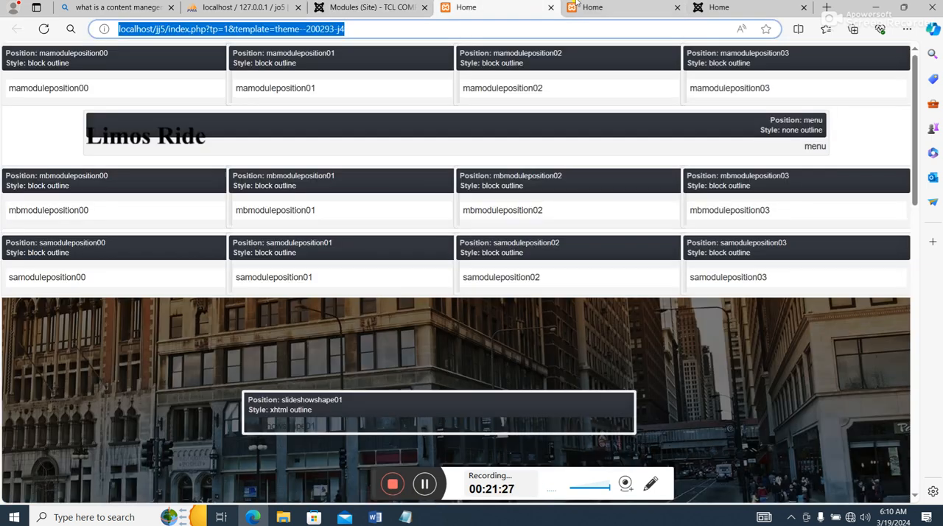
left_click(614, 4)
left_click(44, 30)
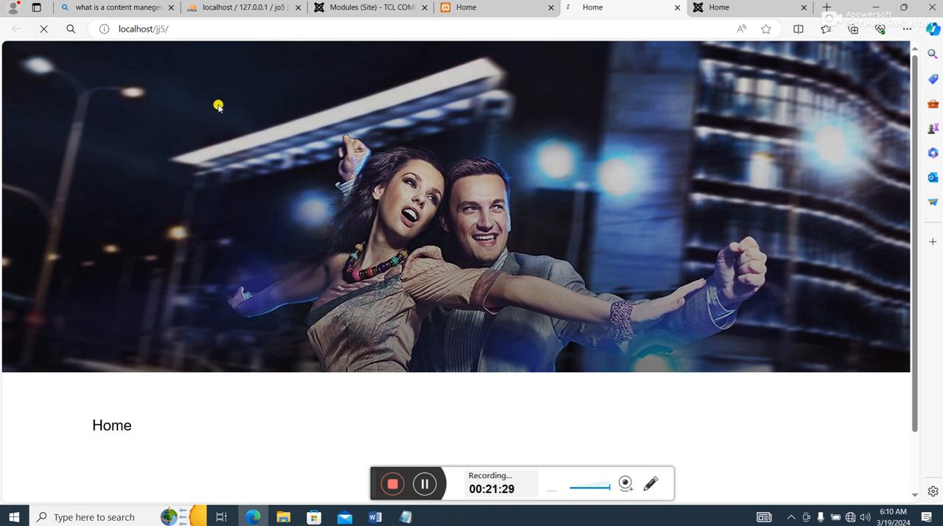
scroll(582, 135, "up", 1)
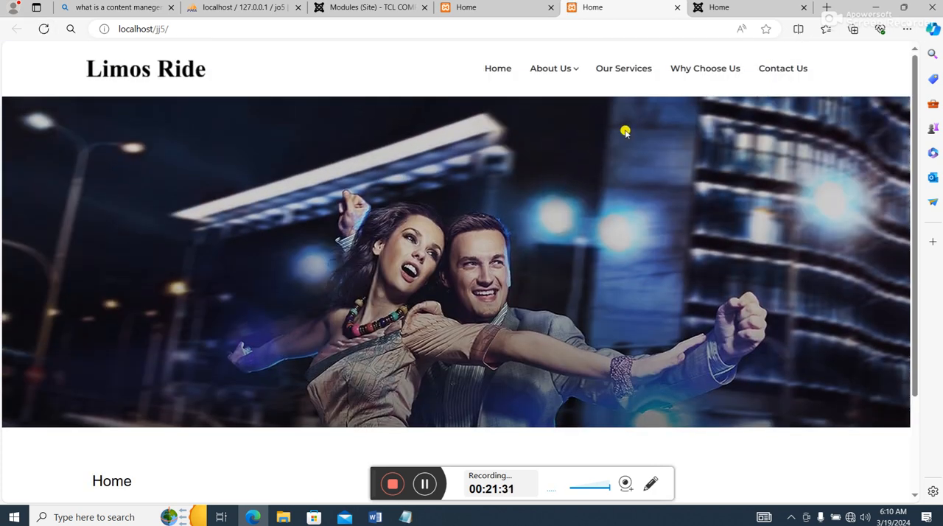
mouse_move(533, 64)
right_click(154, 65)
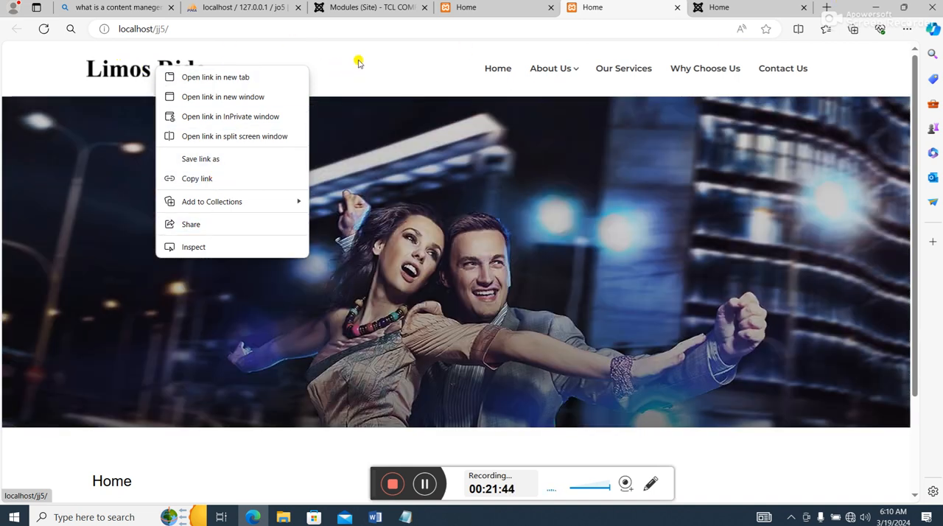
left_click(359, 63)
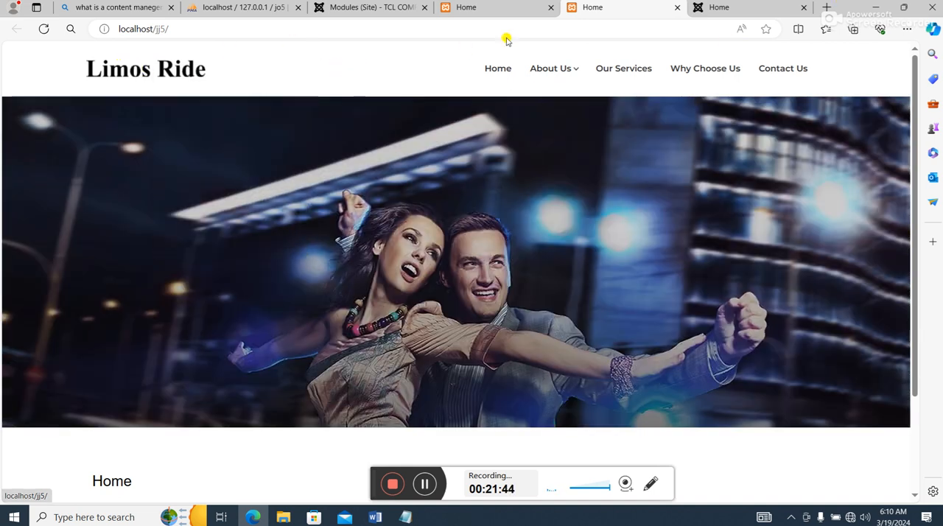
- Switch to File Explorer and open the template's image folder at C:\xampp\htdocs\jj5\templates\theme--200293-j4\images
left_click(879, 12)
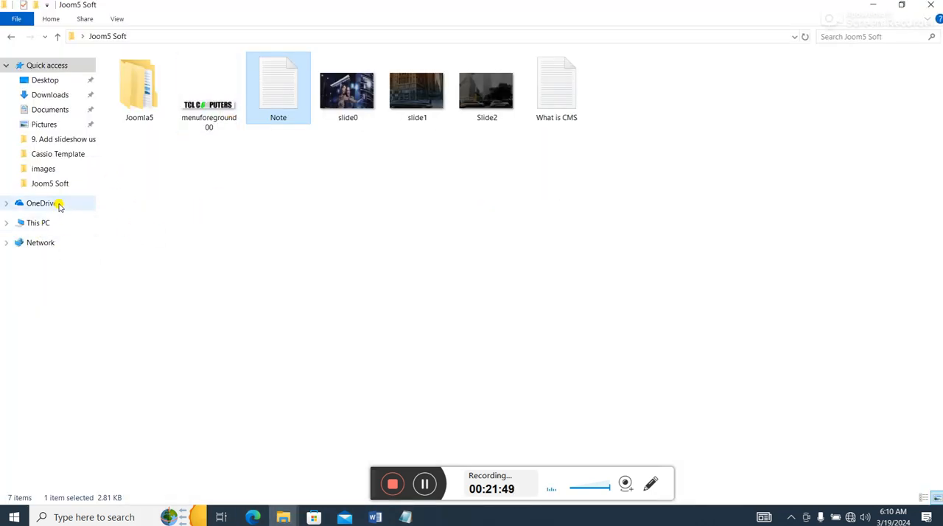
left_click(42, 223)
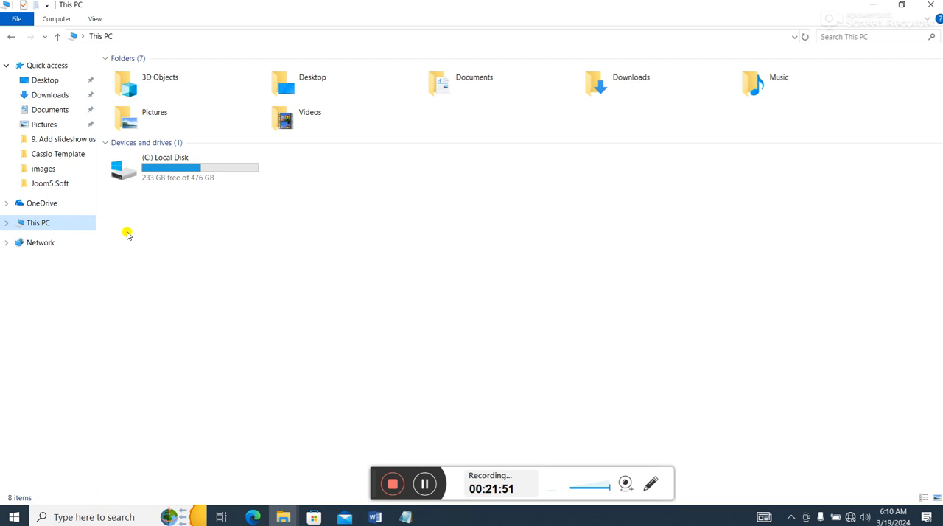
double_click(177, 166)
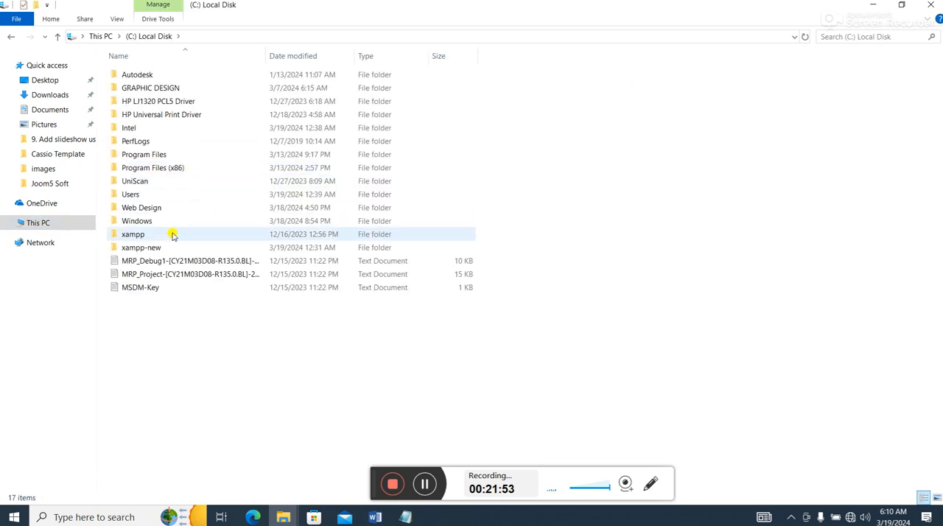
left_click(154, 236)
double_click(154, 236)
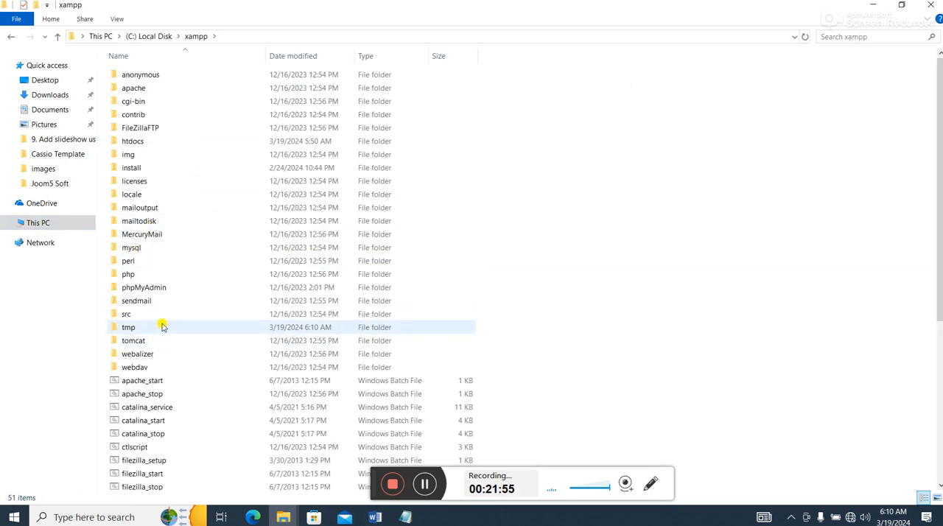
double_click(151, 142)
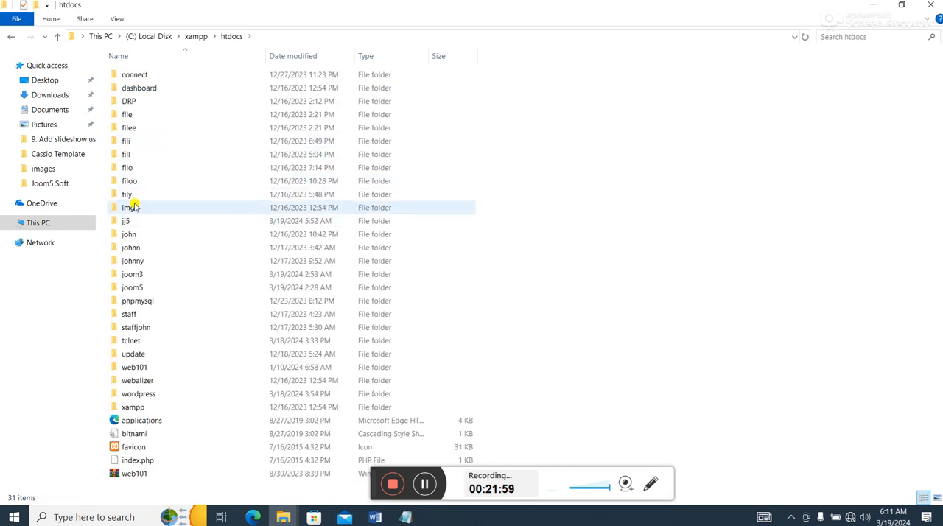
double_click(135, 222)
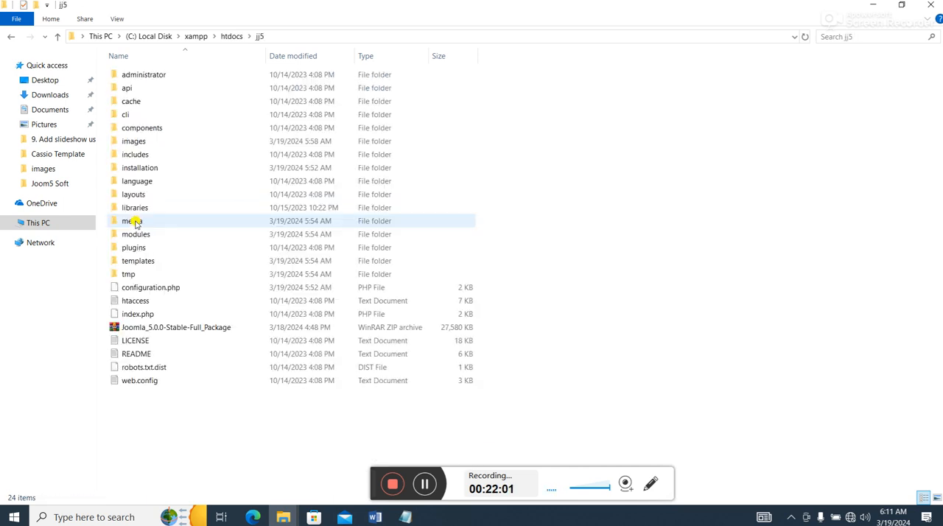
double_click(156, 261)
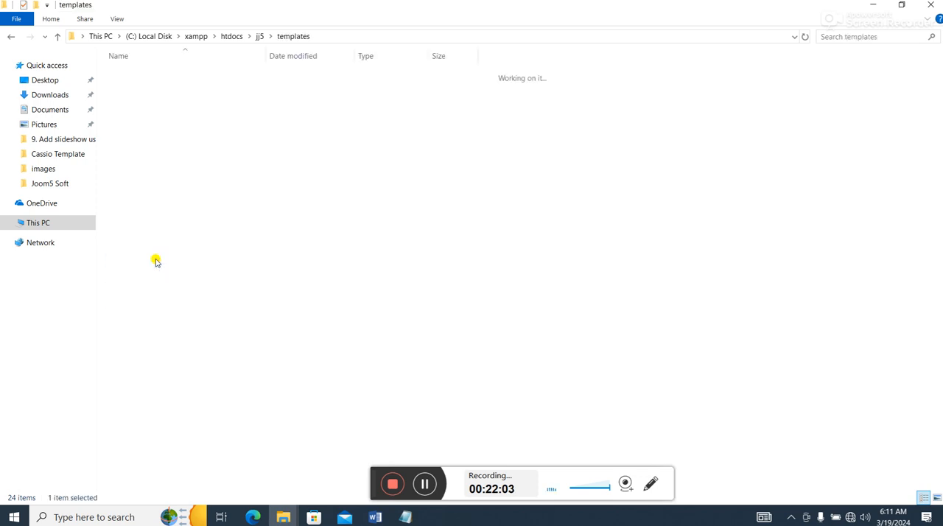
double_click(160, 101)
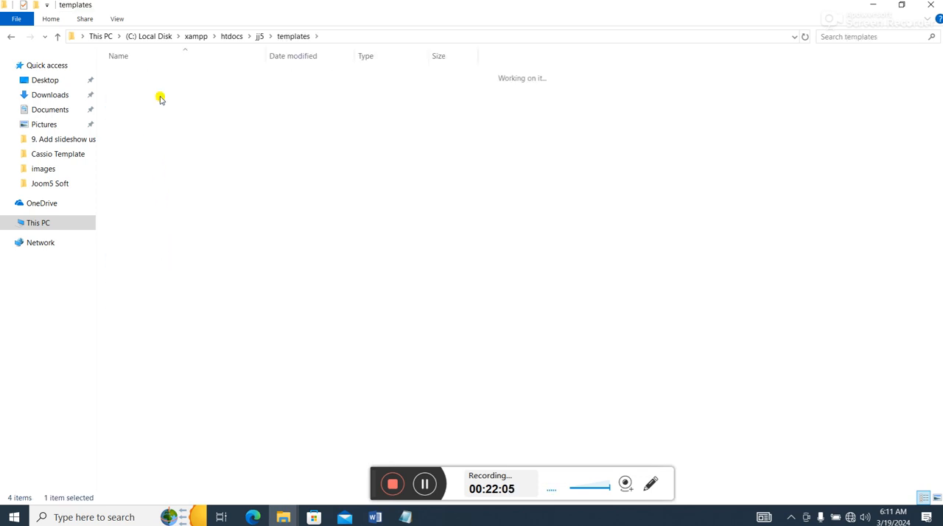
double_click(147, 101)
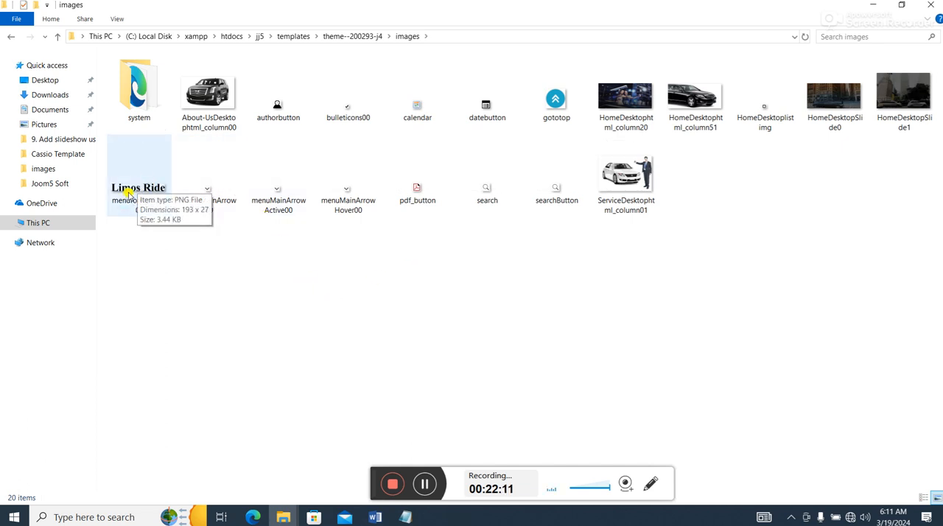
- Restore the template's images folder window to a smaller size, move it aside, and open the Joom5 Soft folder on the desktop
left_click(892, 10)
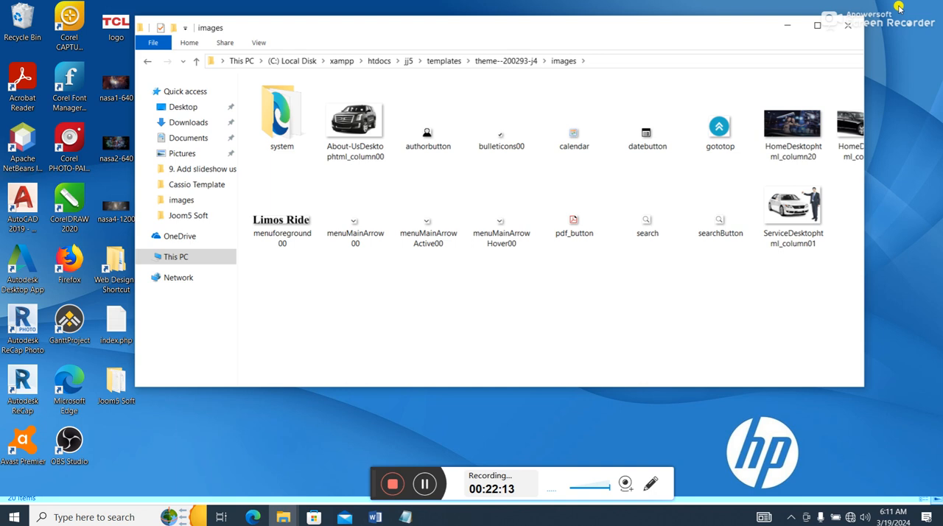
left_click_drag(636, 51, 796, 82)
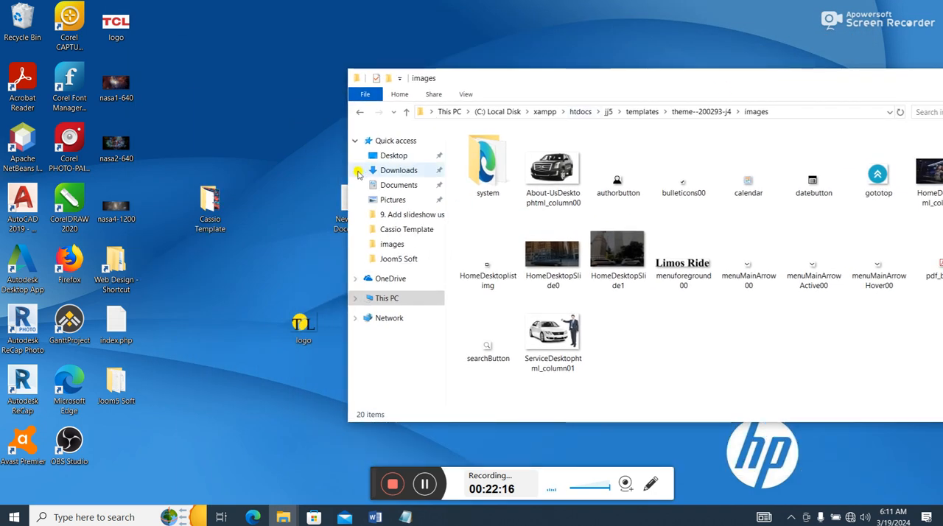
left_click_drag(560, 81, 667, 88)
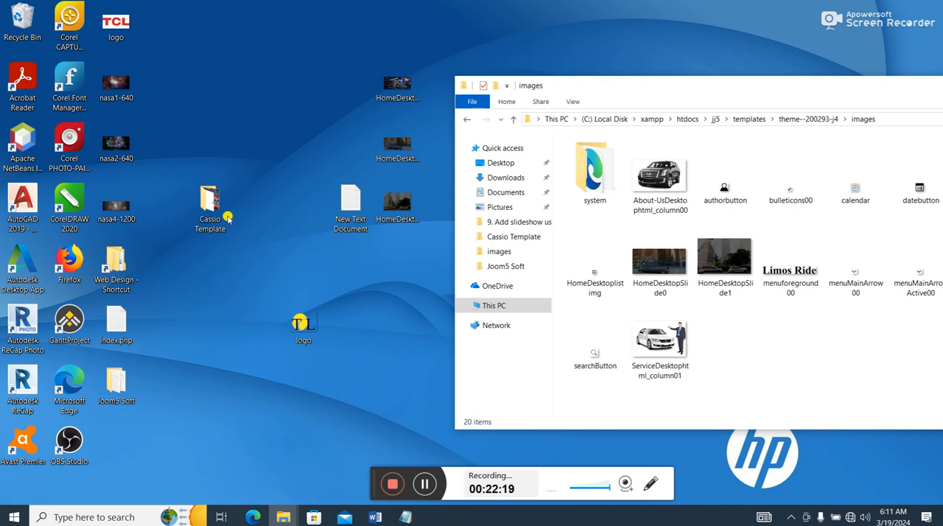
double_click(115, 380)
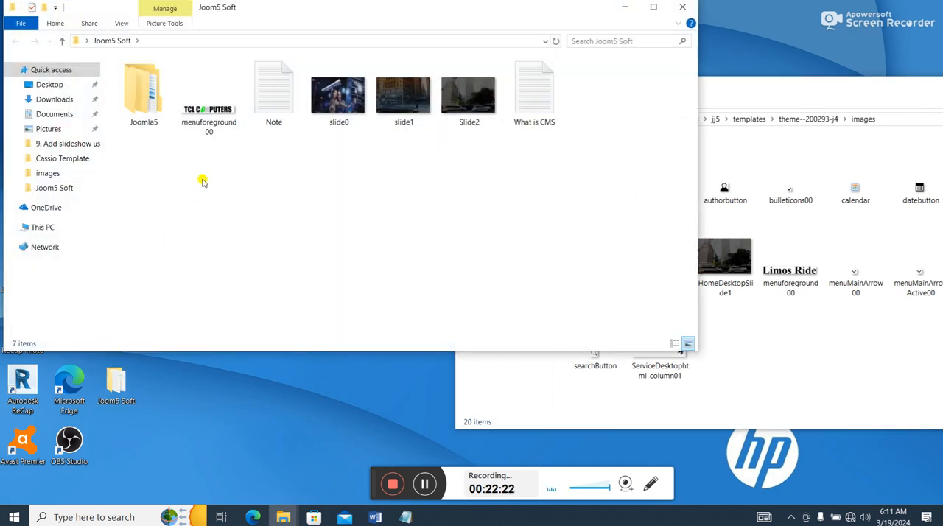
- Copy the menuforeground00 logo image from Joom5 Soft into the template's images folder, replacing the existing file
right_click(221, 124)
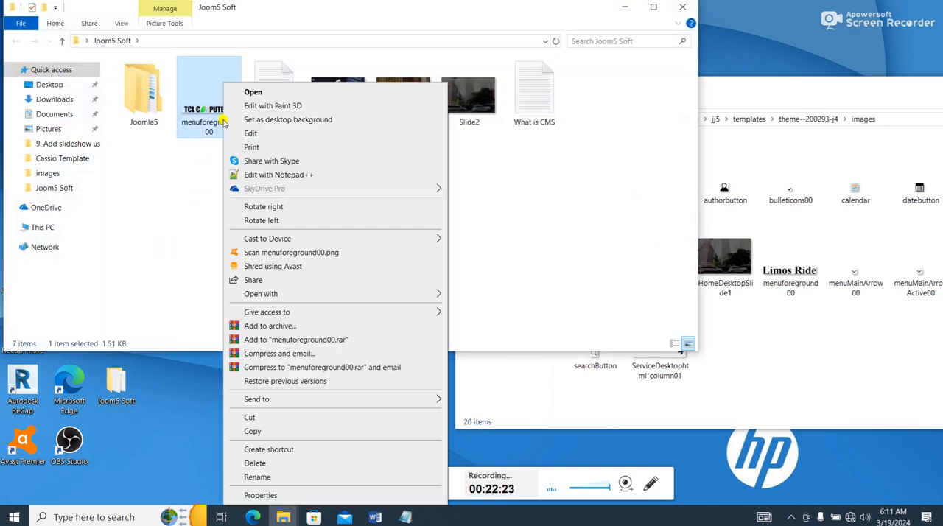
left_click(252, 431)
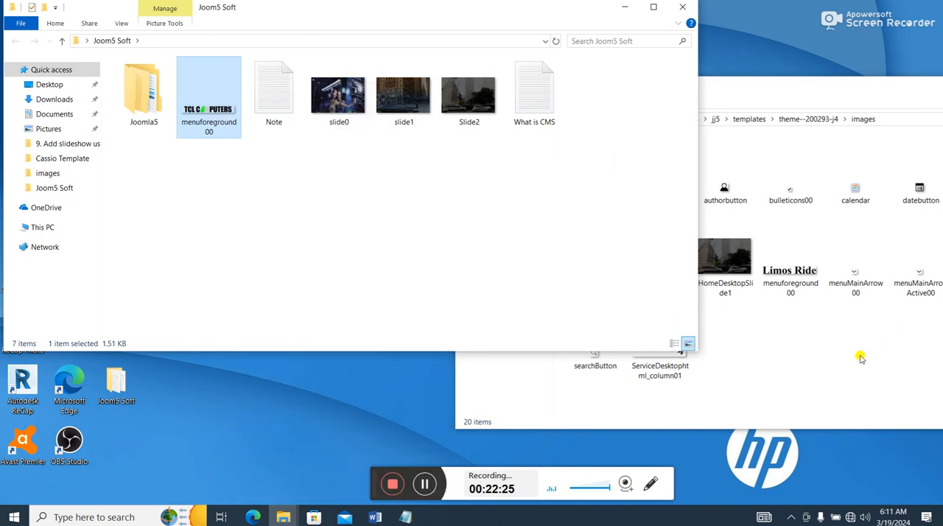
right_click(903, 362)
left_click(838, 266)
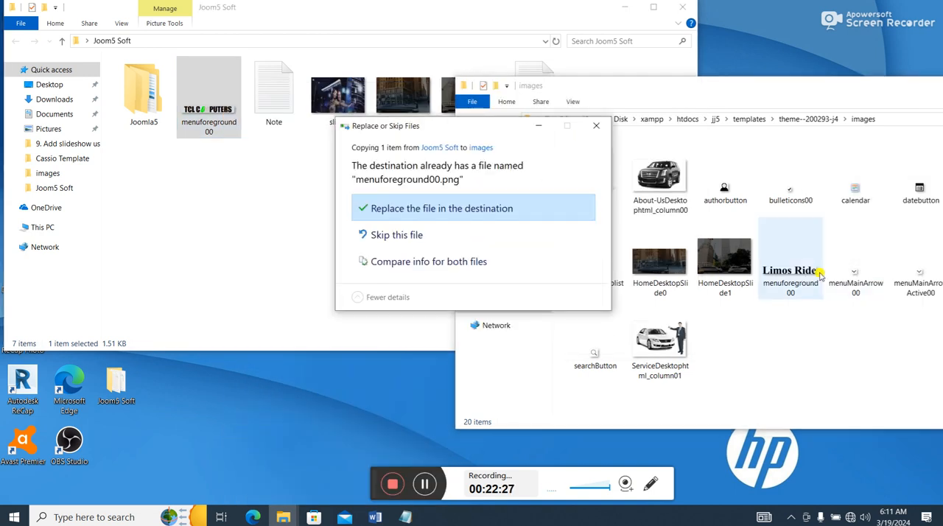
left_click(455, 210)
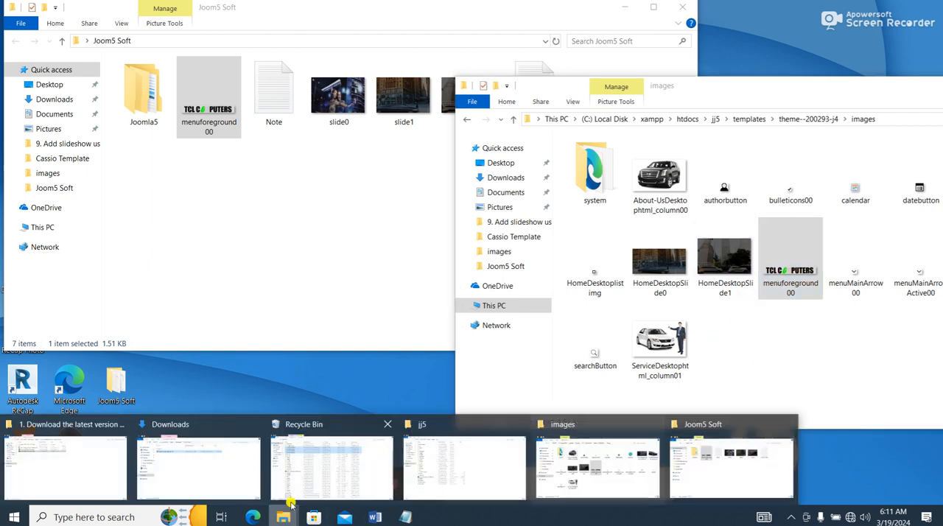
- Switch to Microsoft Edge and reload the localhost/jj5 front page to check the header logo
left_click(251, 514)
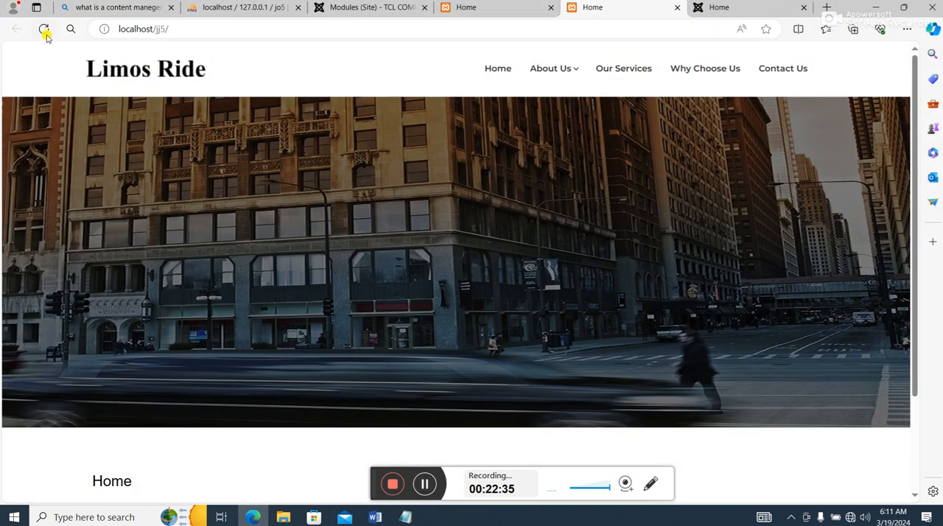
left_click(44, 30)
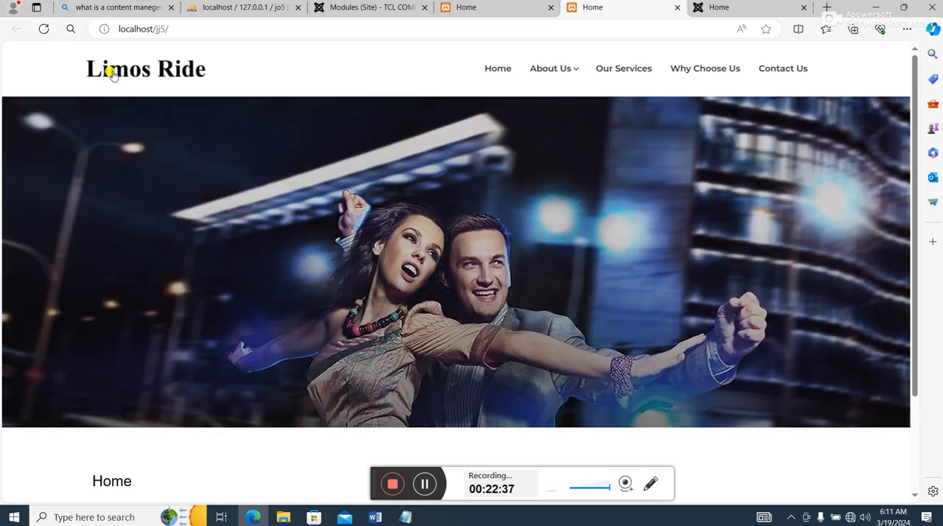
left_click(43, 30)
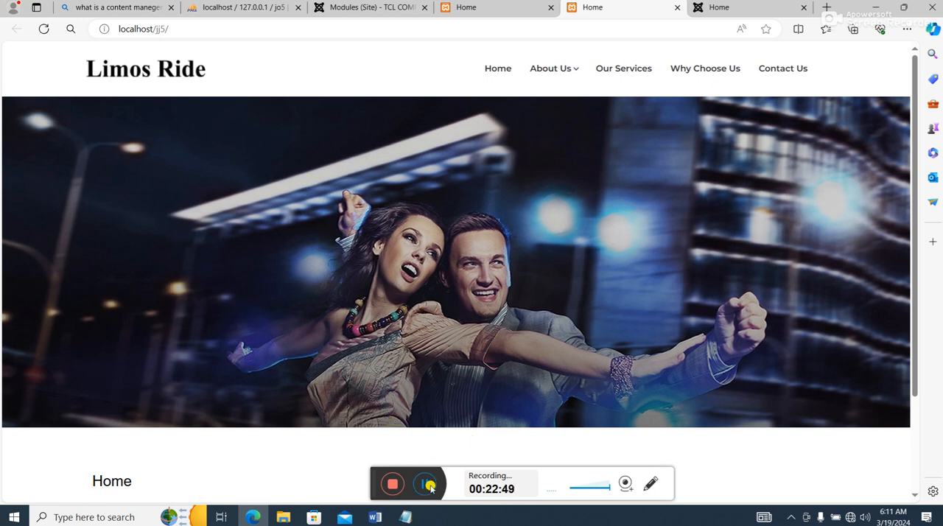
left_click(430, 487)
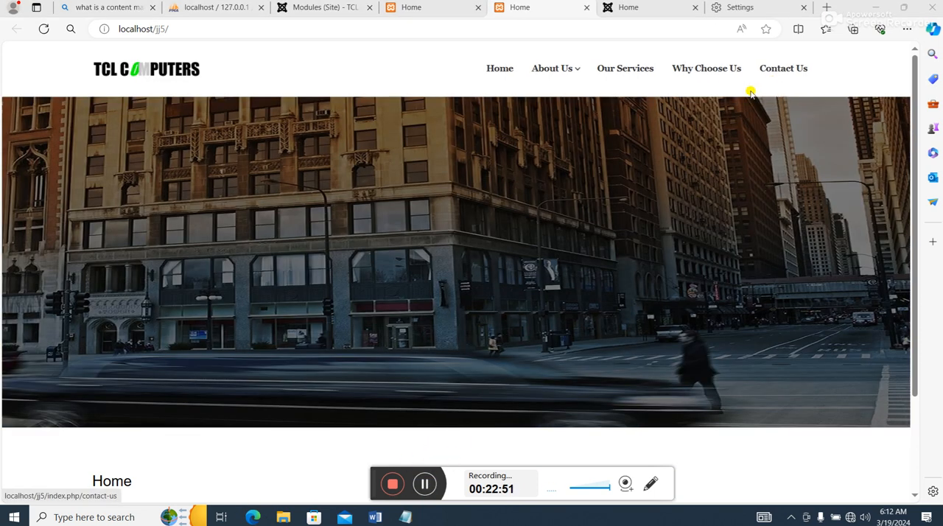
- View the browser's history and dismiss it, then refresh the localhost/jj5 home page to check its header
left_click(907, 30)
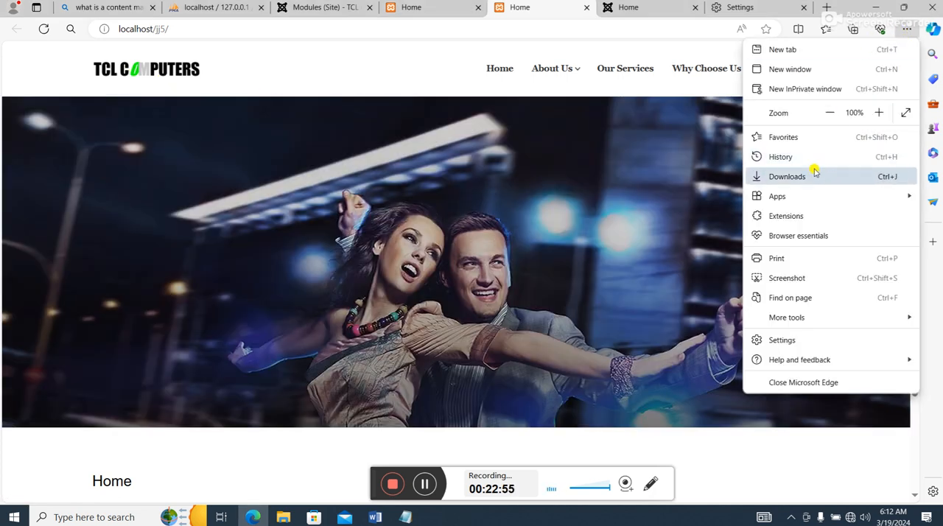
left_click(794, 160)
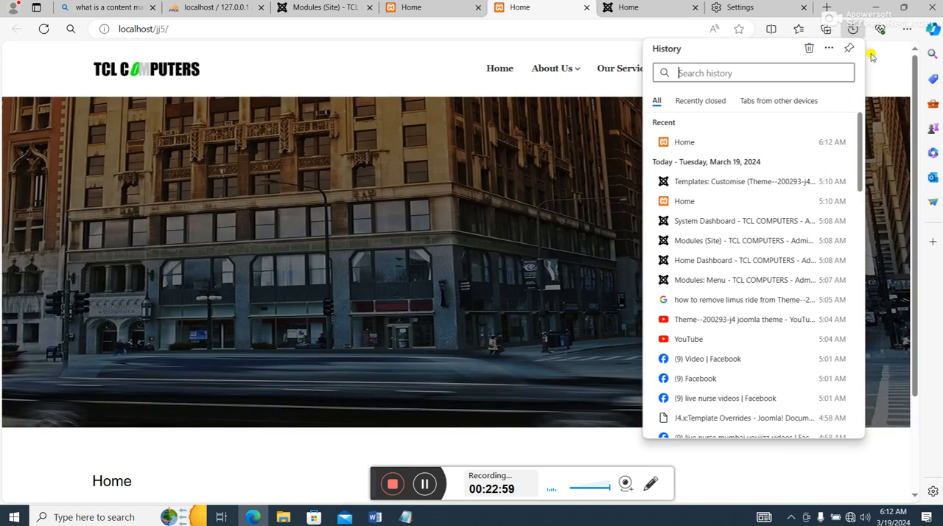
left_click(871, 56)
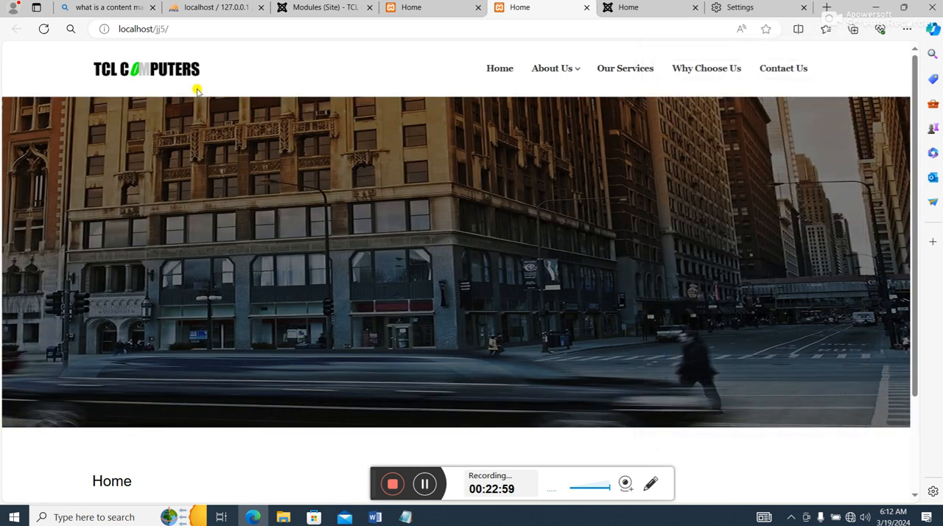
right_click(326, 69)
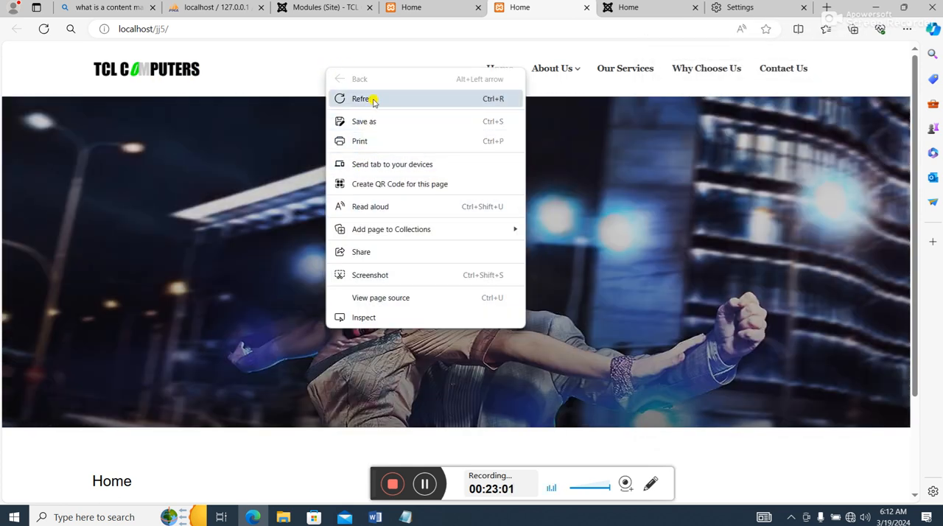
left_click(371, 98)
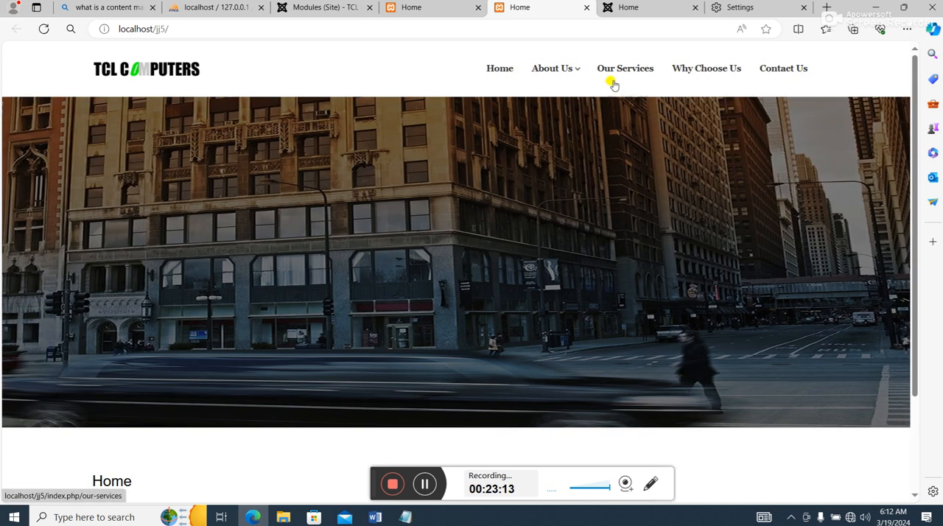
- Visit the site's About Us and Our Services pages and examine their header, slideshow and article text
left_click(543, 77)
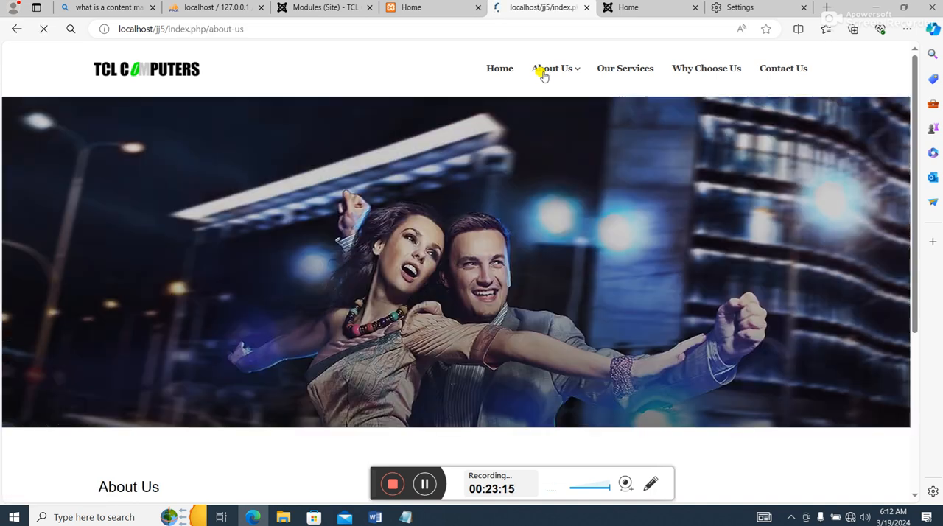
scroll(543, 94, "down", 4)
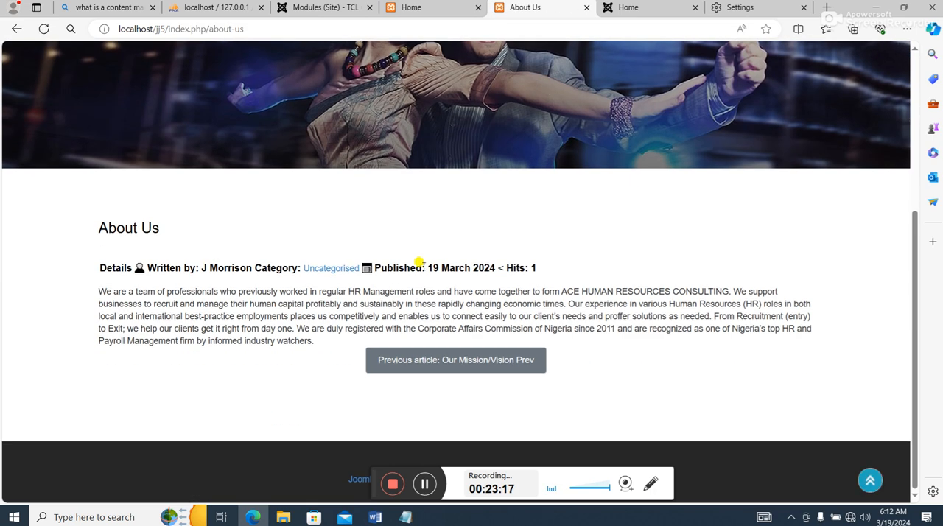
scroll(431, 263, "up", 2)
scroll(419, 269, "up", 2)
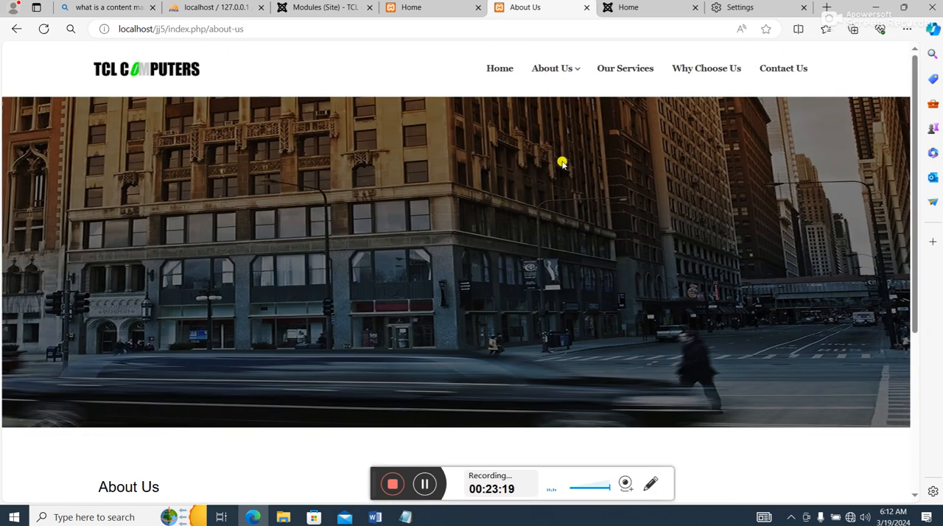
scroll(617, 87, "down", 4)
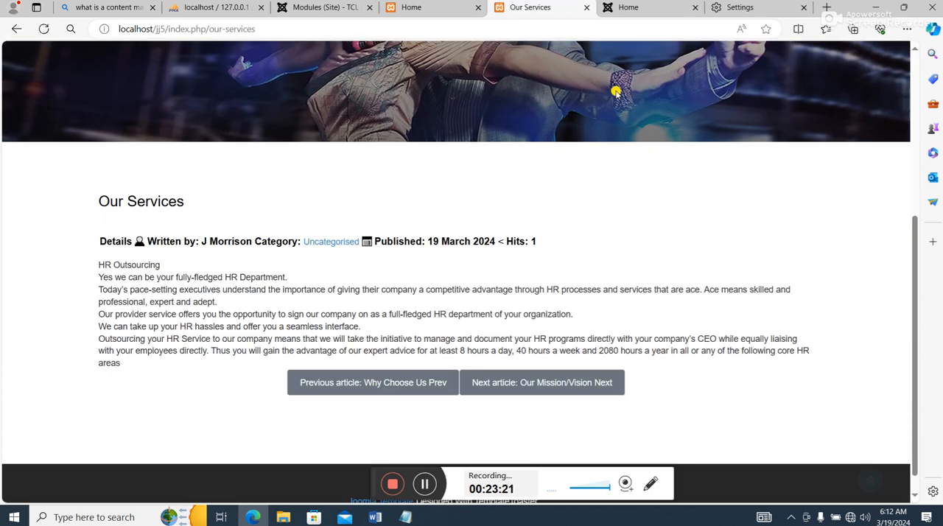
scroll(516, 309, "up", 4)
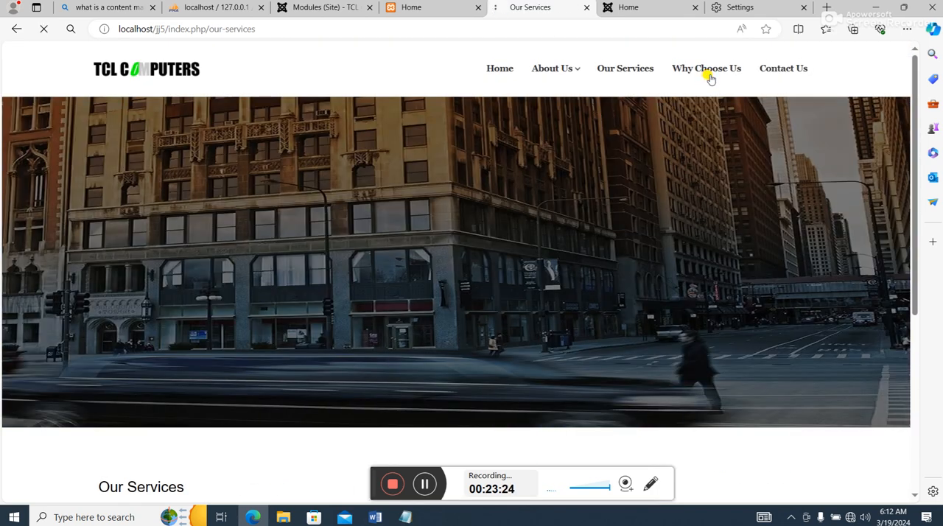
- Open the Why Choose Us page from the site menu and review its article and header
left_click(709, 74)
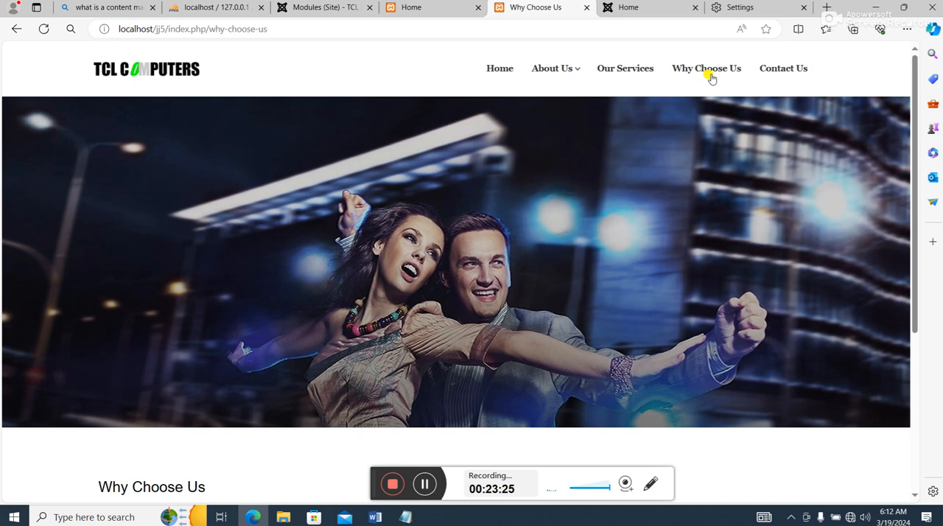
scroll(713, 111, "down", 4)
scroll(716, 148, "up", 4)
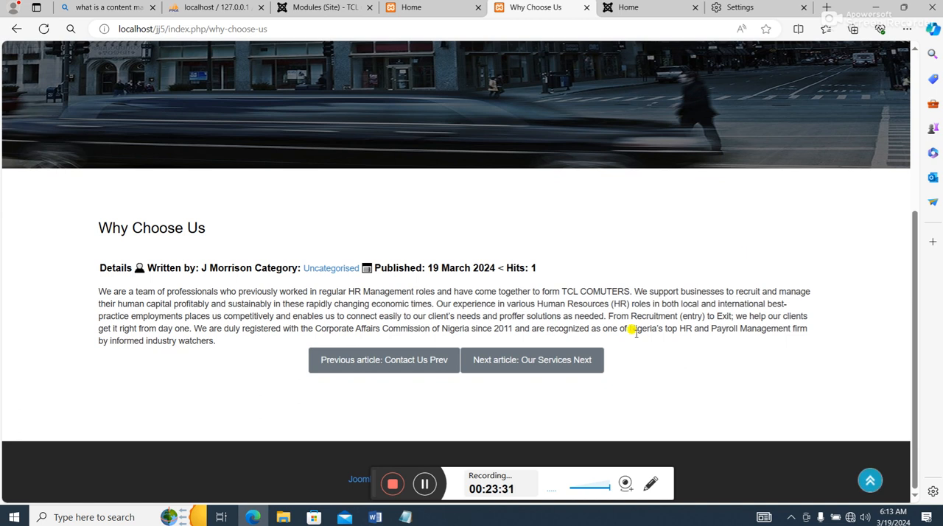
scroll(562, 358, "up", 4)
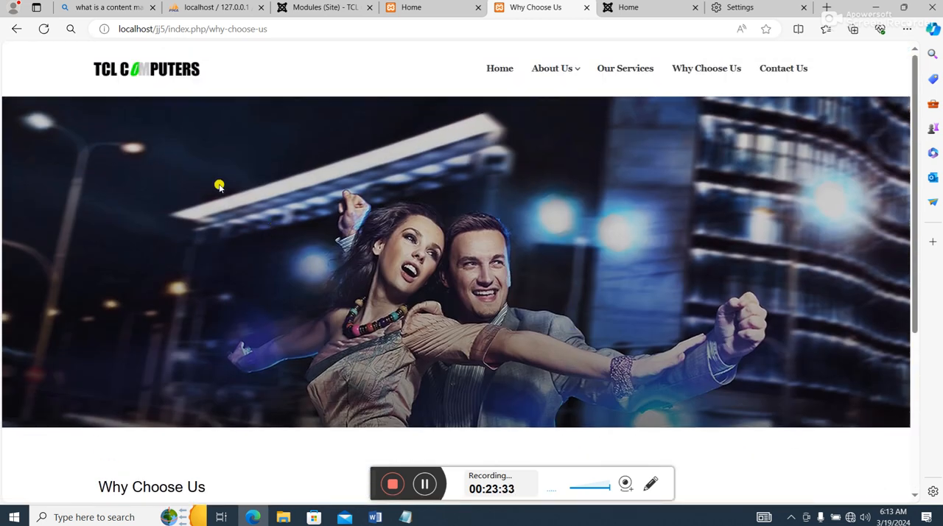